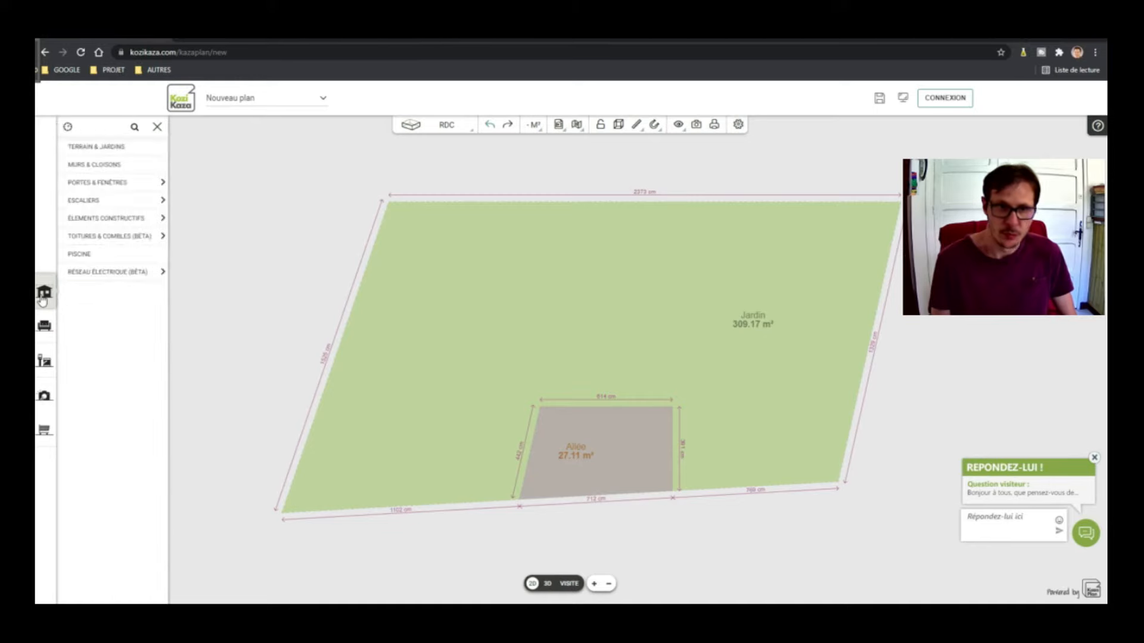
Draw four connected exterior walls enclosing a house about 13 m wide in the garden, with its front wall along the driveway's upper edge.
click(44, 292)
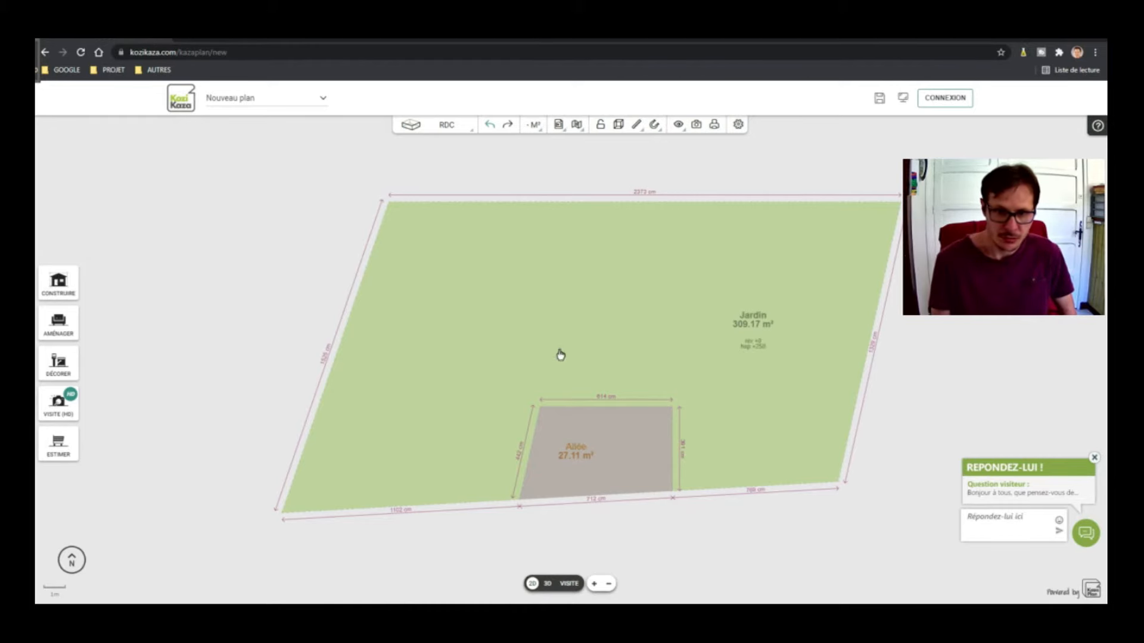
click(59, 285)
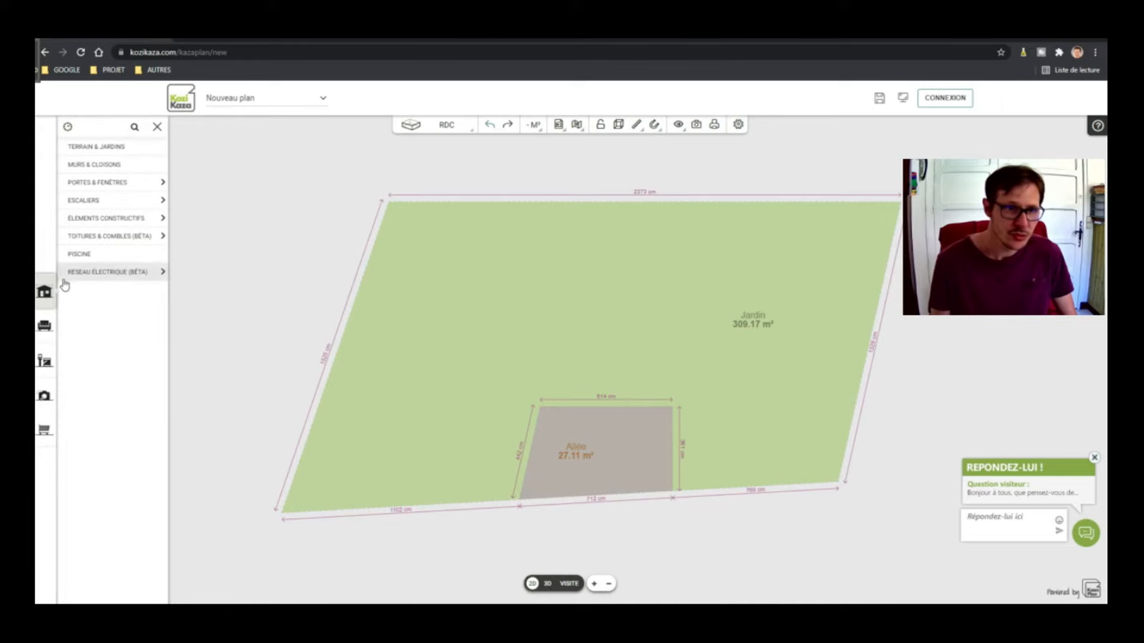
click(95, 165)
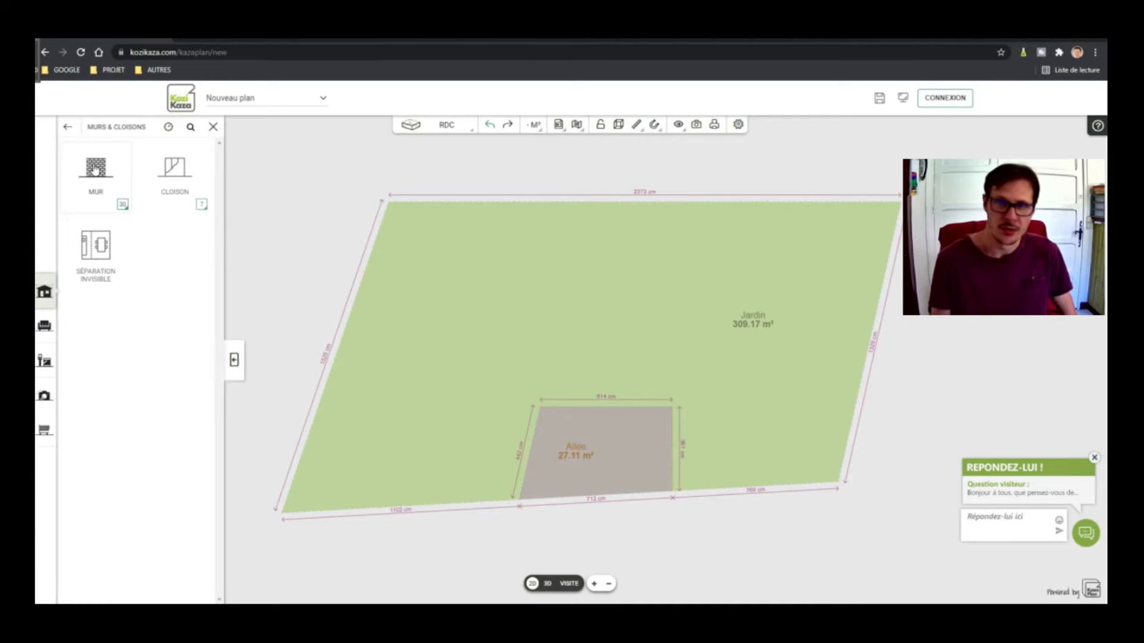
click(96, 169)
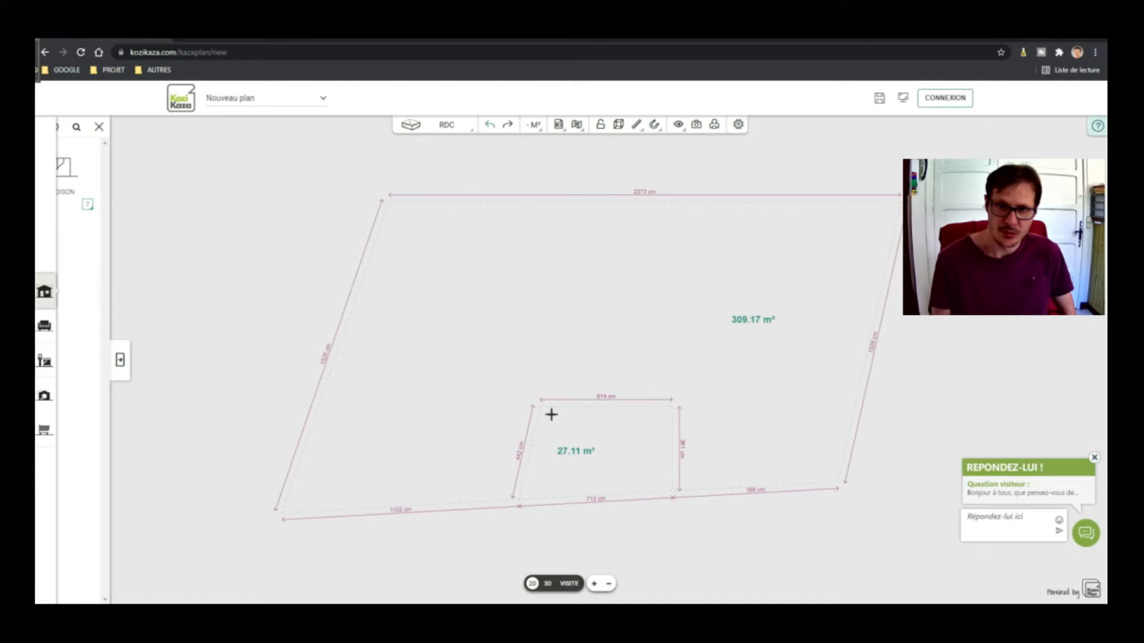
click(481, 407)
click(757, 408)
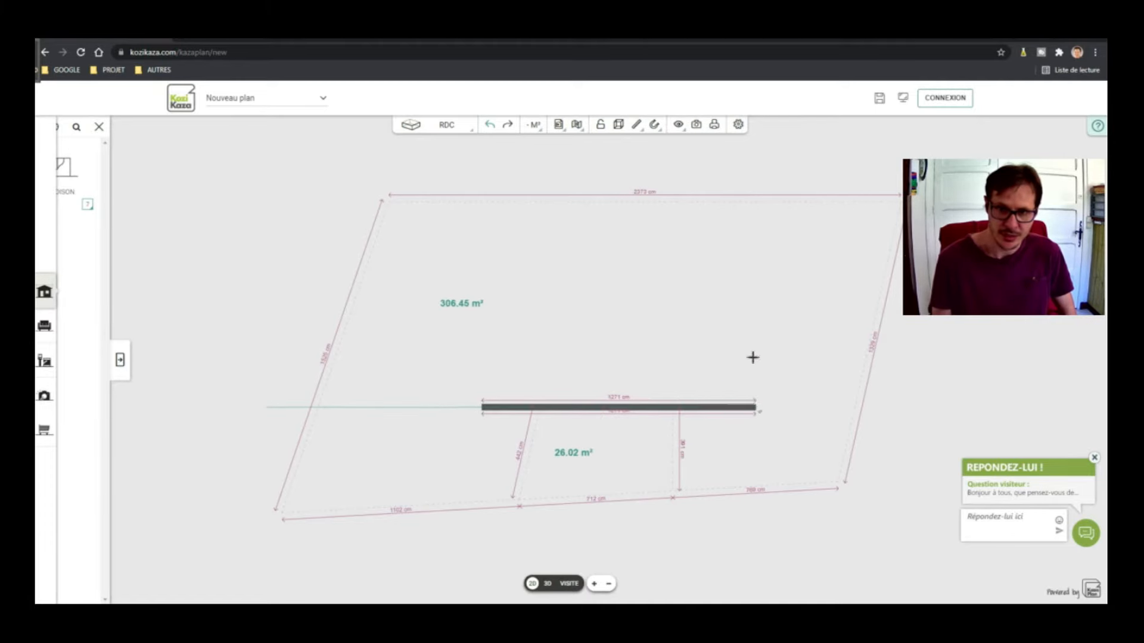
click(753, 275)
click(481, 289)
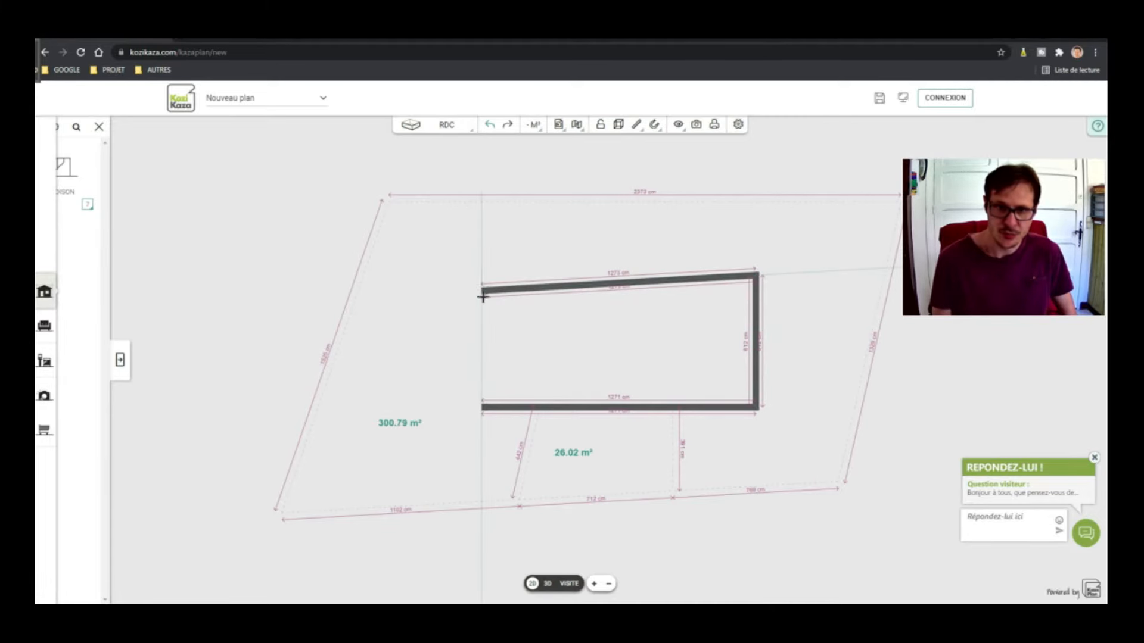
click(488, 405)
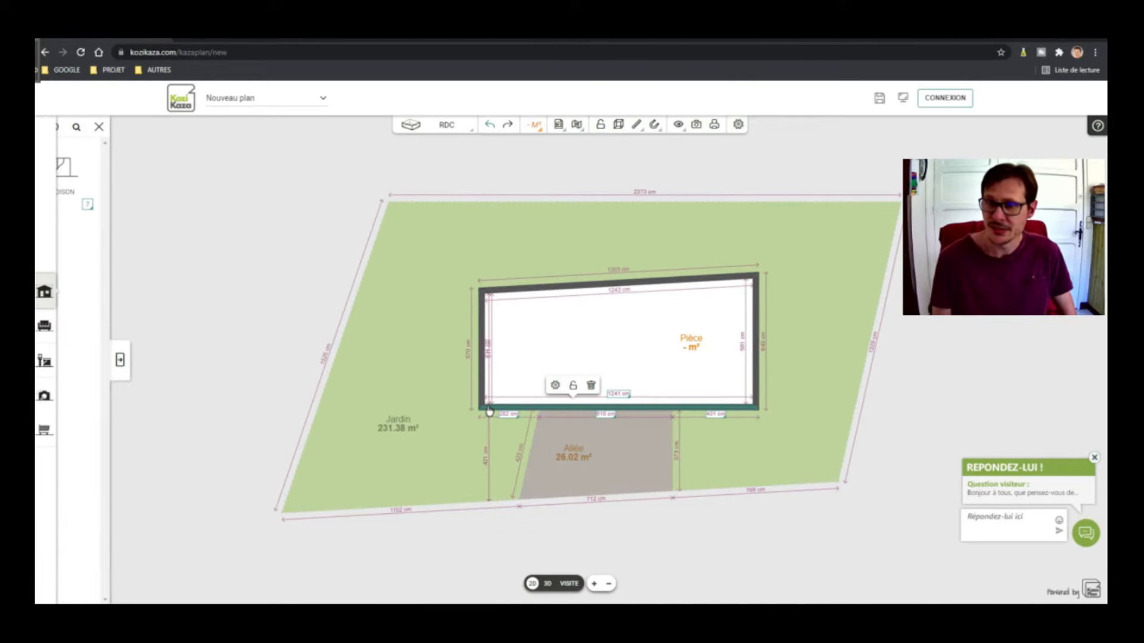
click(509, 314)
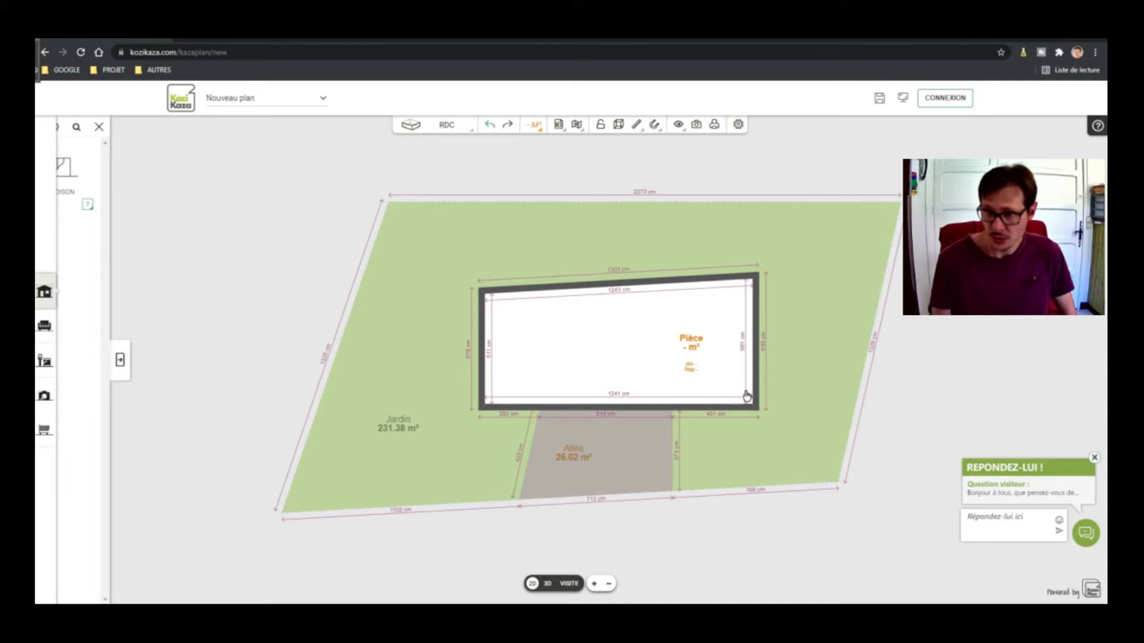
Set the room type of the enclosed room to Salle à manger.
click(688, 347)
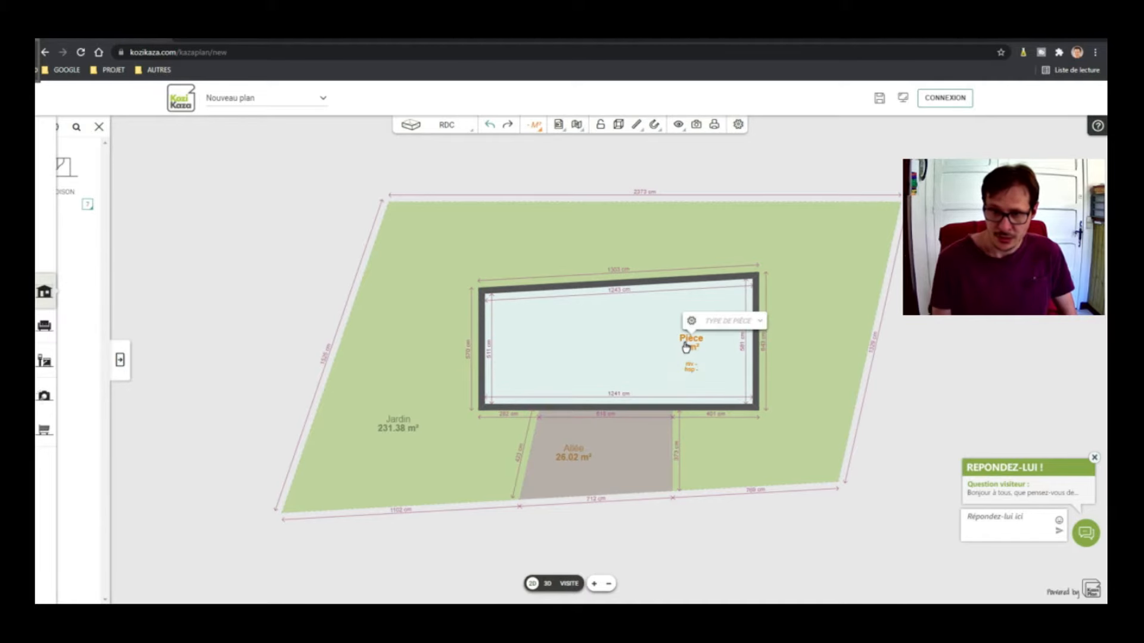
click(760, 325)
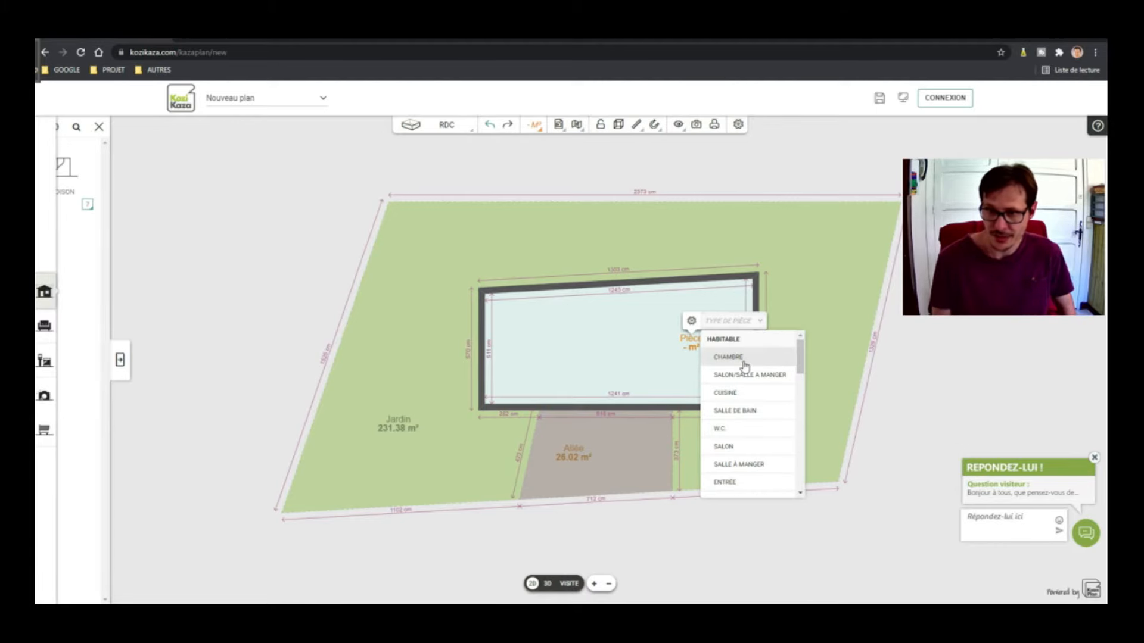
scroll(740, 433, down, 2)
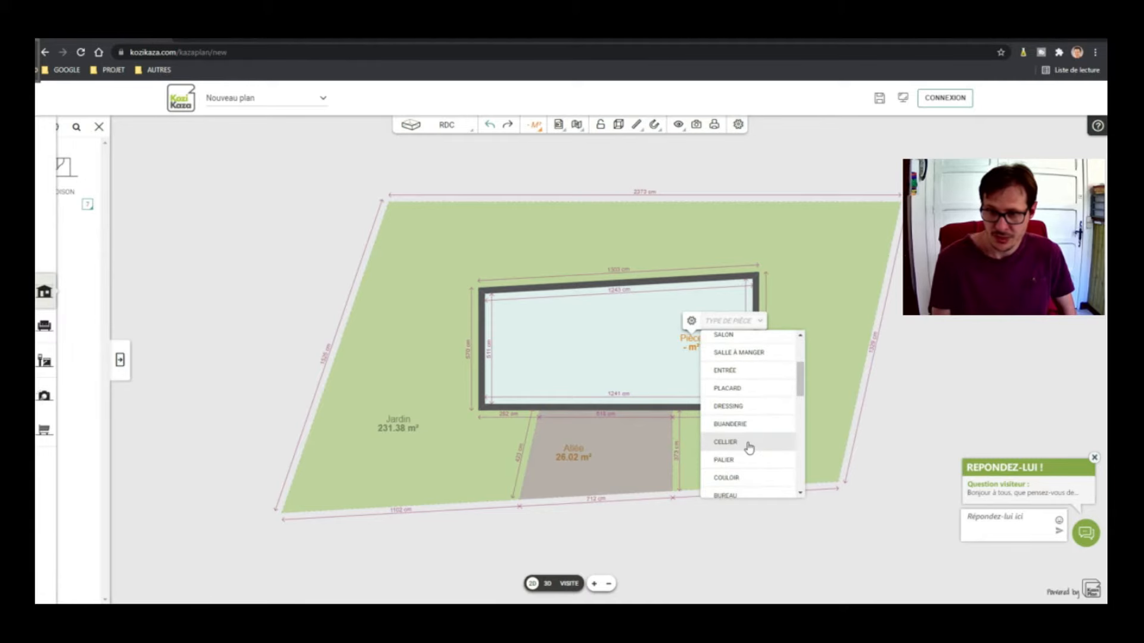
click(748, 354)
click(419, 330)
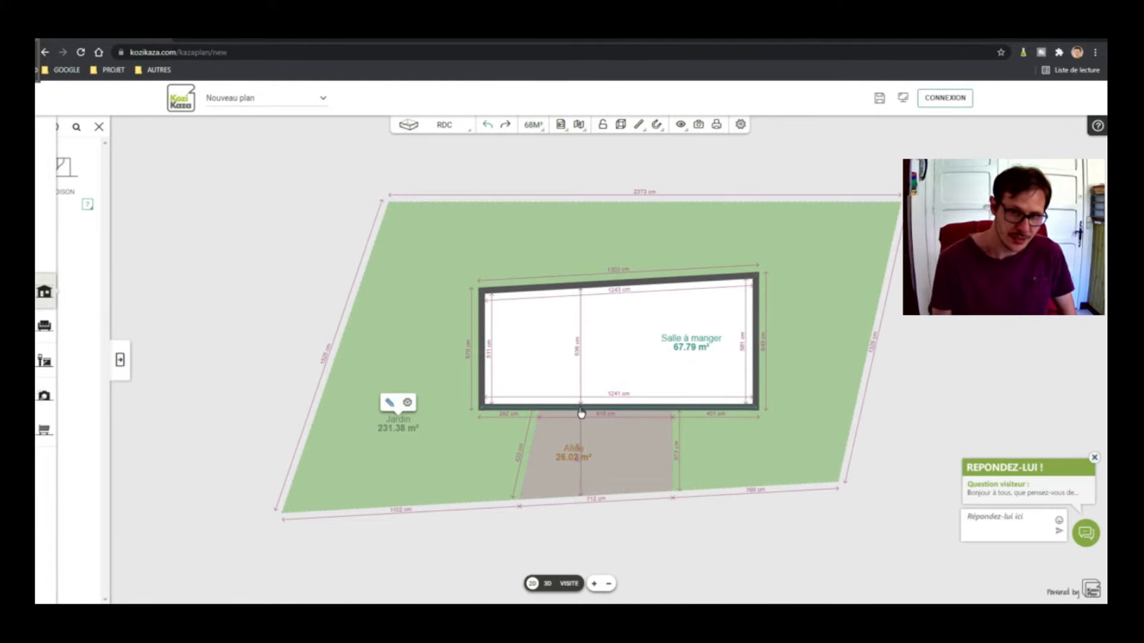
click(592, 452)
drag(607, 451, 576, 452)
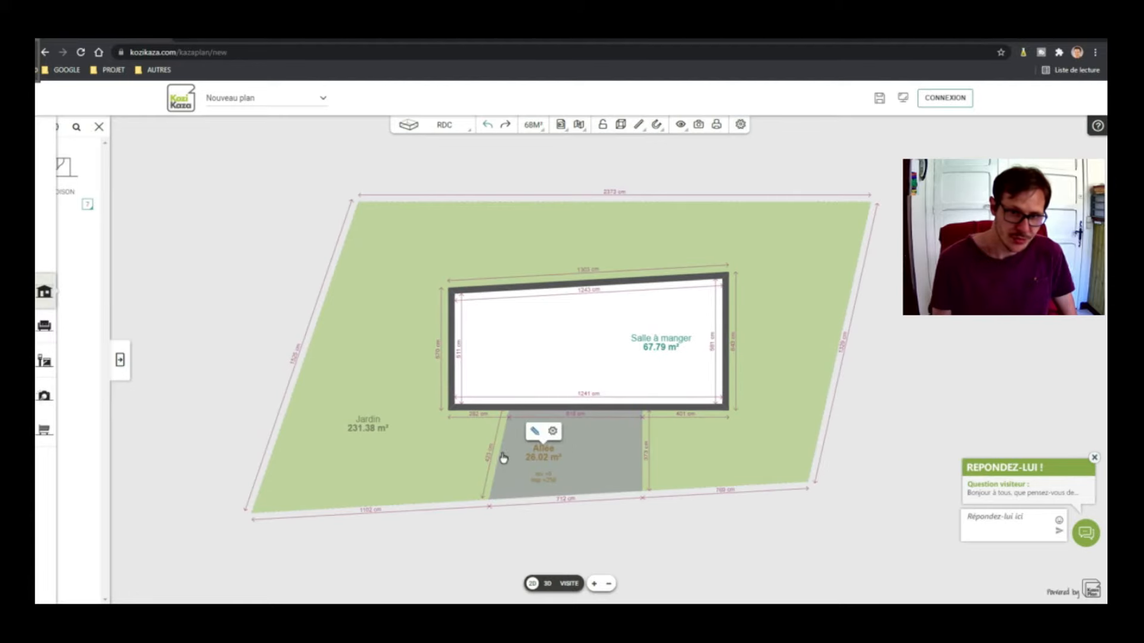
click(269, 280)
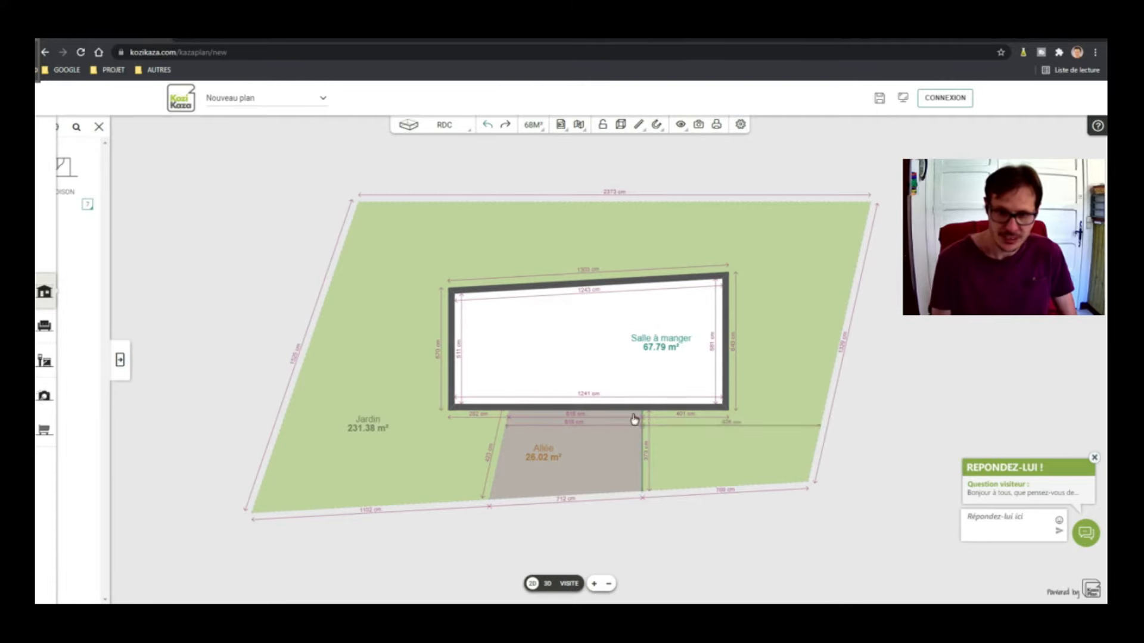
Place a 240 cm wide Porte de garage in the front wall, facing the left part of the driveway.
click(44, 291)
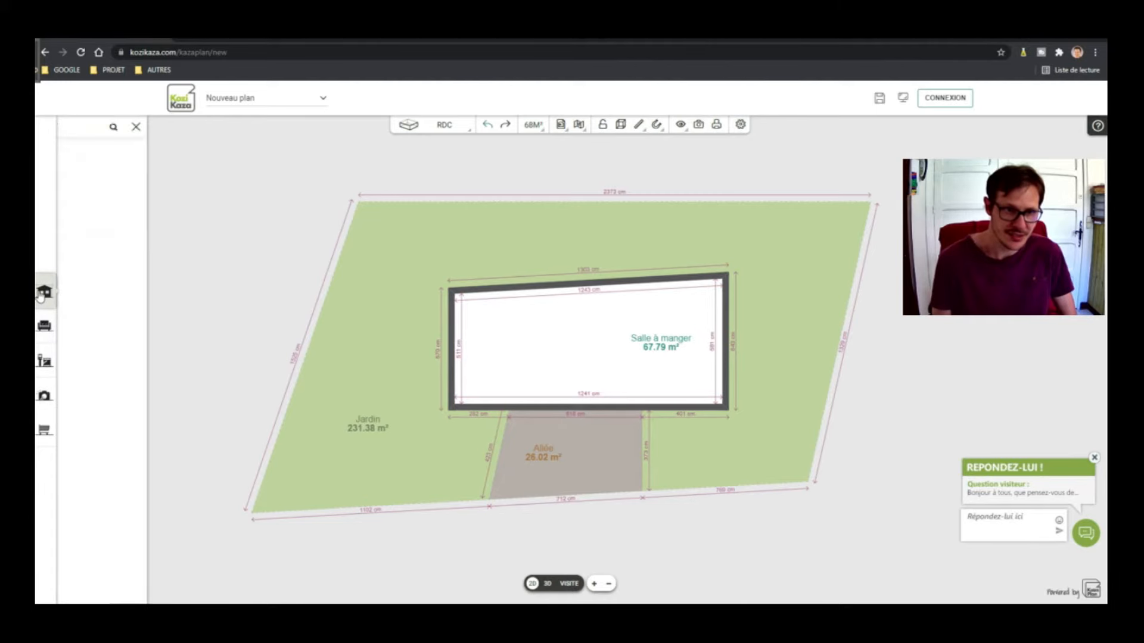
click(92, 183)
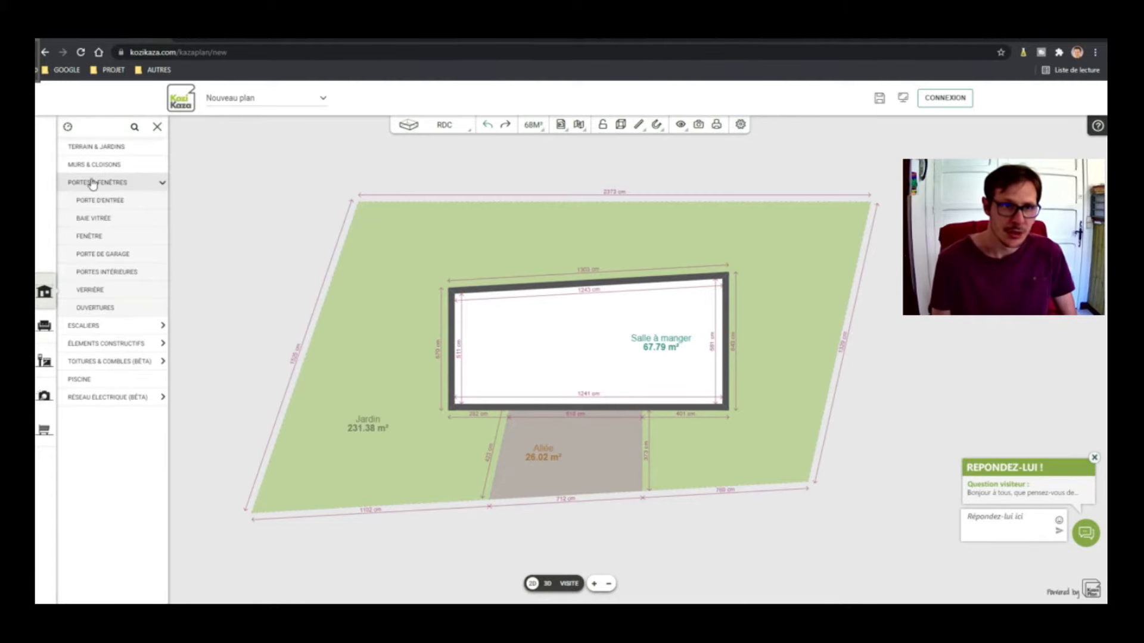
click(115, 256)
drag(113, 176, 543, 419)
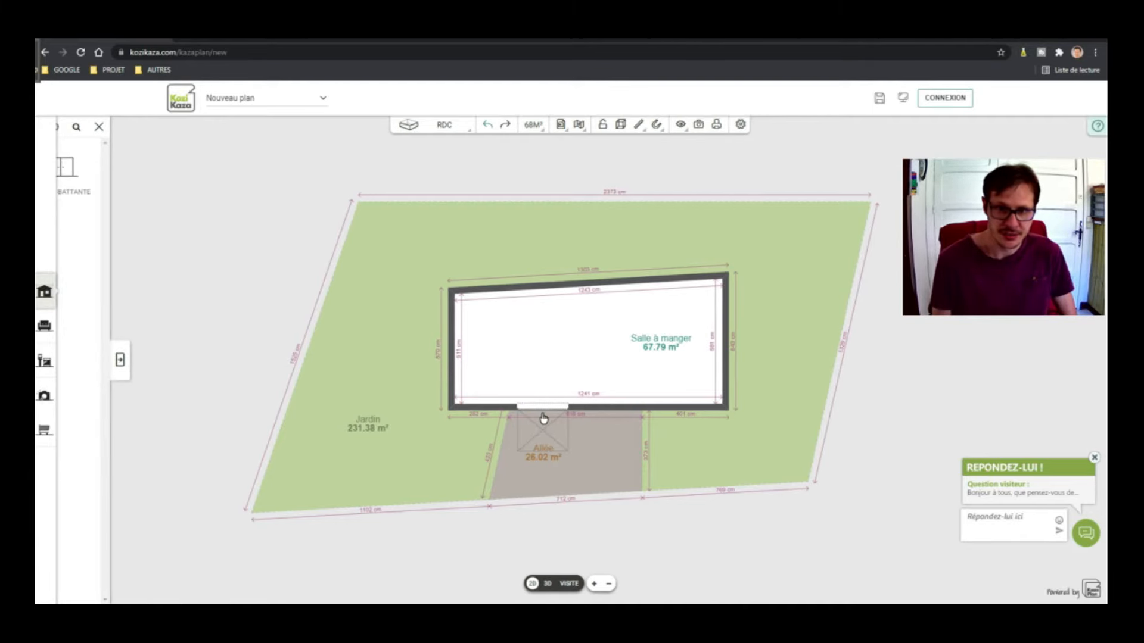
click(543, 419)
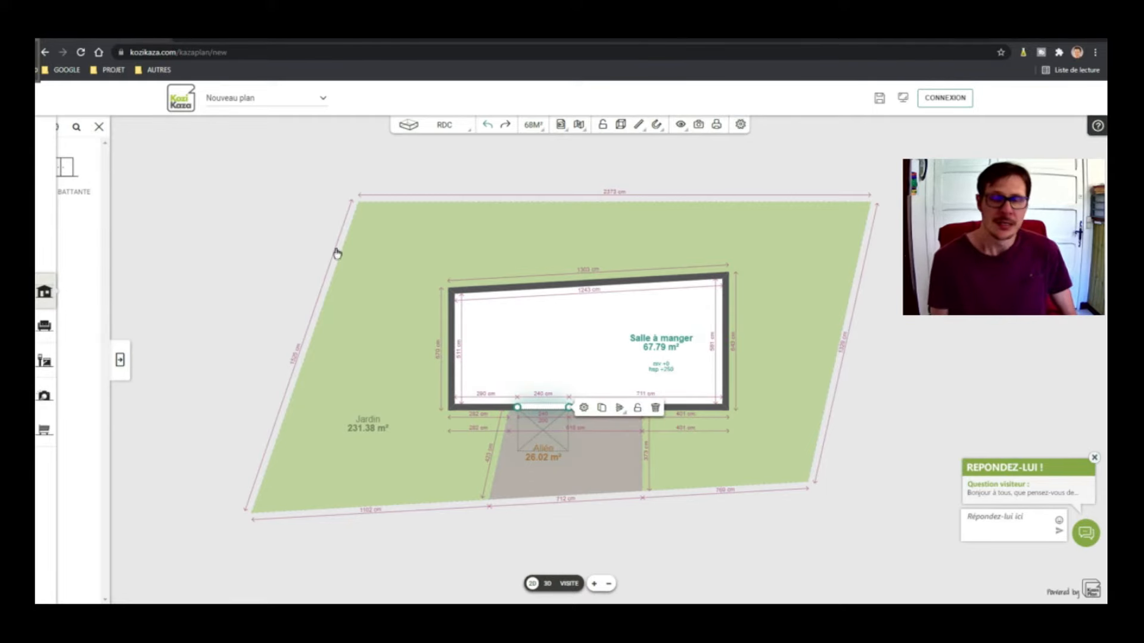
Place a single entrance door (Porte) in the front wall, to the right of the garage door and facing the driveway.
click(120, 359)
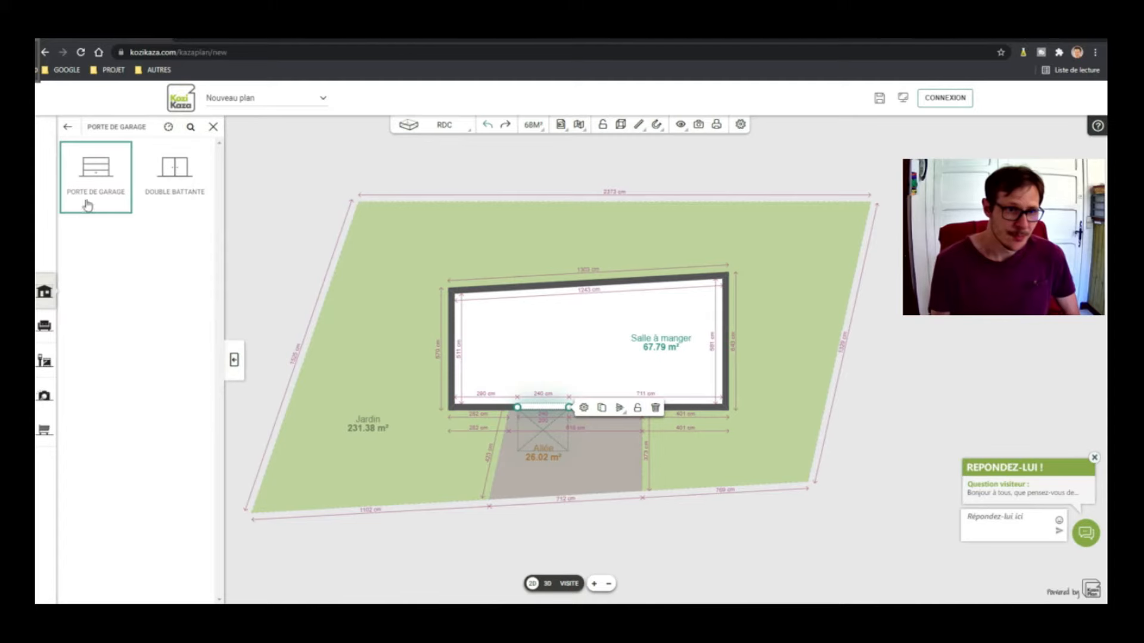
click(69, 127)
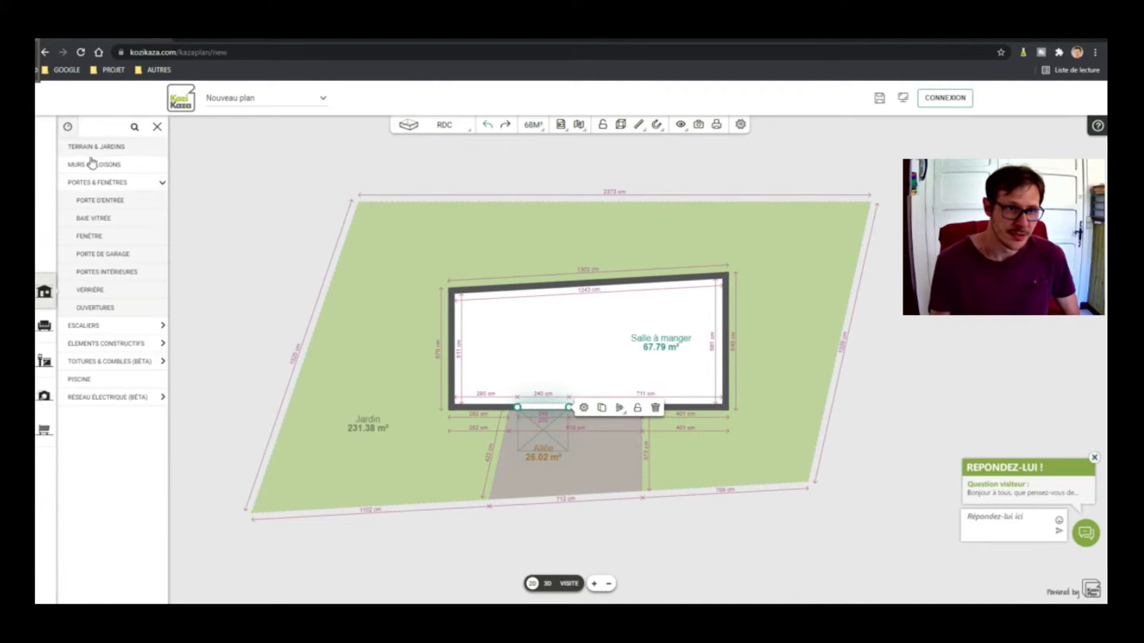
click(103, 202)
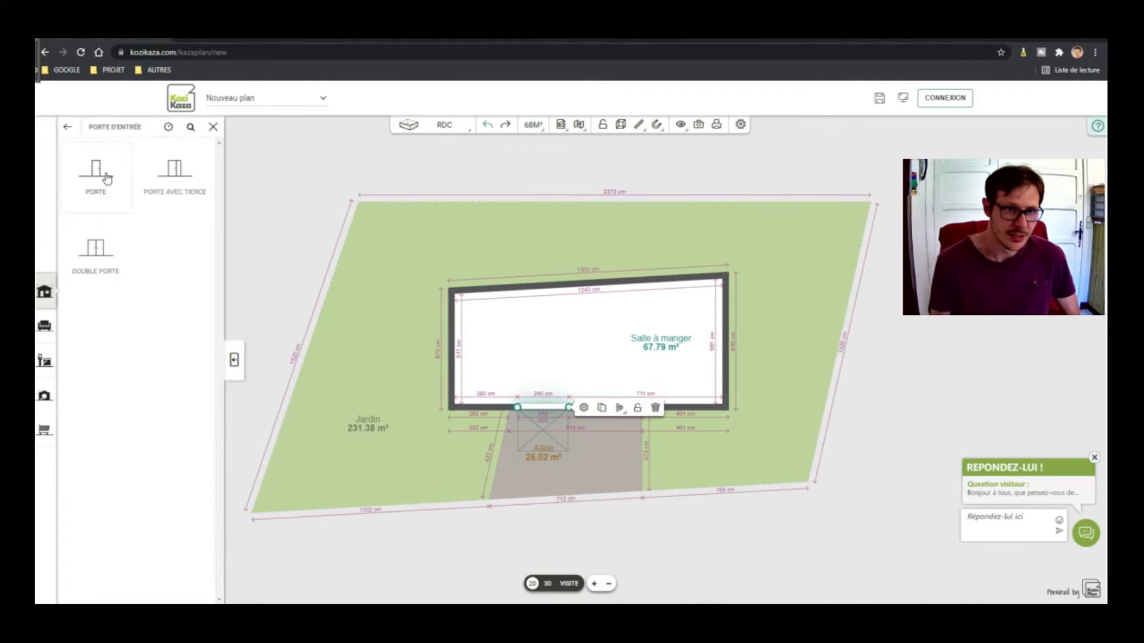
click(107, 178)
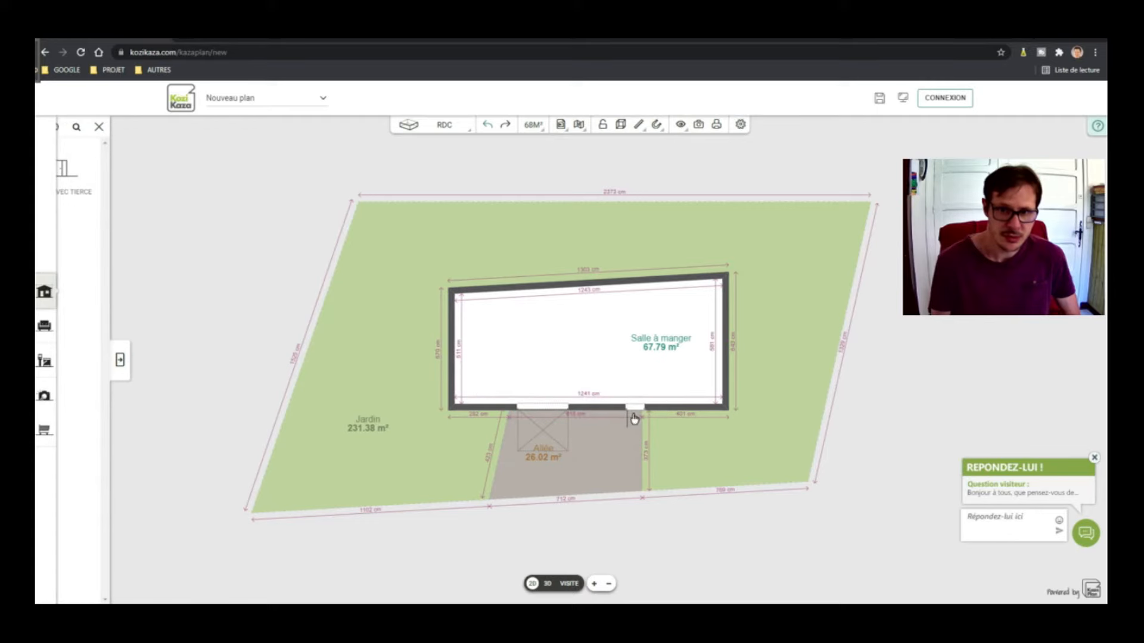
click(624, 417)
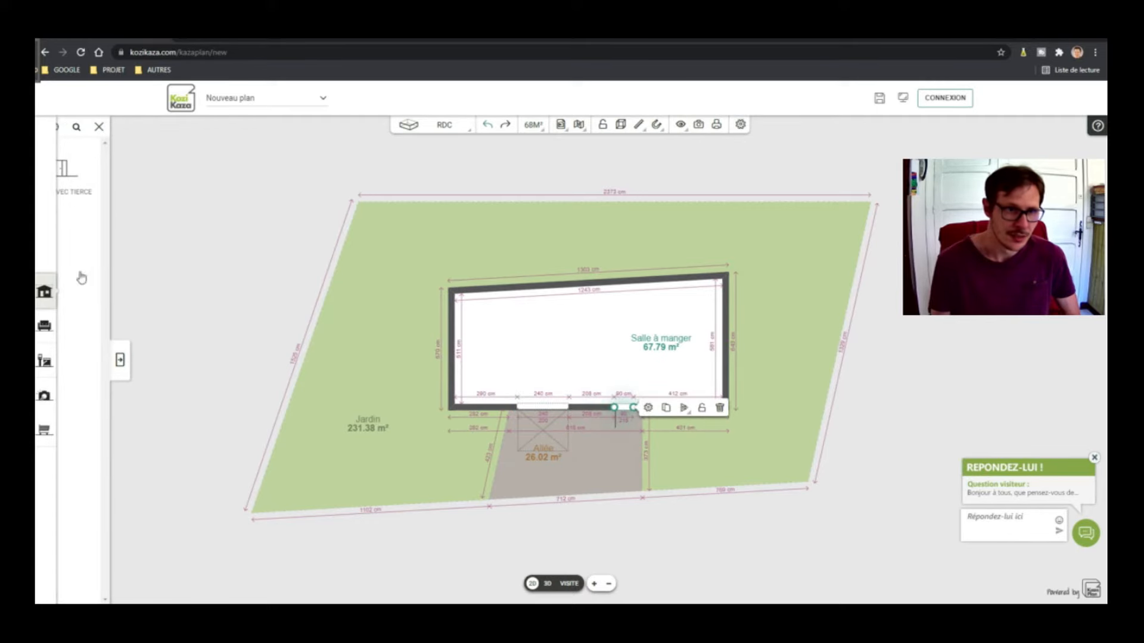
Draw a vertical dividing wall from the front wall, between the garage door and entrance door, to the rear wall.
click(54, 298)
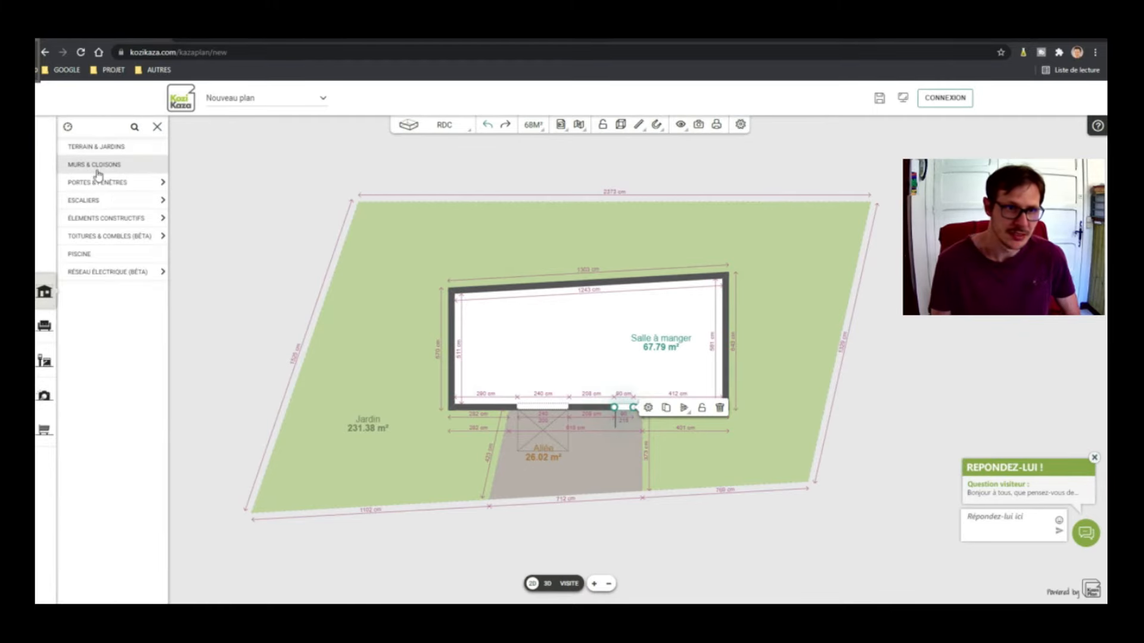
click(97, 169)
click(182, 180)
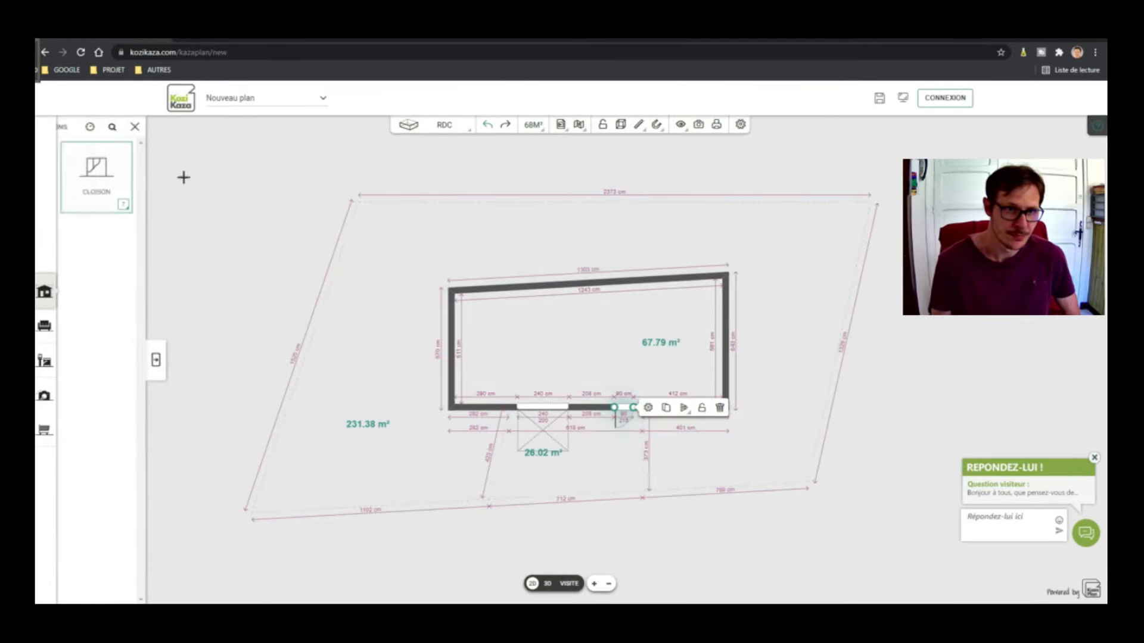
click(74, 199)
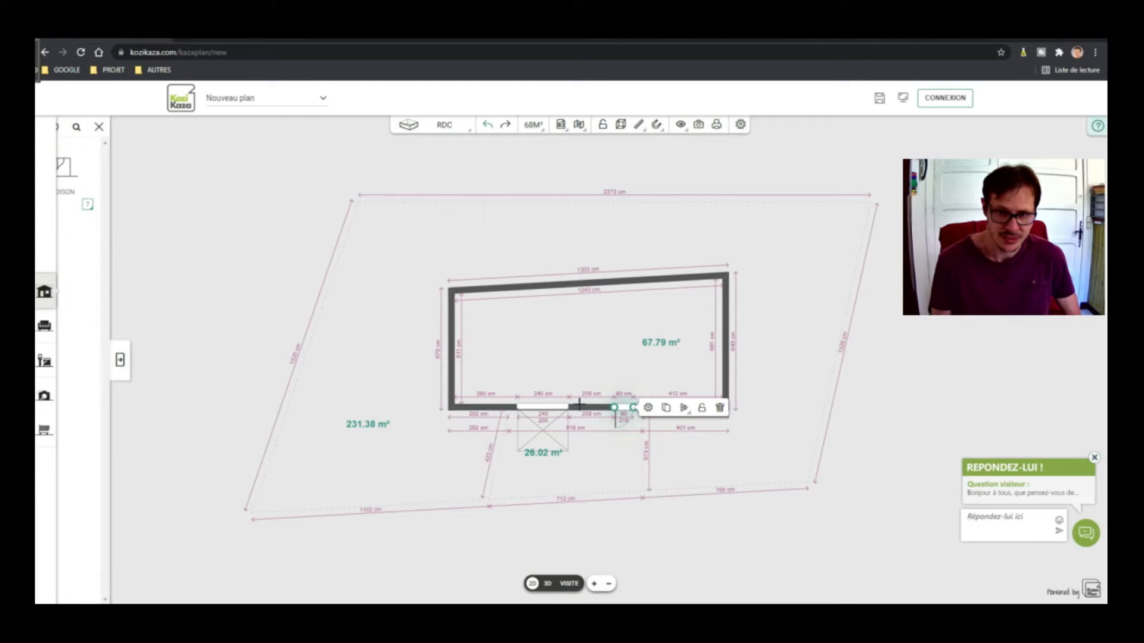
click(579, 405)
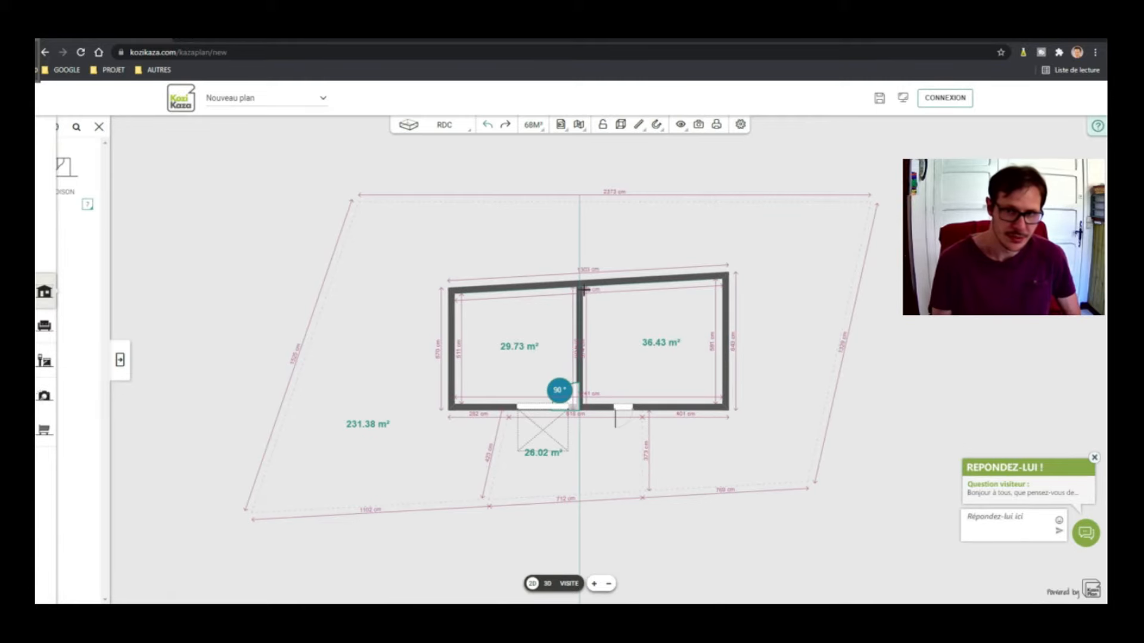
click(583, 290)
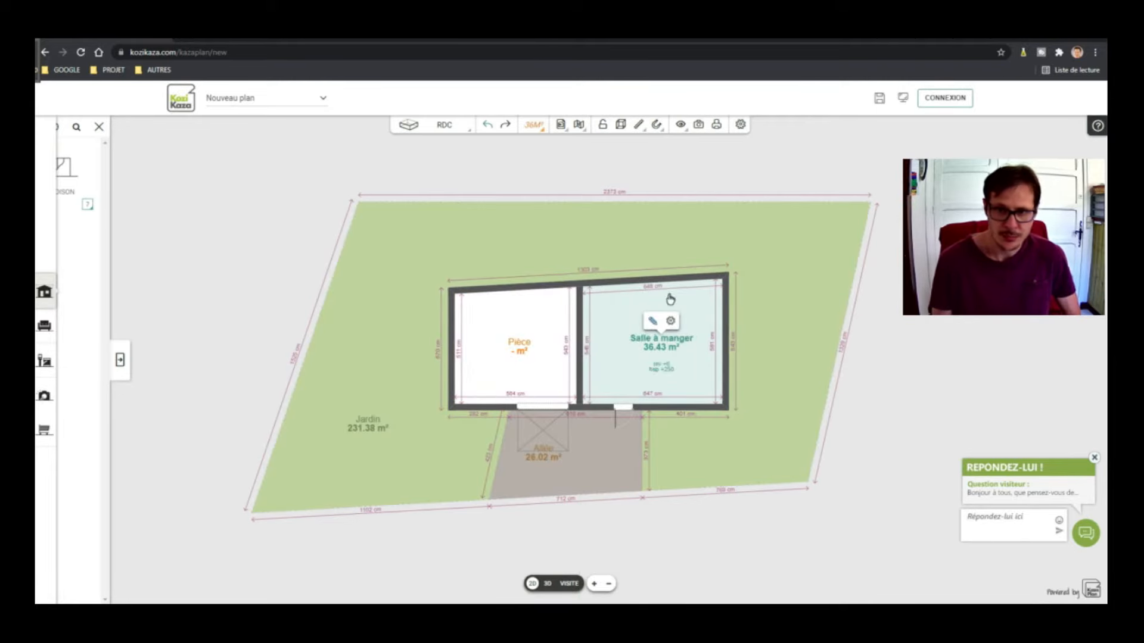
click(768, 180)
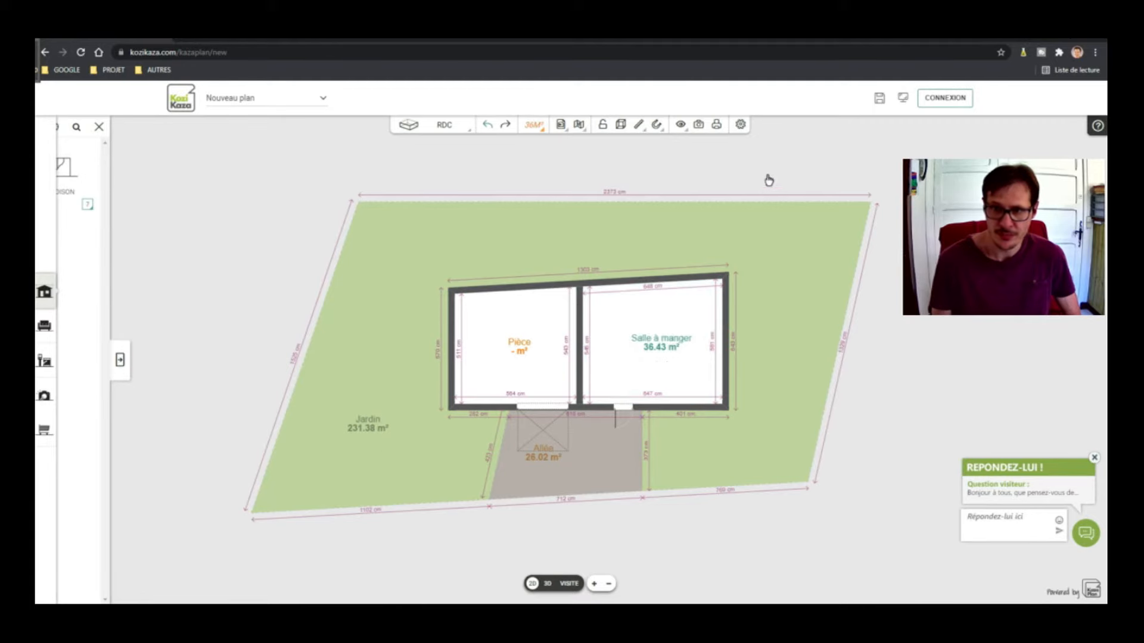
Set the room type of the new room behind the garage door to Garage.
click(529, 357)
click(582, 333)
scroll(587, 476, down, 5)
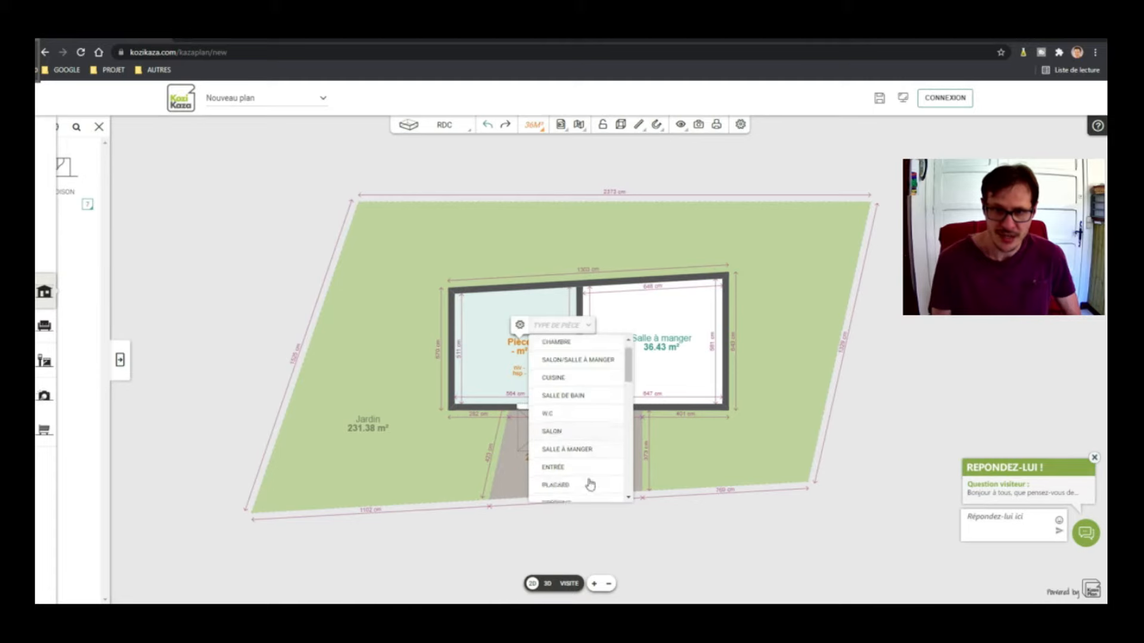
scroll(571, 434, up, 3)
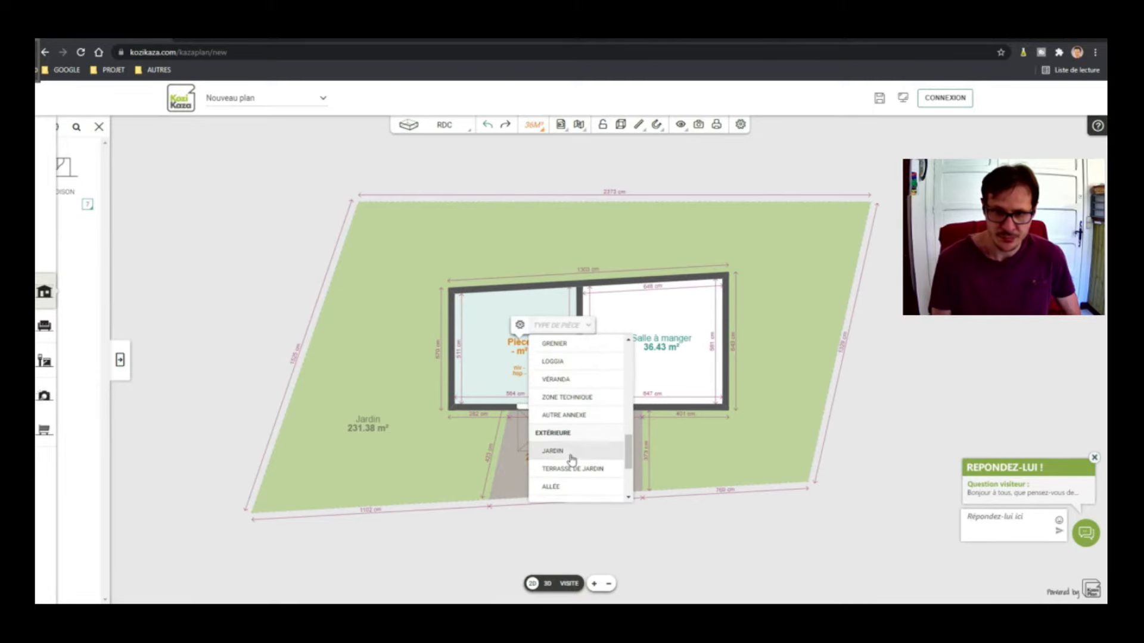
scroll(569, 417, up, 2)
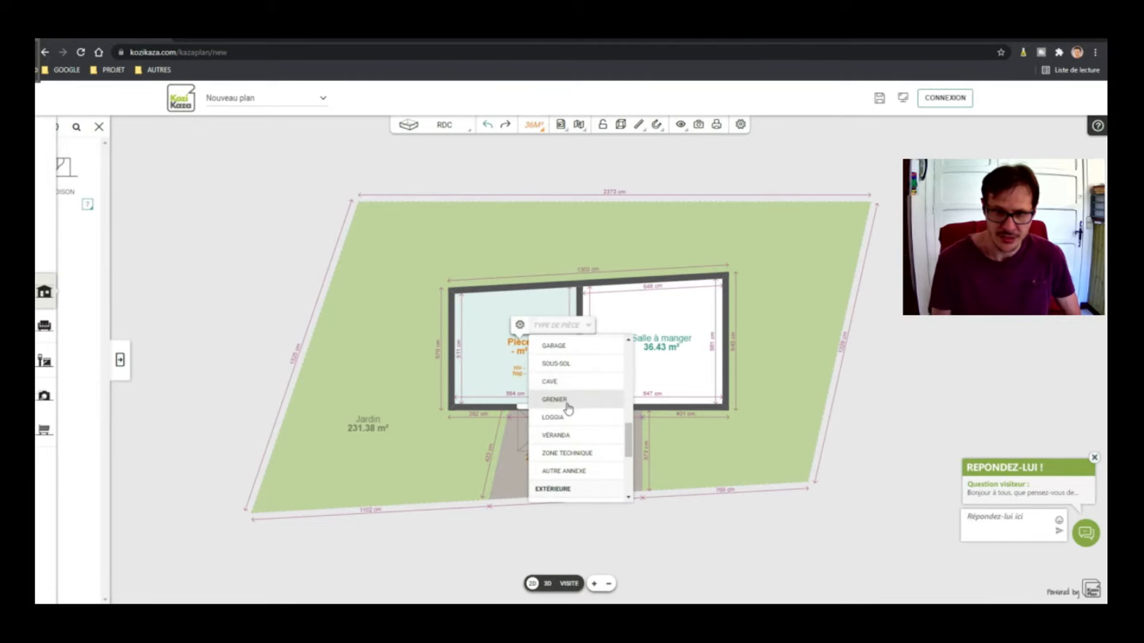
click(566, 346)
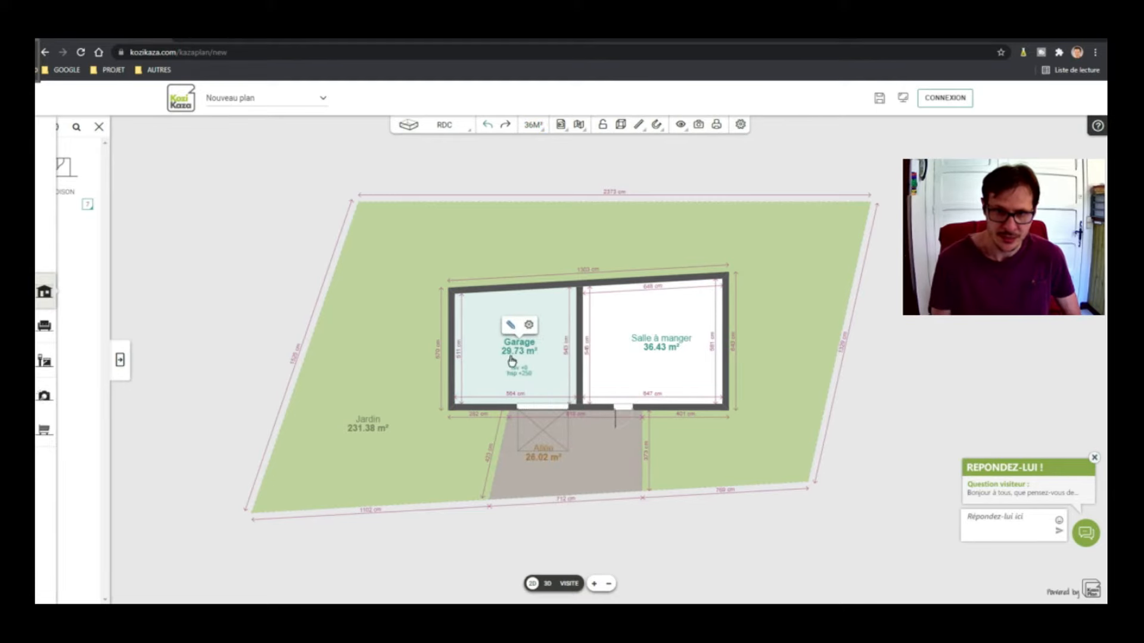
click(283, 284)
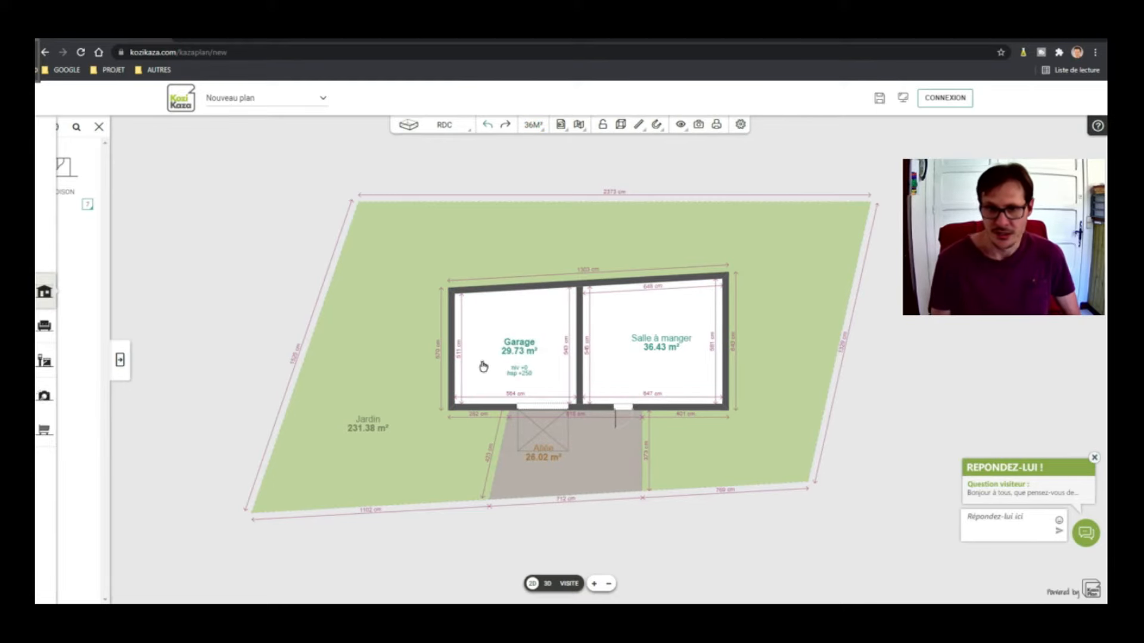
Move the garage's outer side wall inward until the garage is about 388 cm wide inside.
click(454, 349)
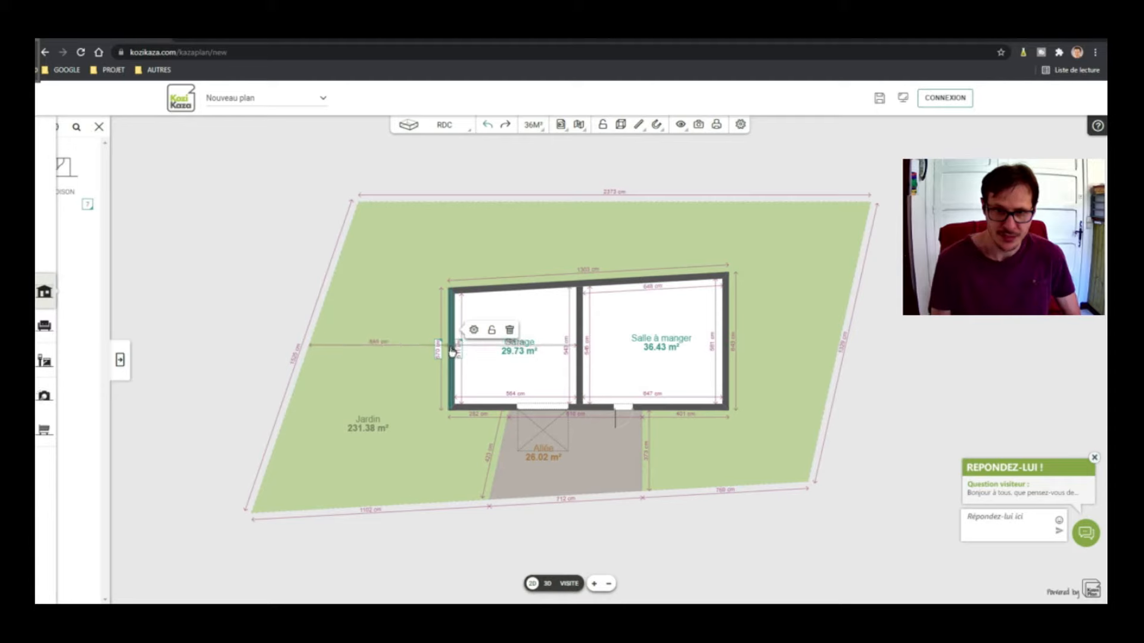
drag(453, 350, 490, 356)
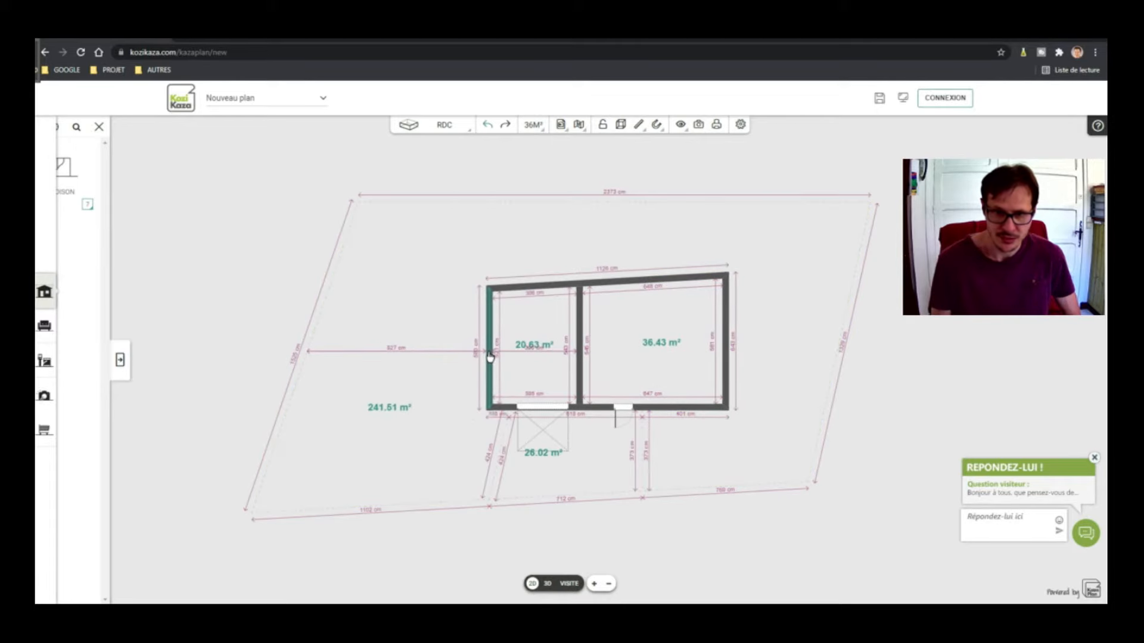
click(284, 268)
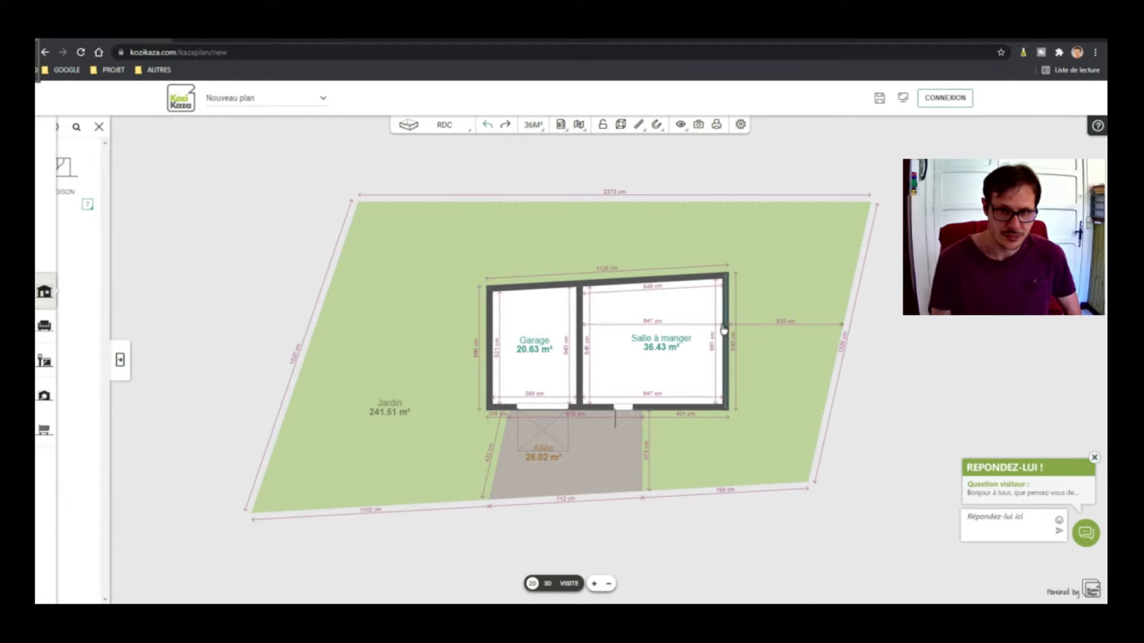
Draw a vertical partition (Cloison) from the front wall, just right of the entrance door, to the rear wall, splitting the Salle à manger into two rooms about 320 cm wide.
scroll(725, 330, up, 1)
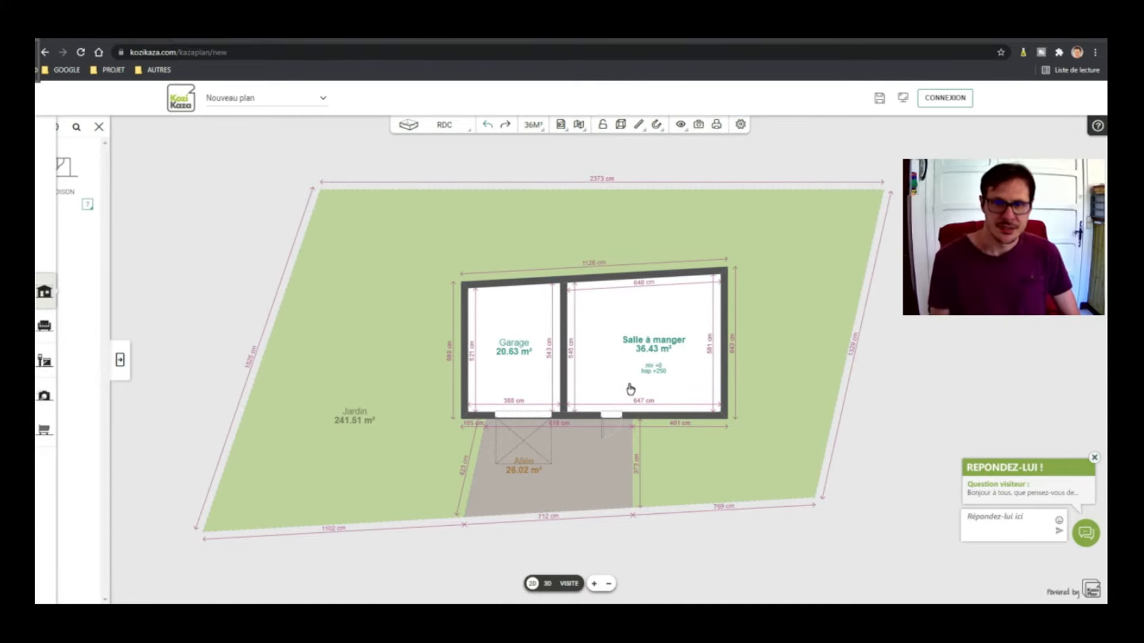
click(44, 291)
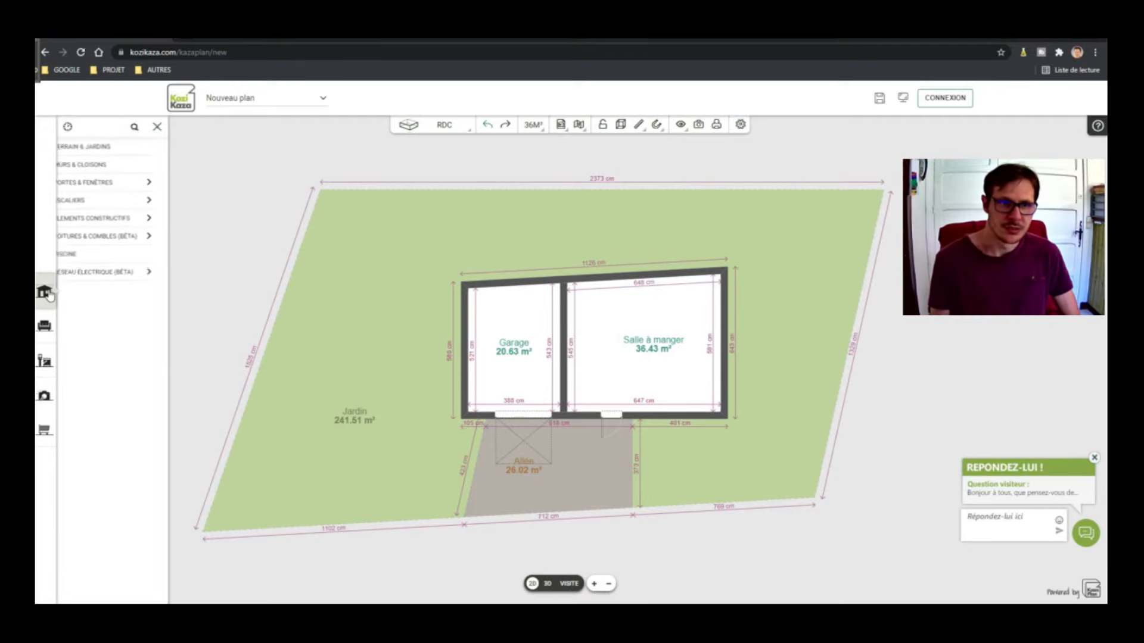
click(96, 165)
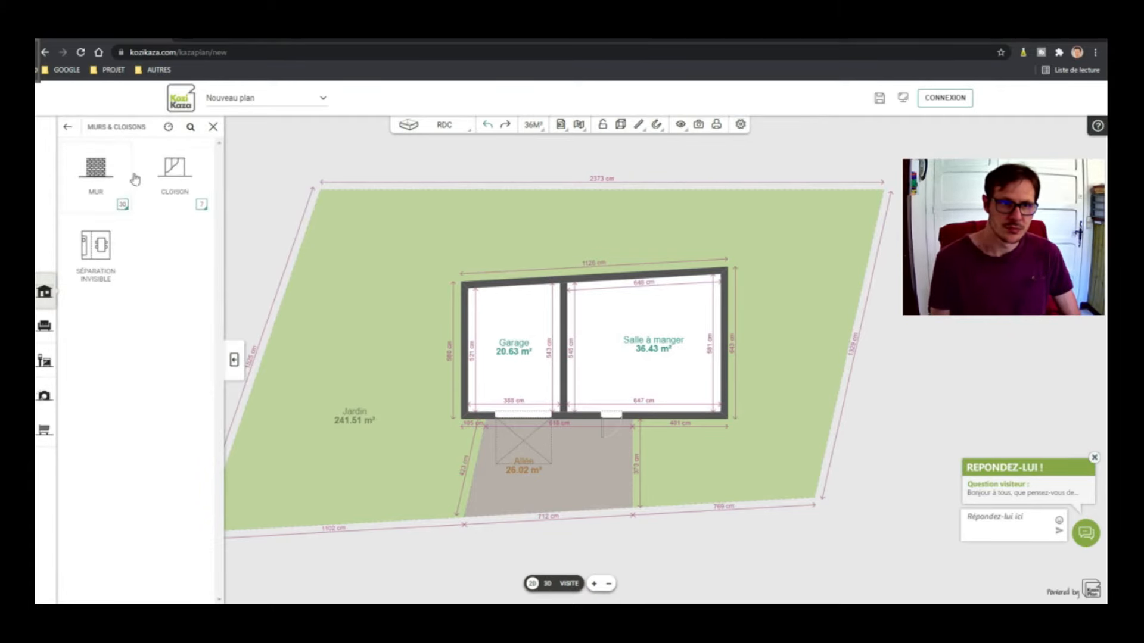
click(166, 172)
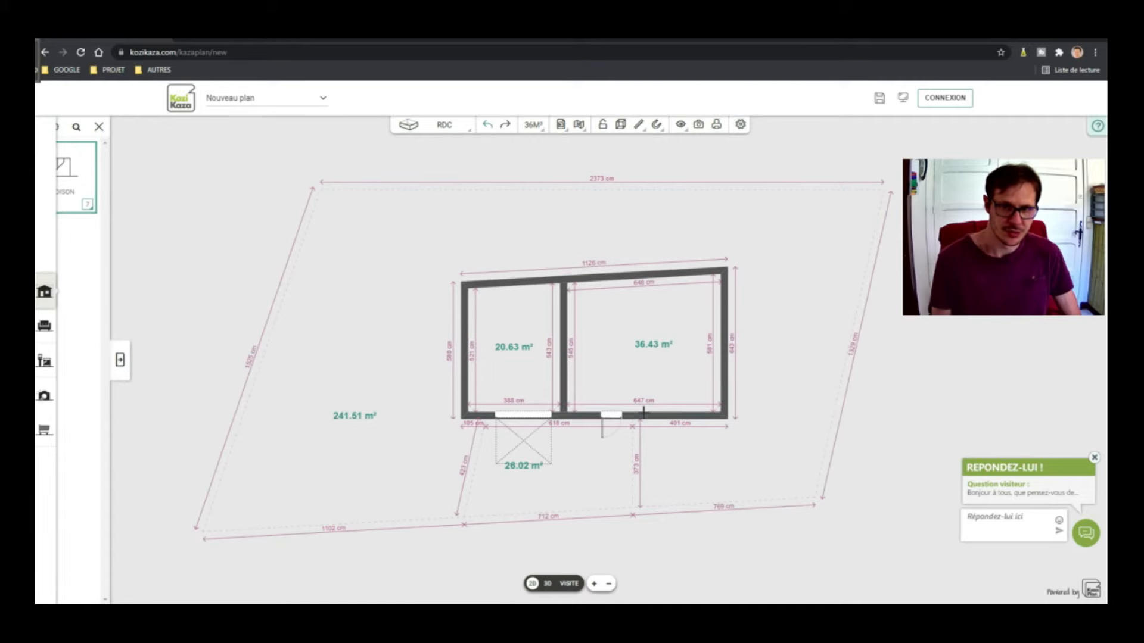
click(645, 405)
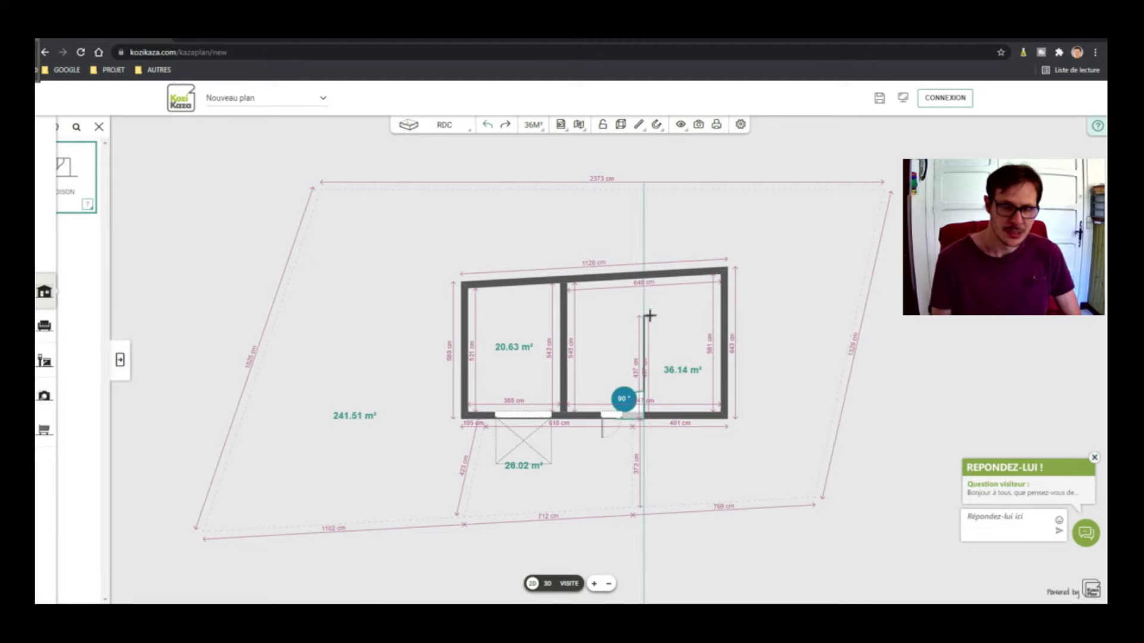
click(648, 278)
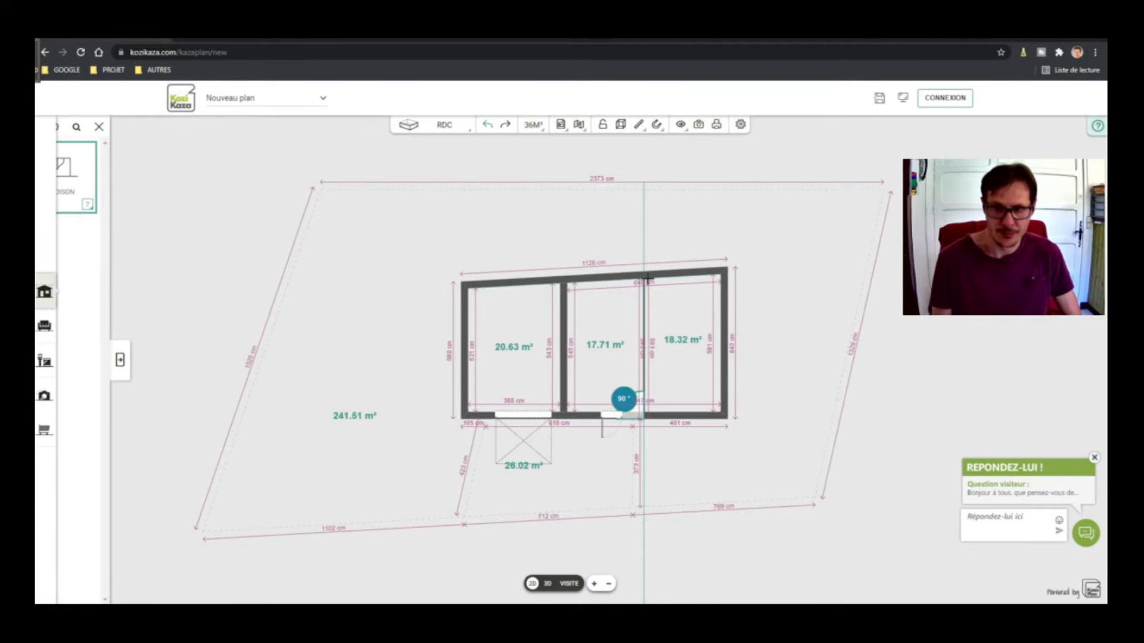
click(649, 281)
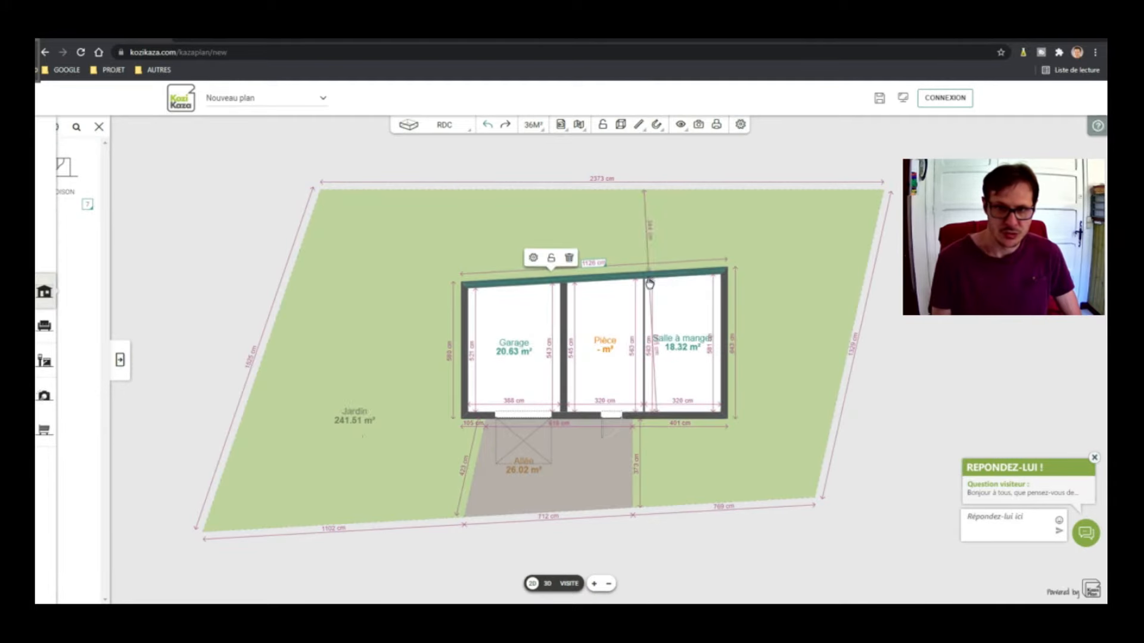
click(807, 312)
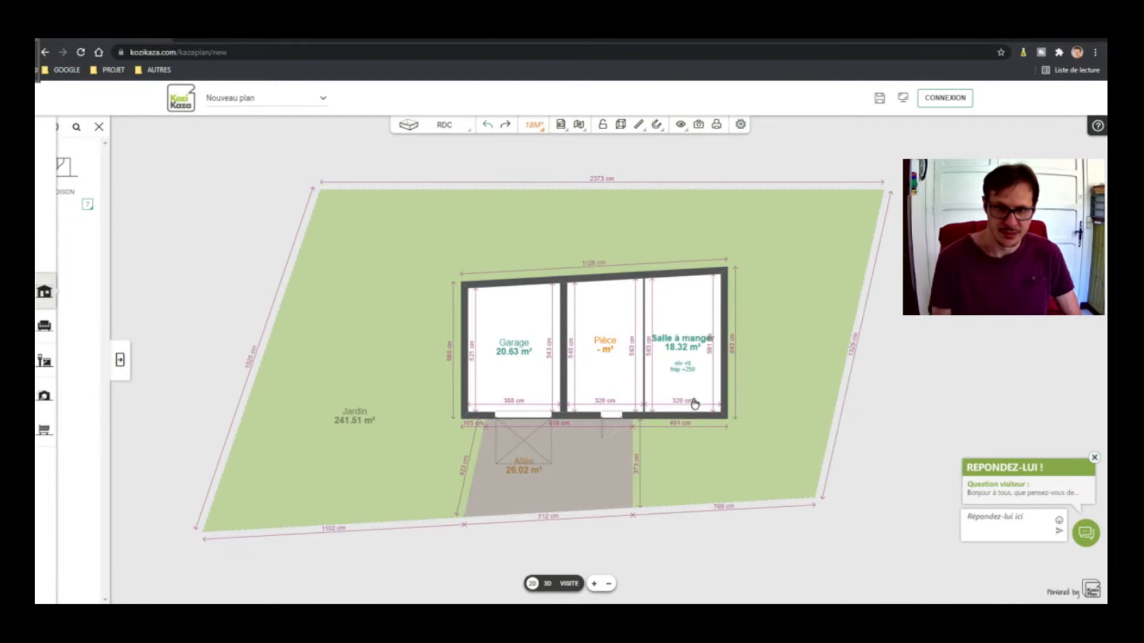
Set the room type of the new middle room behind the entrance door to Salon/Salle à manger.
scroll(690, 400, up, 1)
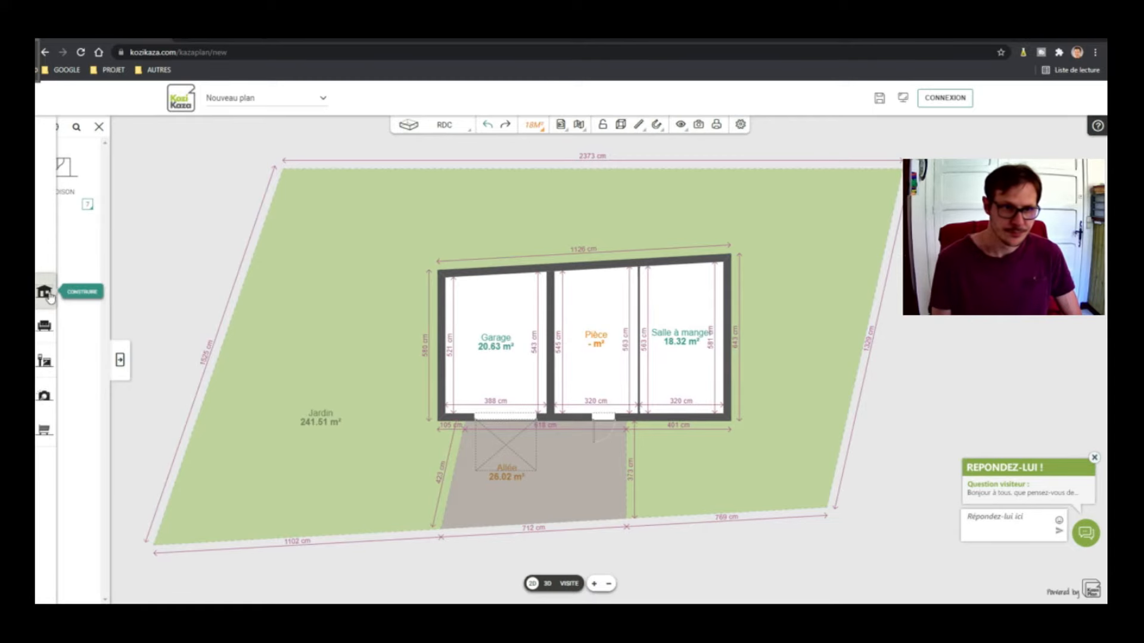
click(608, 338)
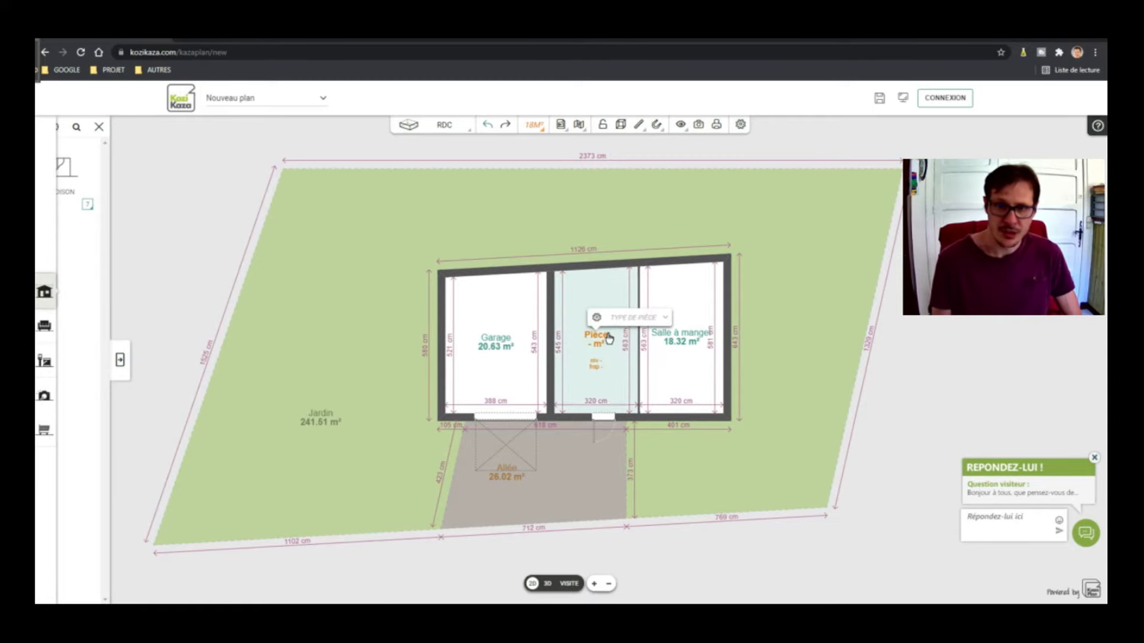
click(666, 322)
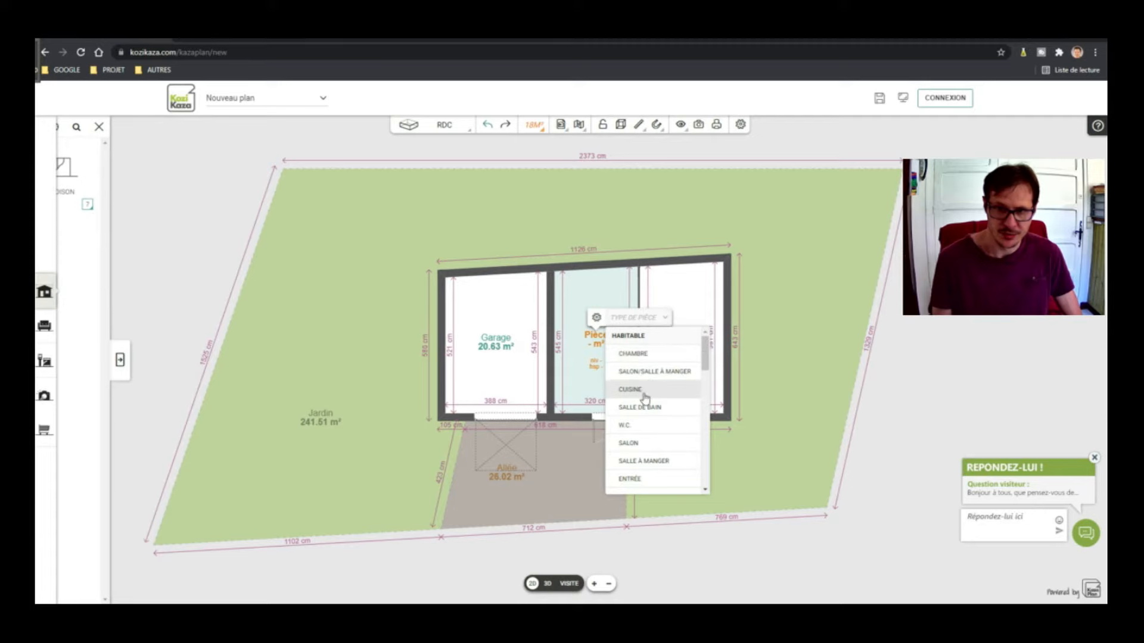
click(648, 371)
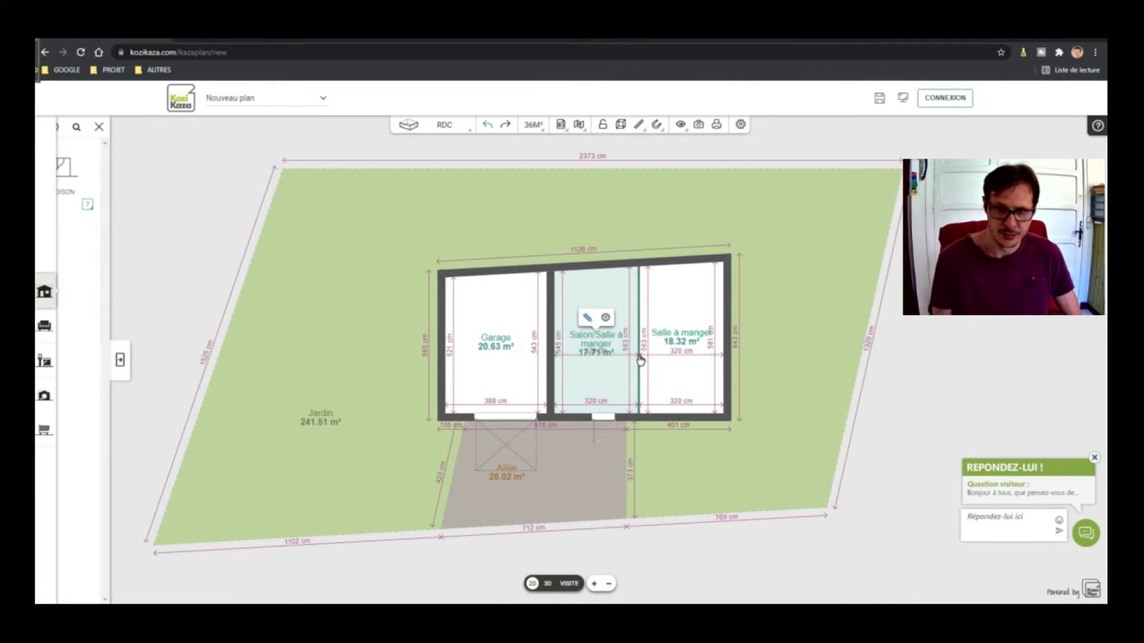
click(679, 346)
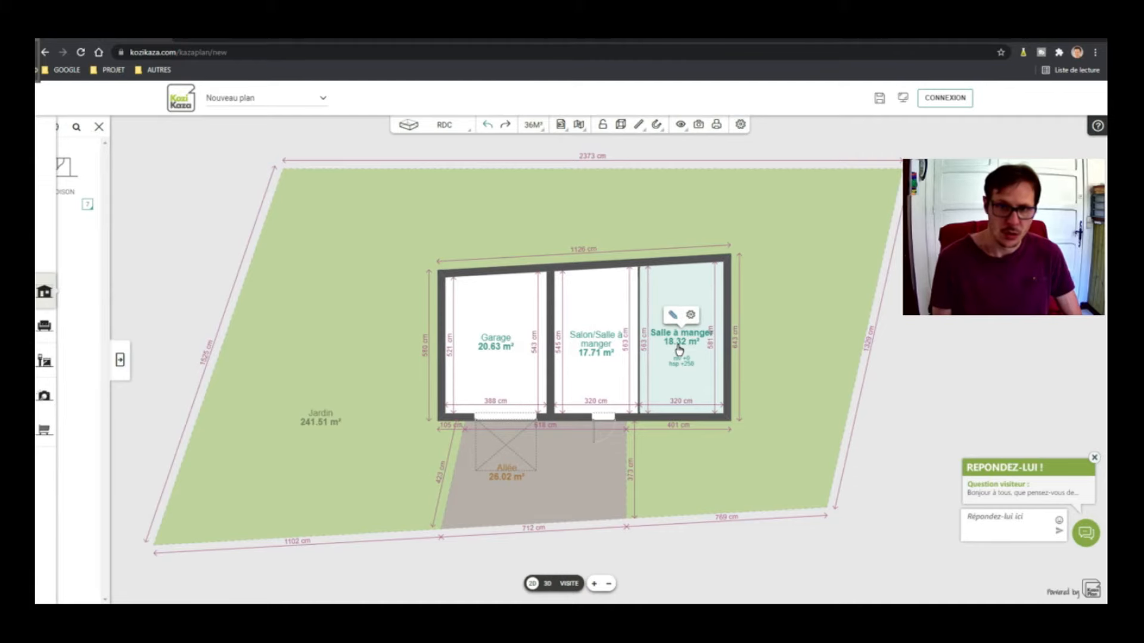
click(671, 315)
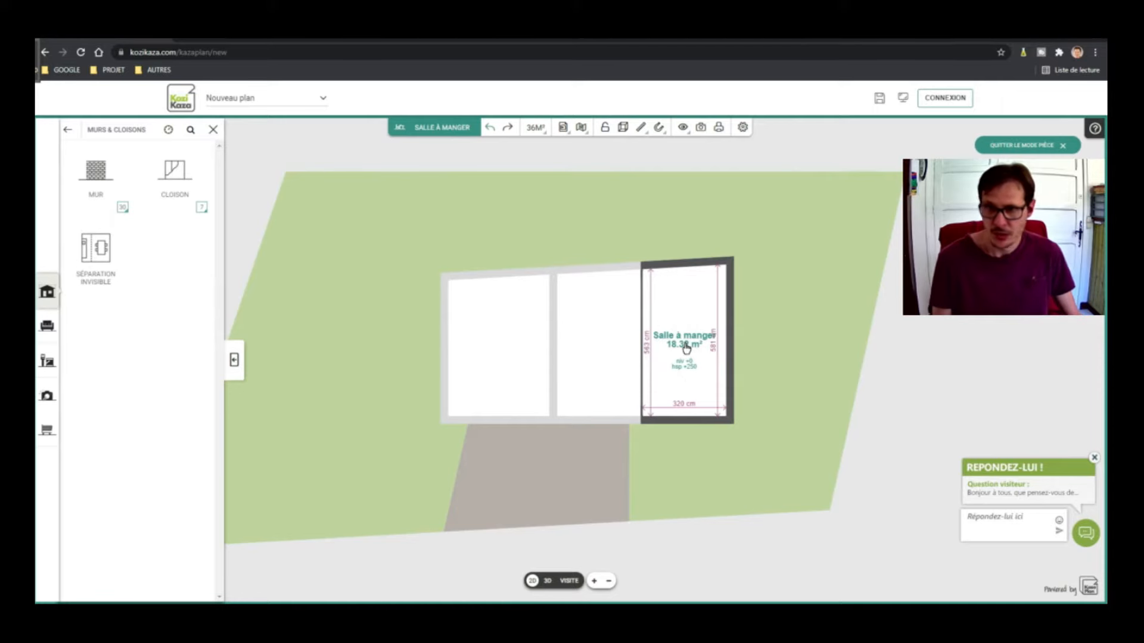
click(687, 349)
click(686, 320)
click(686, 320)
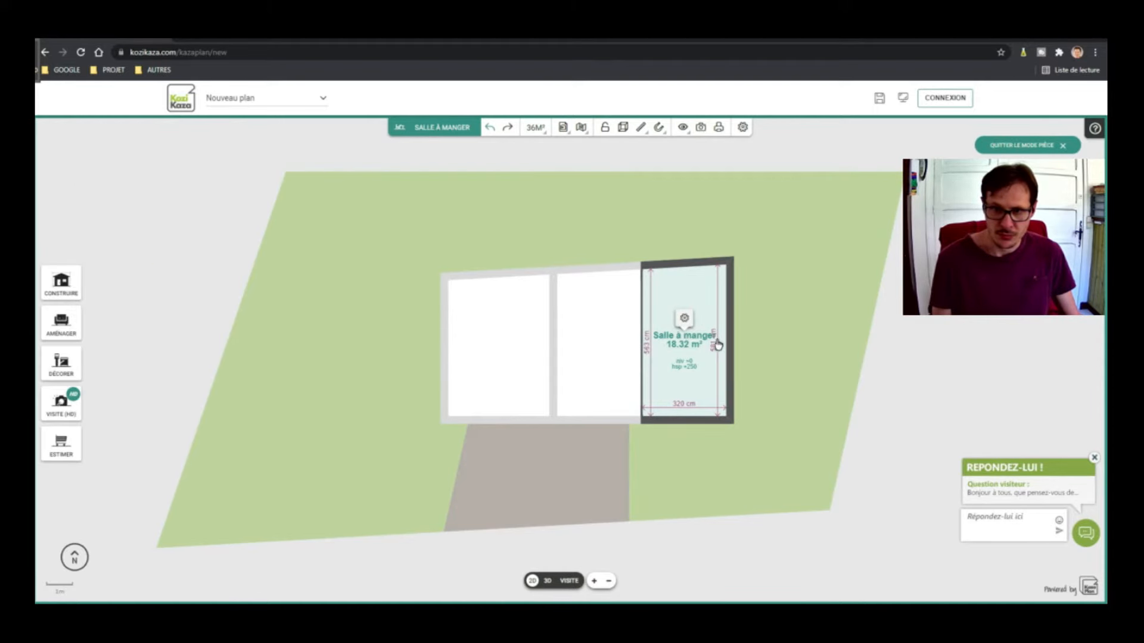
click(717, 342)
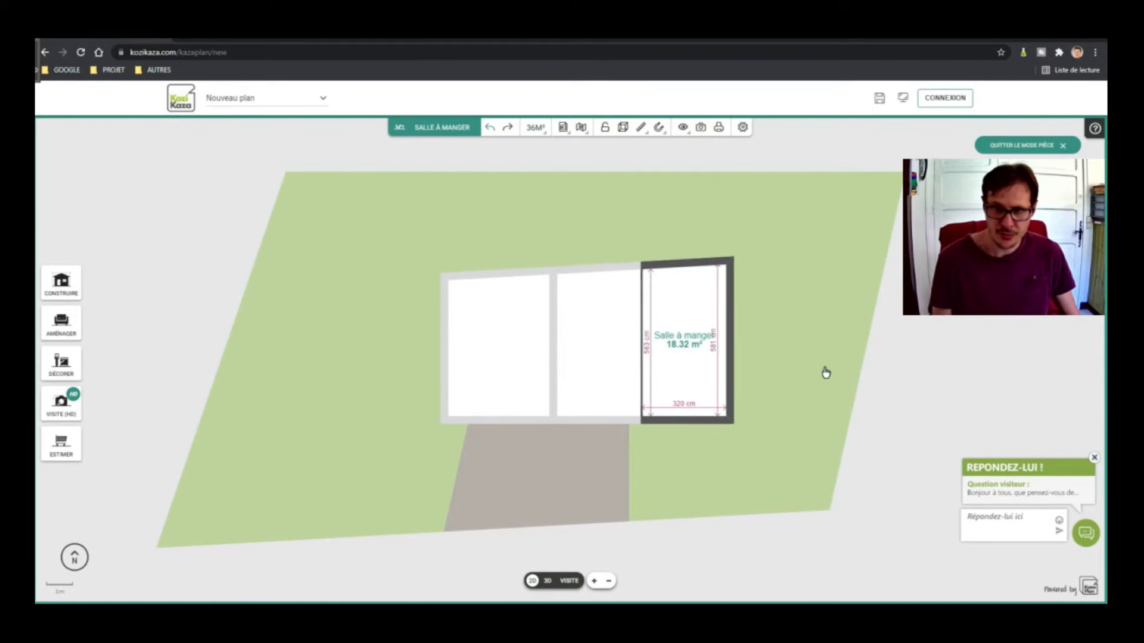
click(1015, 149)
click(688, 345)
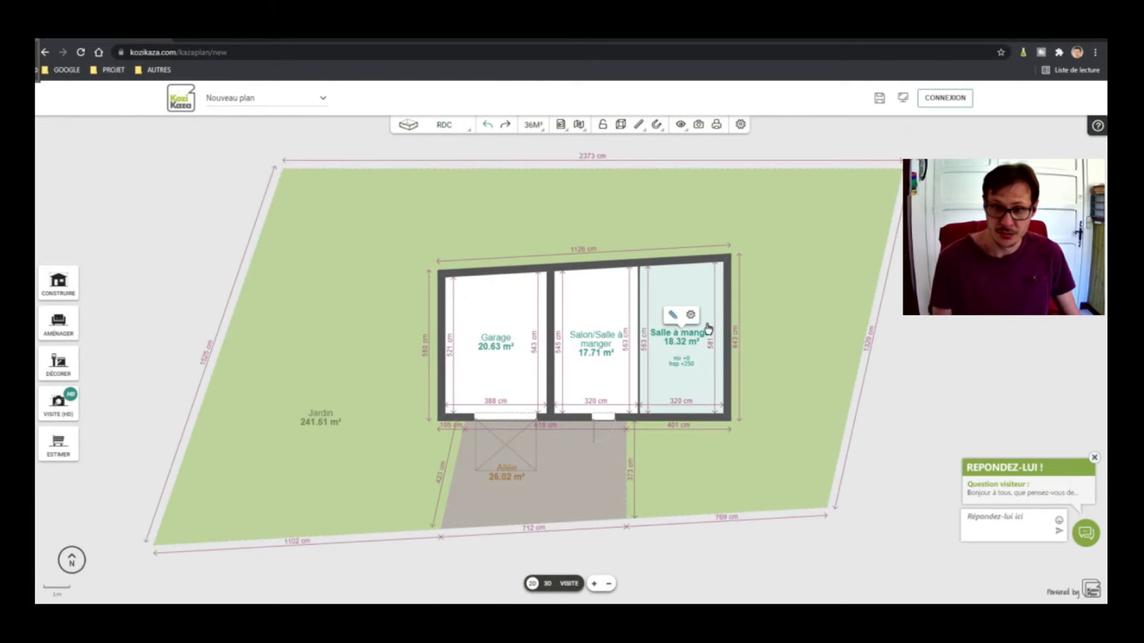
click(760, 331)
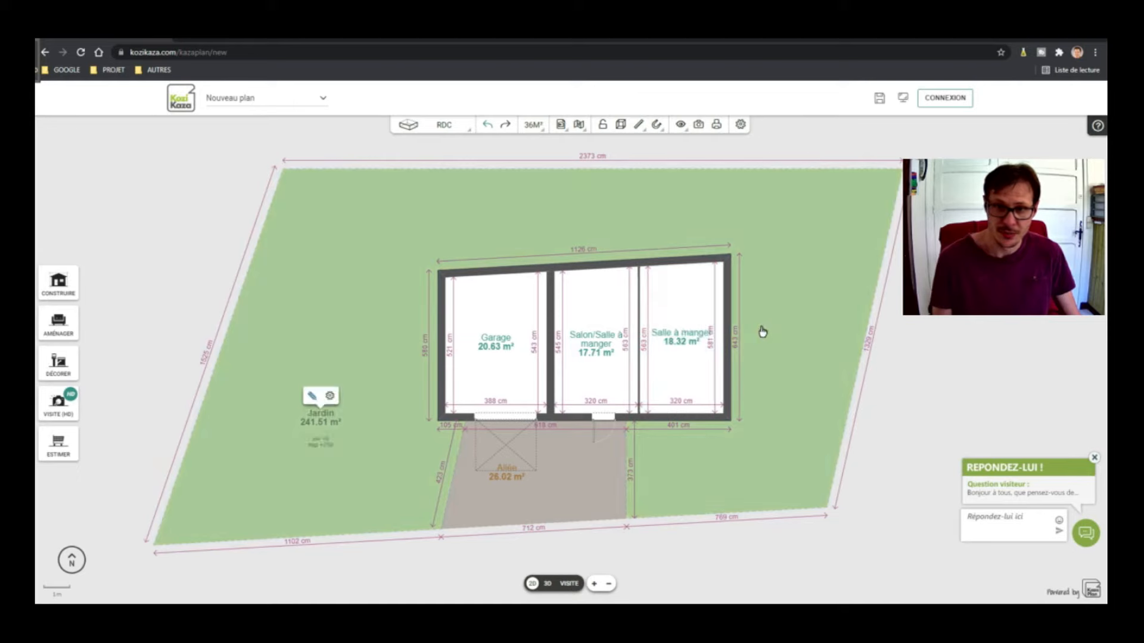
click(667, 345)
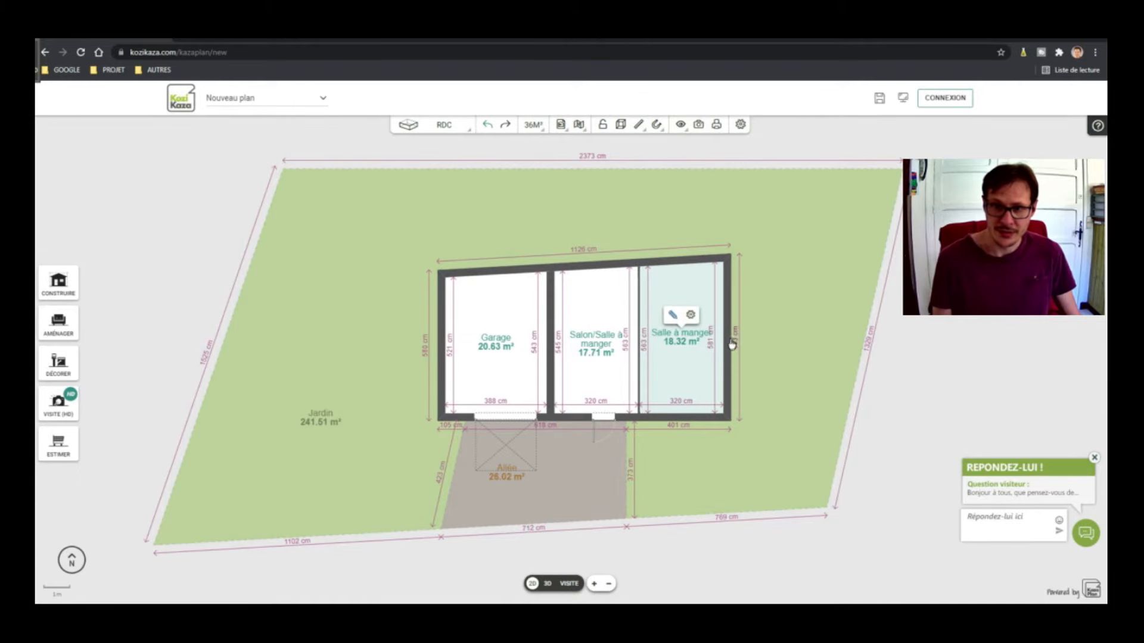
click(762, 356)
Change the room type of the Salle à manger beside the exterior side wall to Chambre in its properties.
click(694, 352)
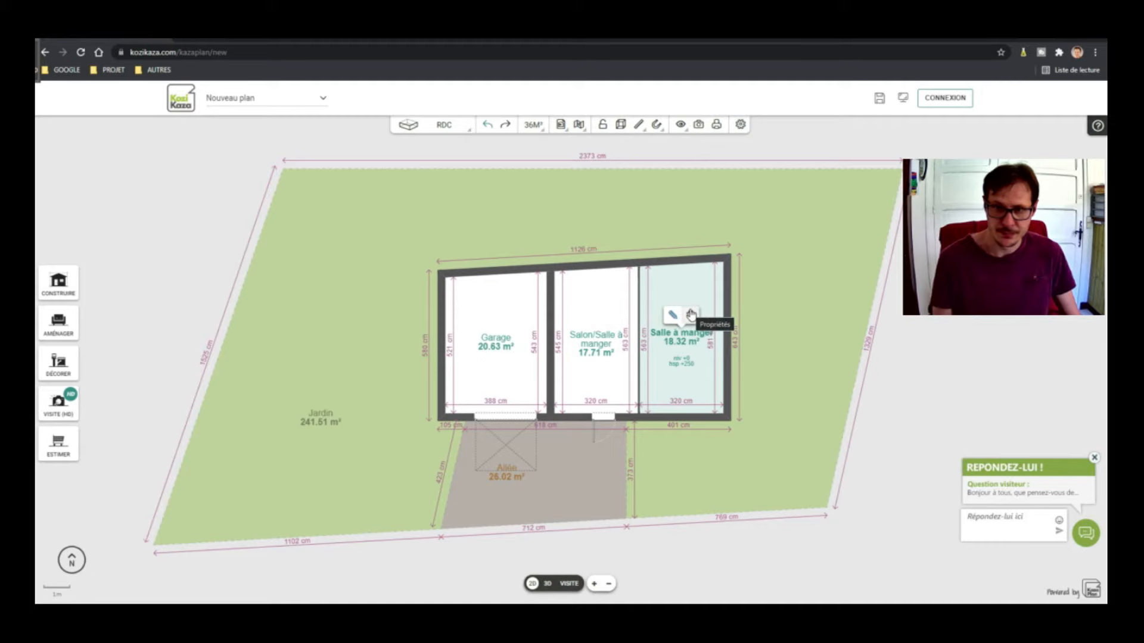
click(691, 315)
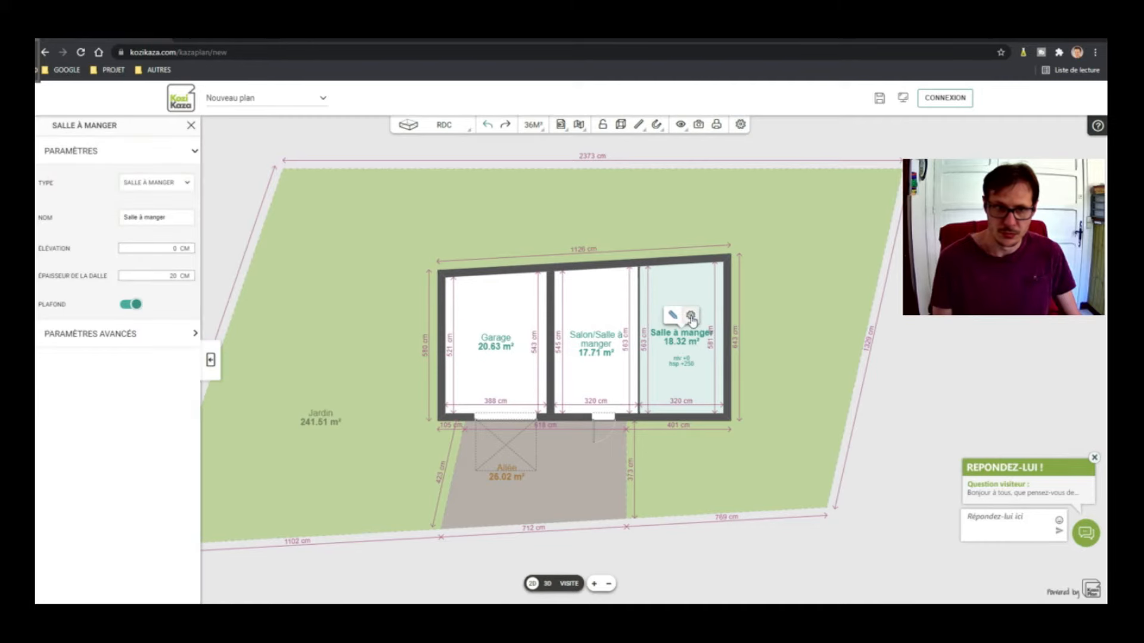
click(158, 184)
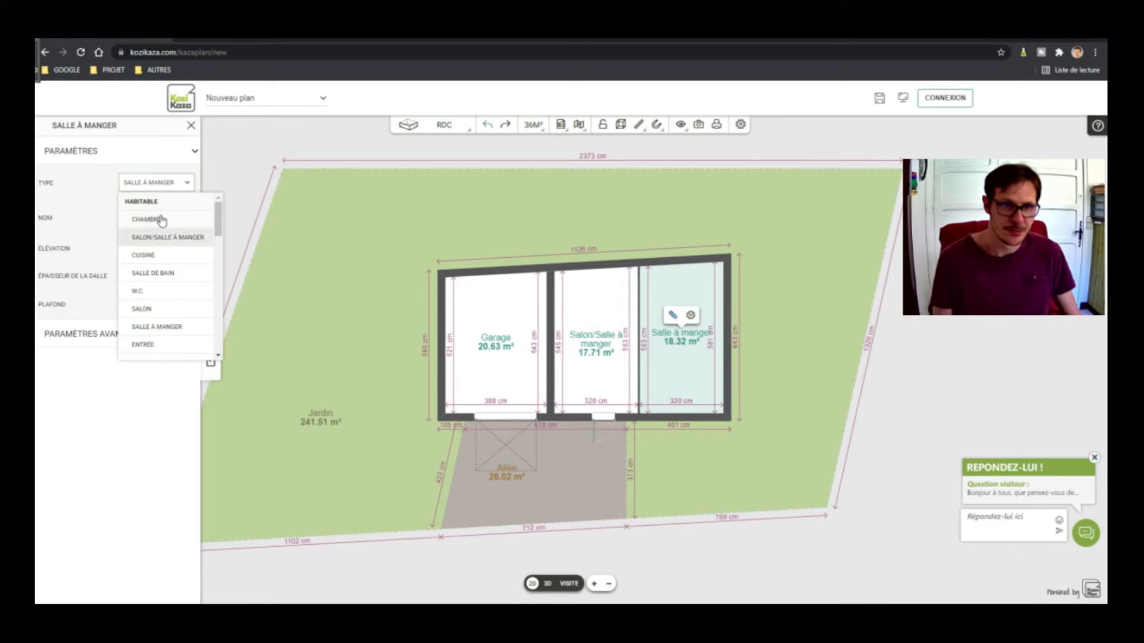
click(159, 219)
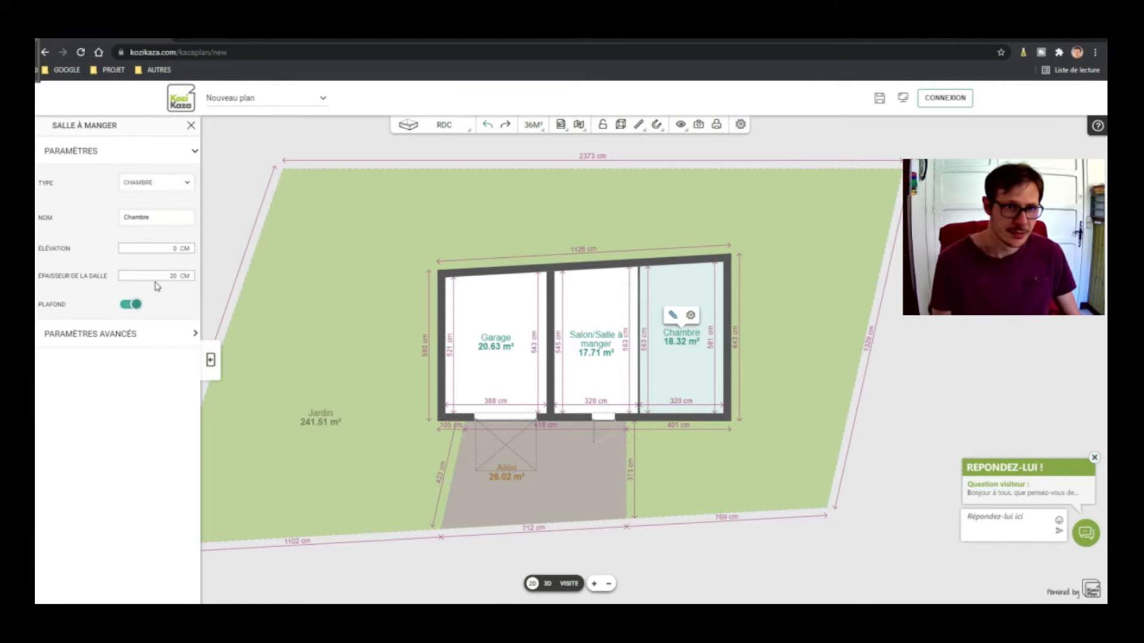
click(733, 226)
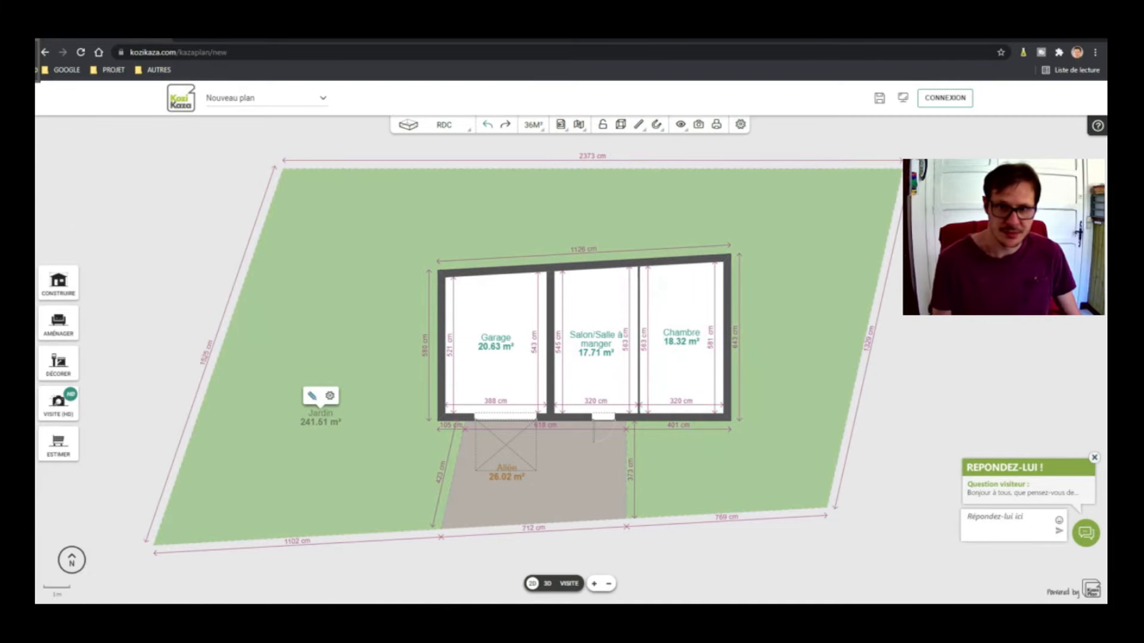
Show the house in 3D and reverse the garage door's opening direction so it opens into the garage.
click(548, 584)
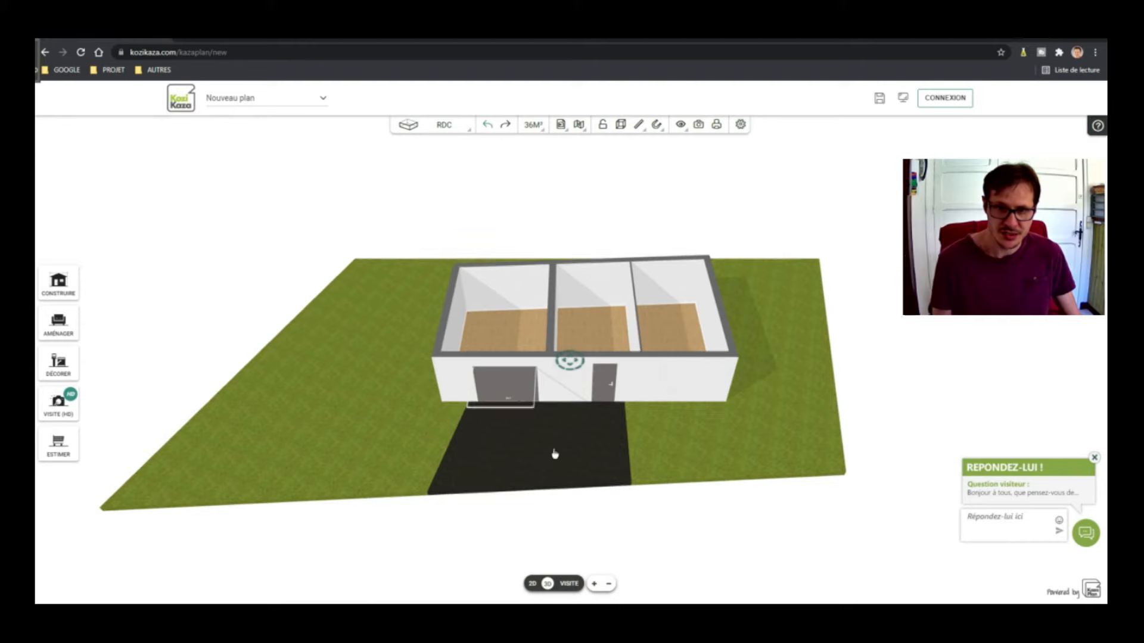
scroll(551, 454, up, 5)
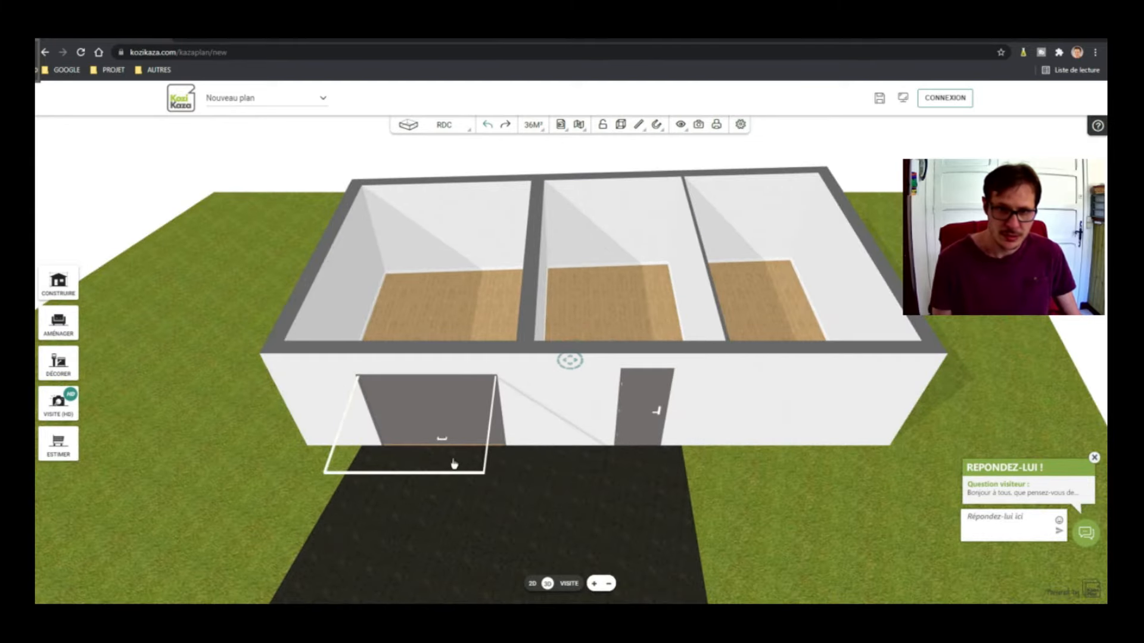
click(463, 411)
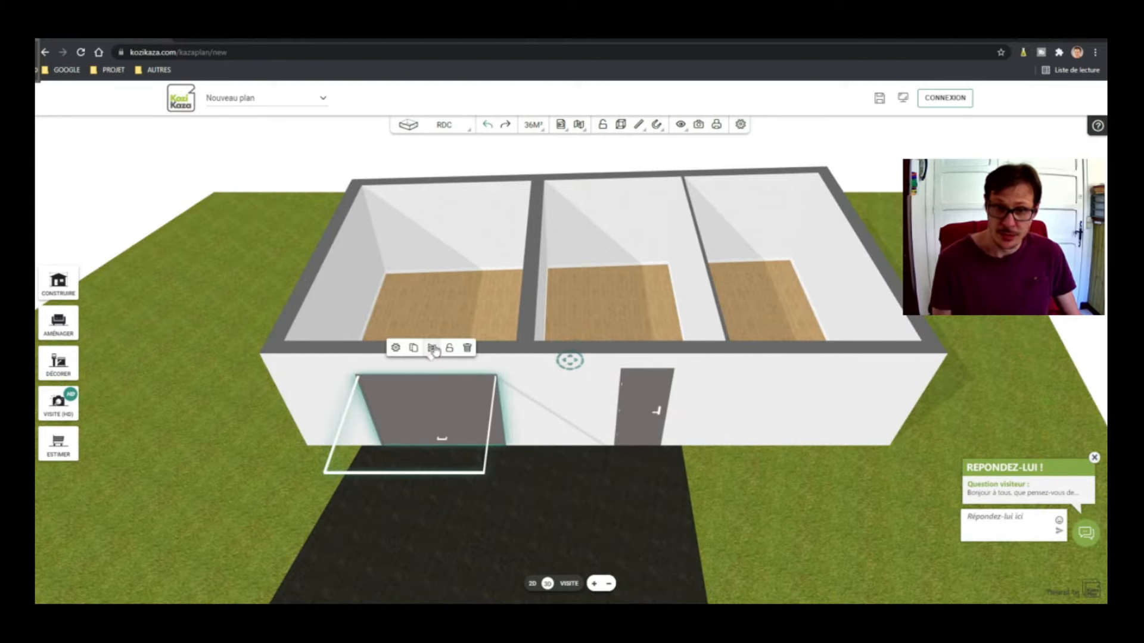
click(433, 332)
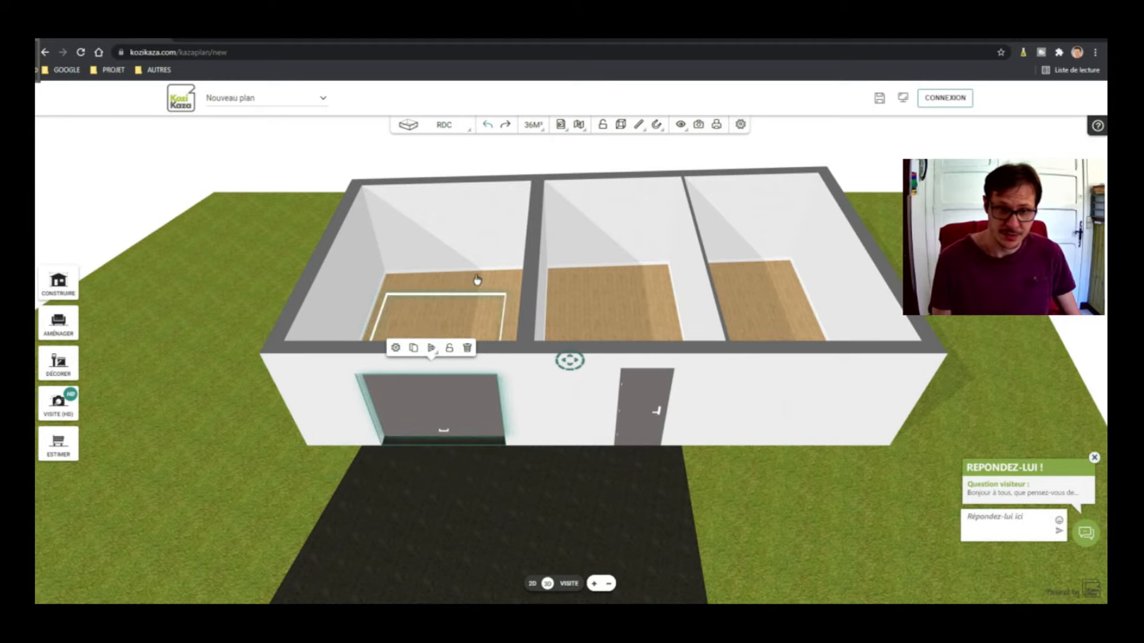
scroll(597, 372, down, 1)
scroll(683, 406, up, 5)
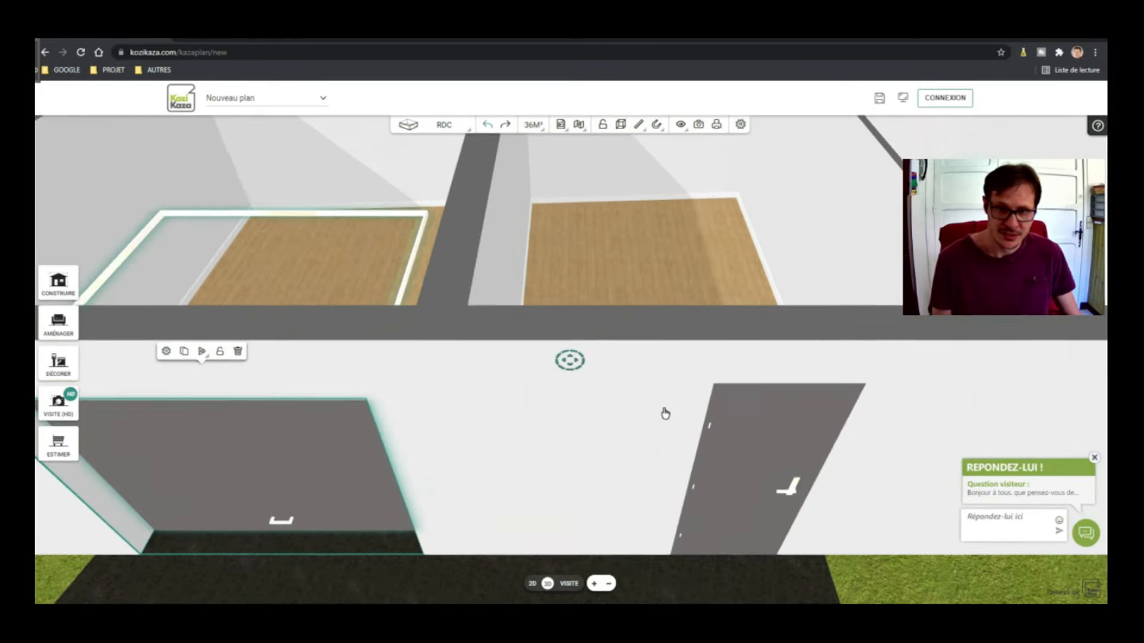
scroll(607, 400, down, 3)
Return to the 2D plan and reverse the entrance door so it opens into the Salon/Salle à manger.
click(691, 435)
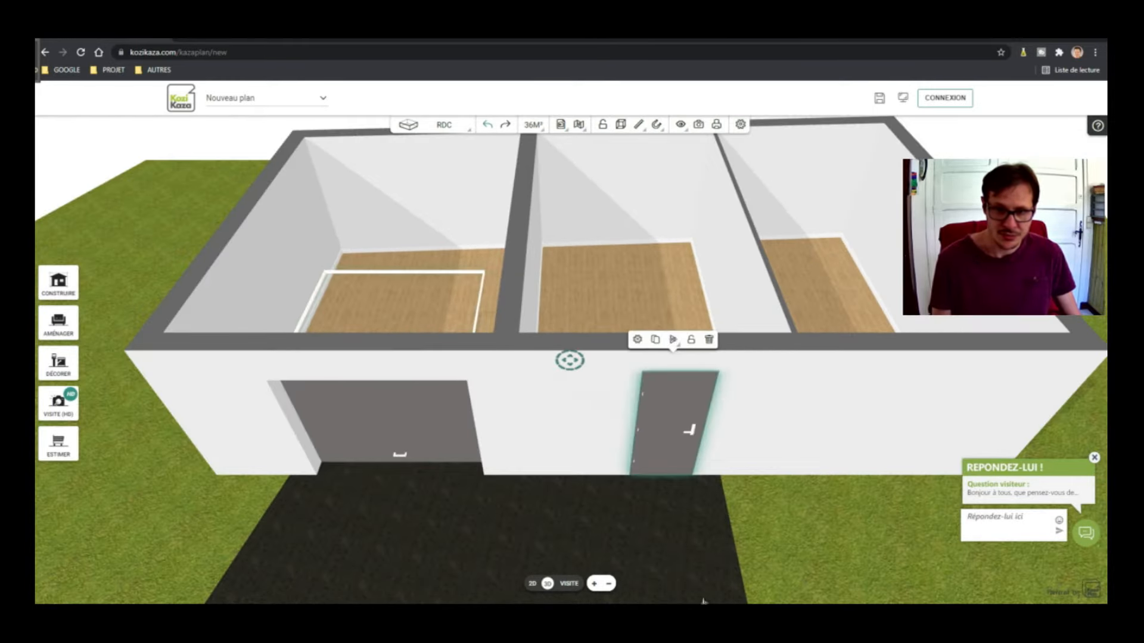
click(531, 583)
scroll(608, 441, down, 1)
click(650, 515)
mouse_move(639, 452)
click(639, 429)
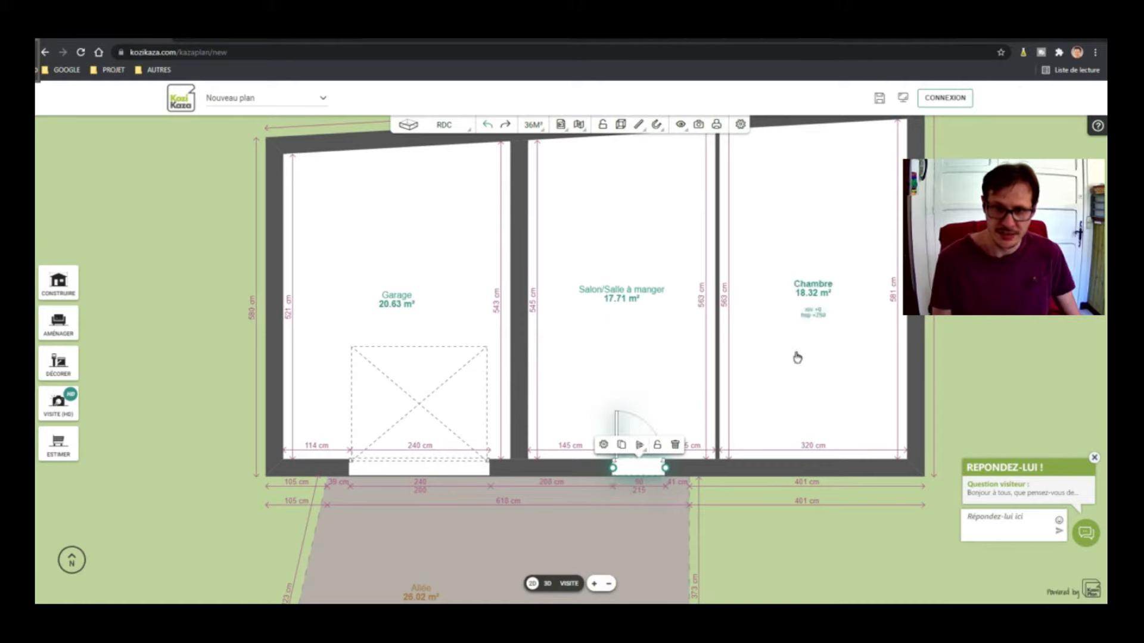
click(796, 358)
click(647, 426)
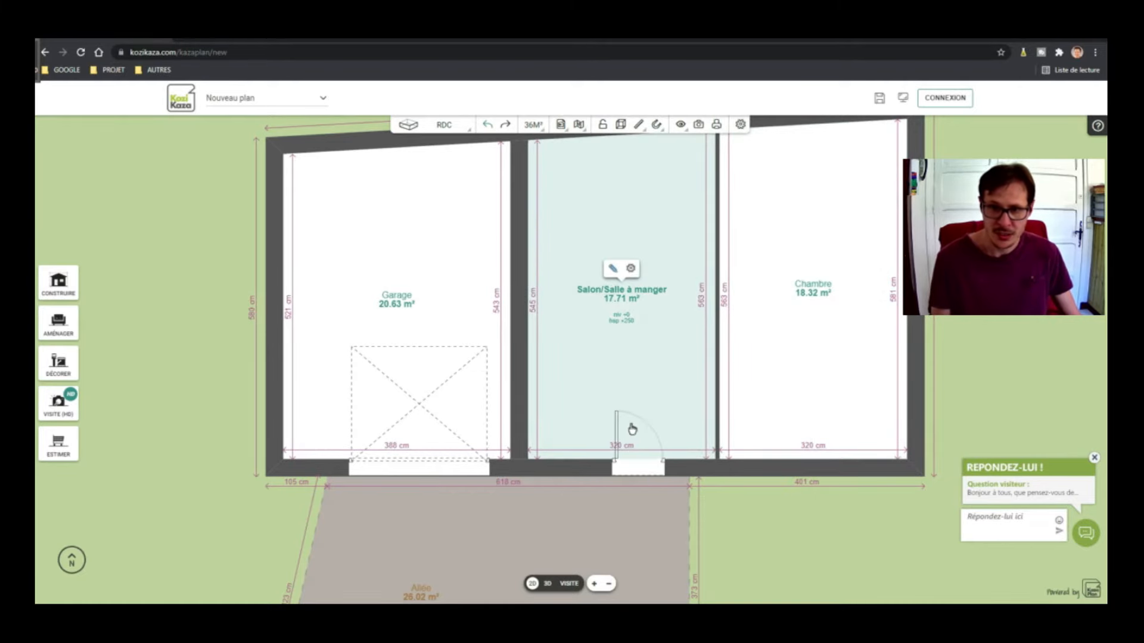
Mirror the entrance door so its hinges are on the Chambre side while it still opens into the Salon/Salle à manger.
click(633, 469)
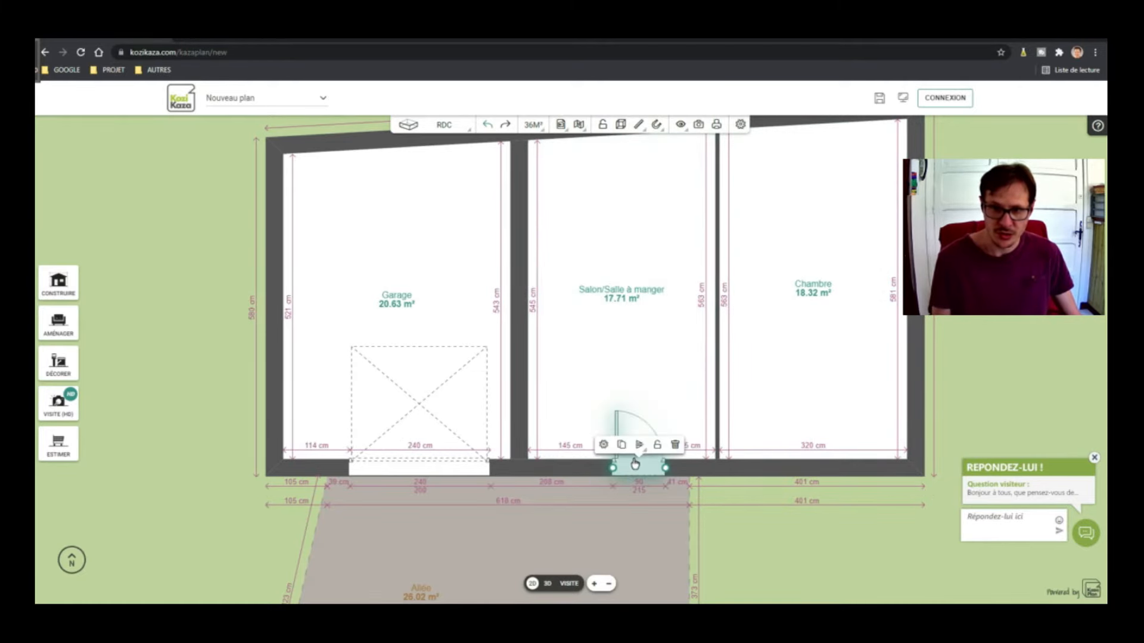
click(640, 447)
click(640, 415)
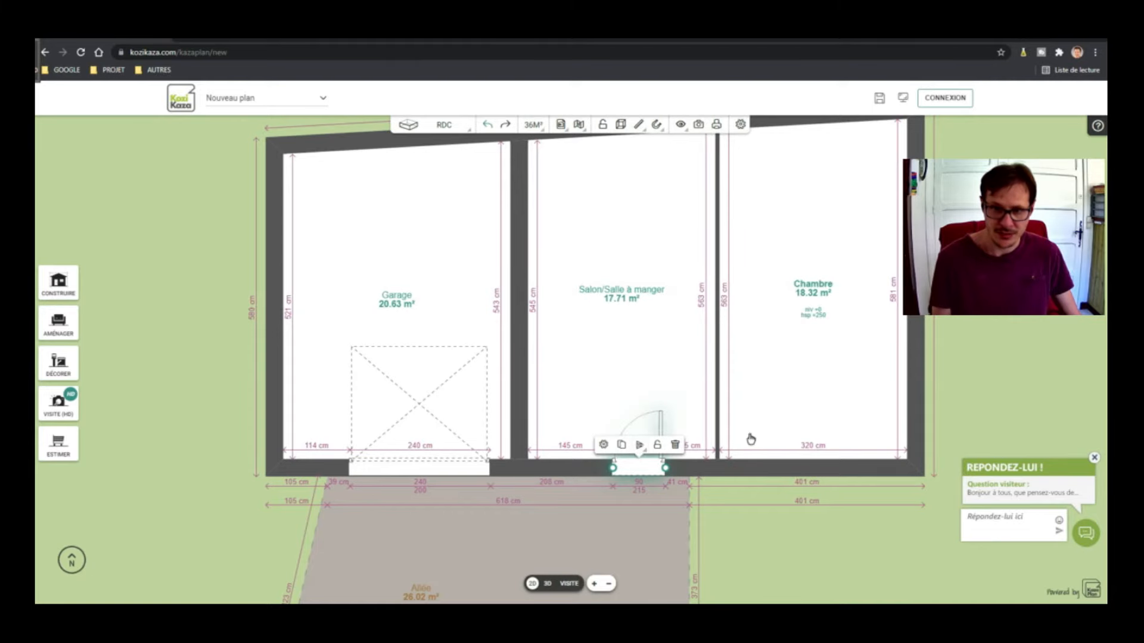
click(752, 420)
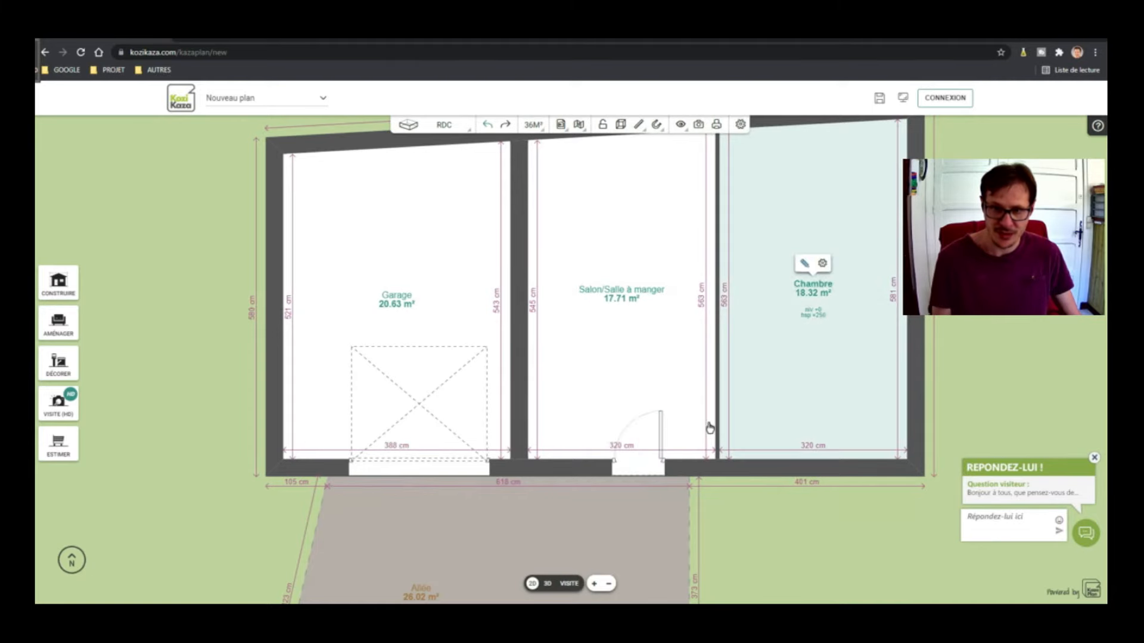
Move the entrance door along the front wall to about 60 cm from the garage partition and switch its hinges to the garage side.
click(658, 436)
click(646, 471)
drag(644, 476, 591, 450)
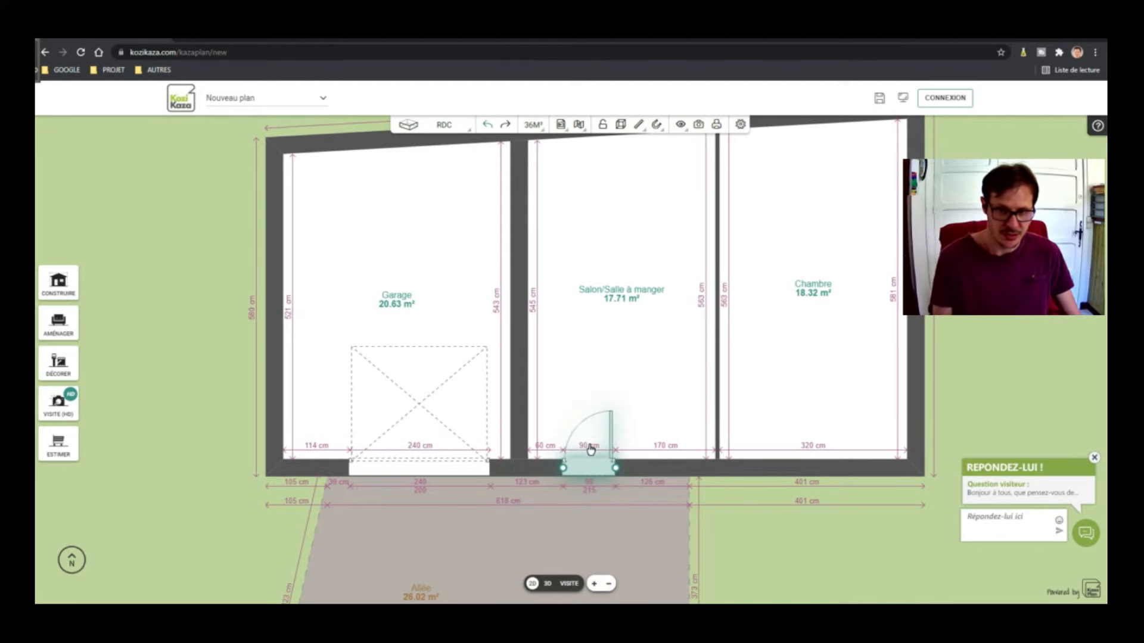
click(591, 450)
click(589, 446)
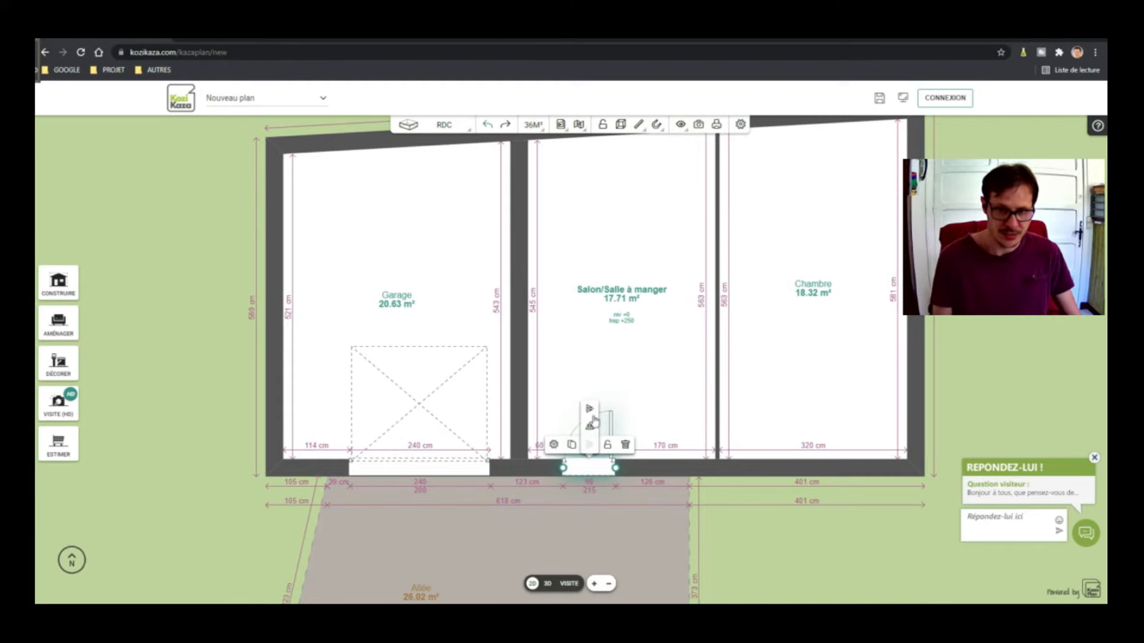
click(589, 411)
click(610, 524)
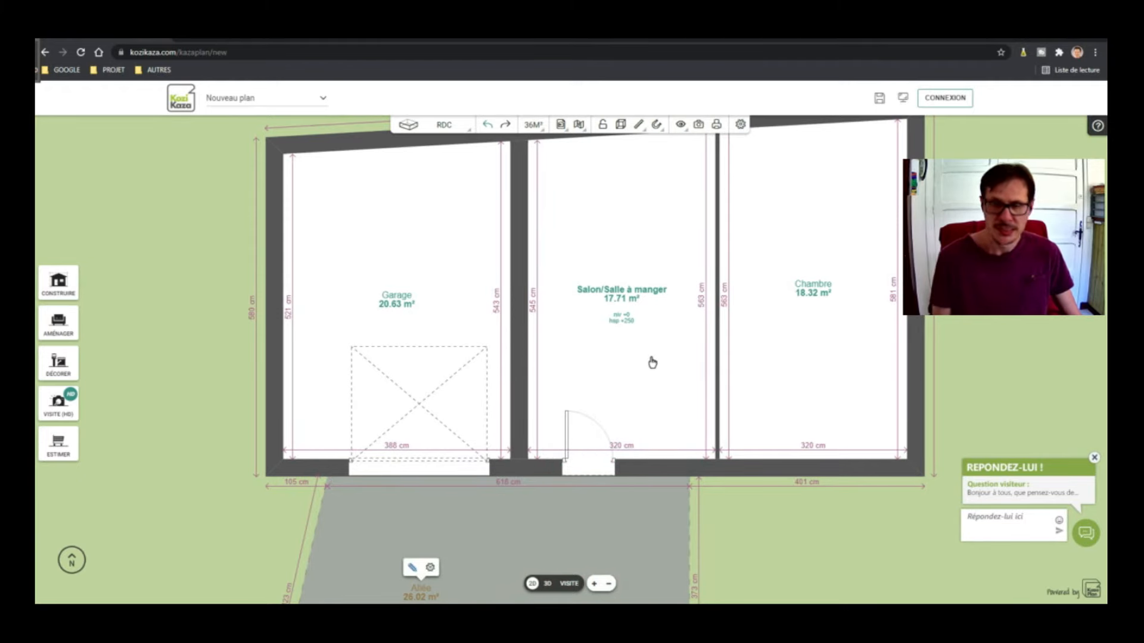
Place a simple interior door near the rear end of the partition between Salon/Salle à manger and Chambre, opening into the Chambre.
scroll(568, 489, down, 1)
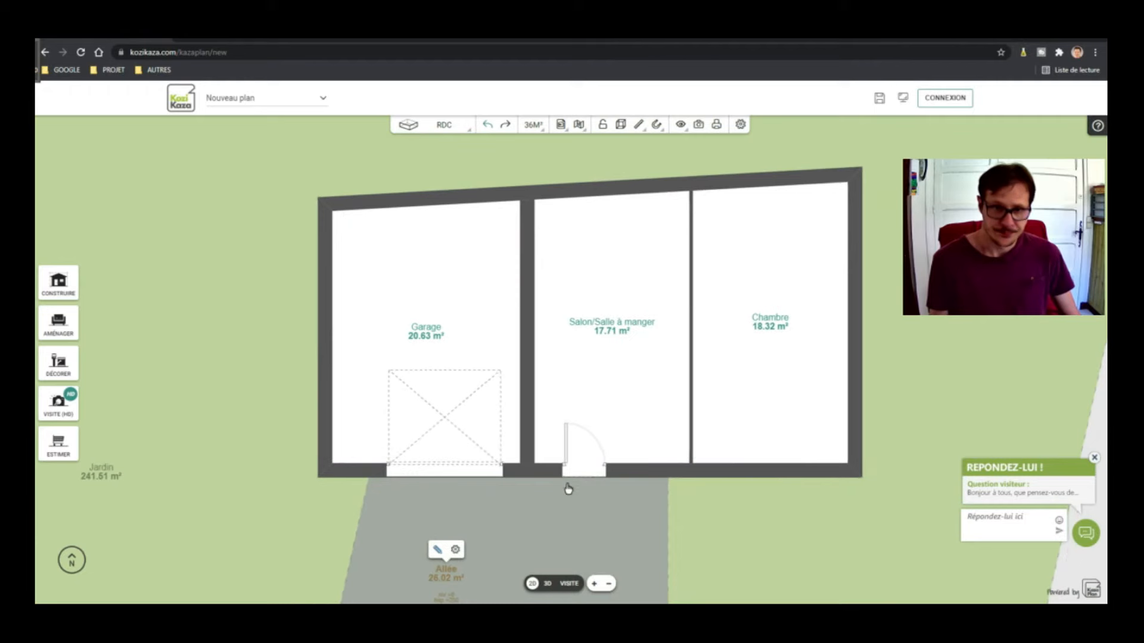
click(76, 296)
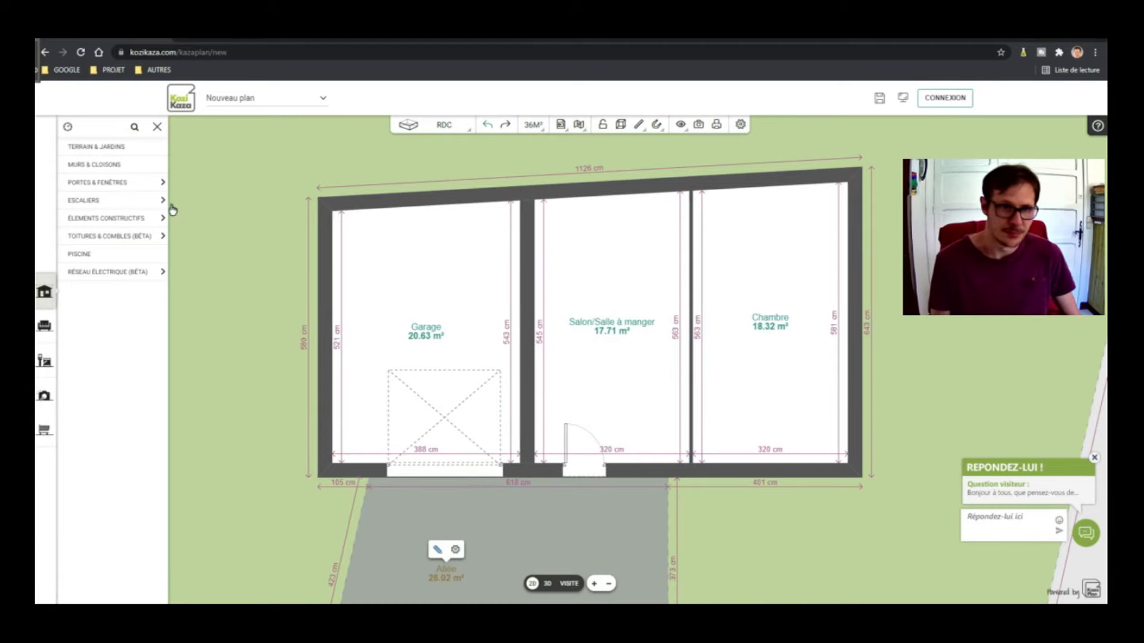
click(119, 183)
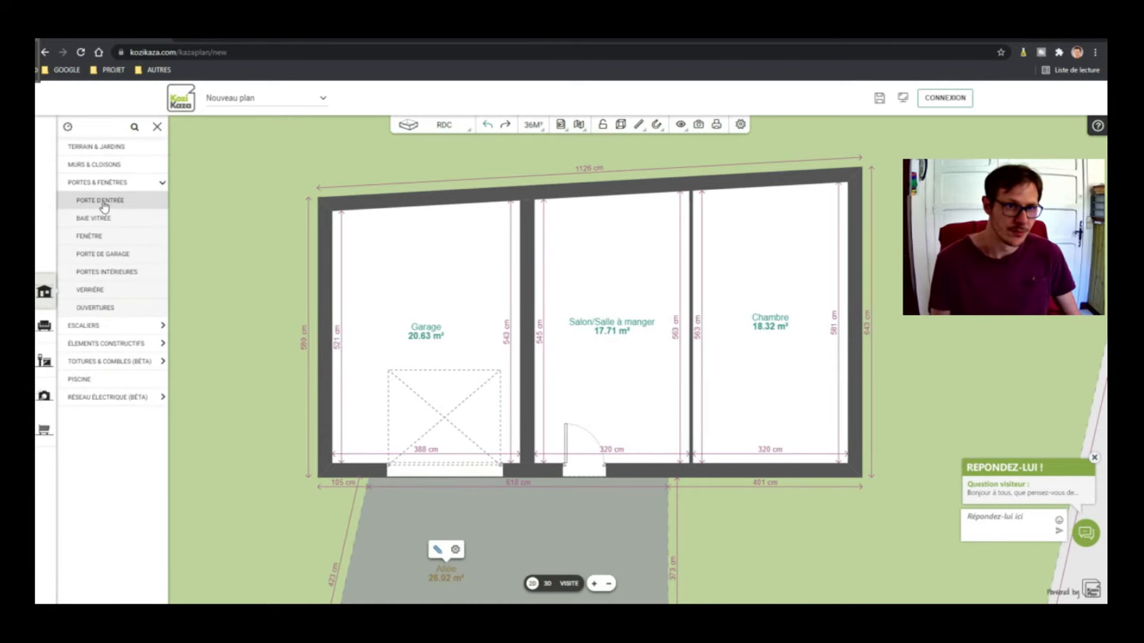
click(104, 271)
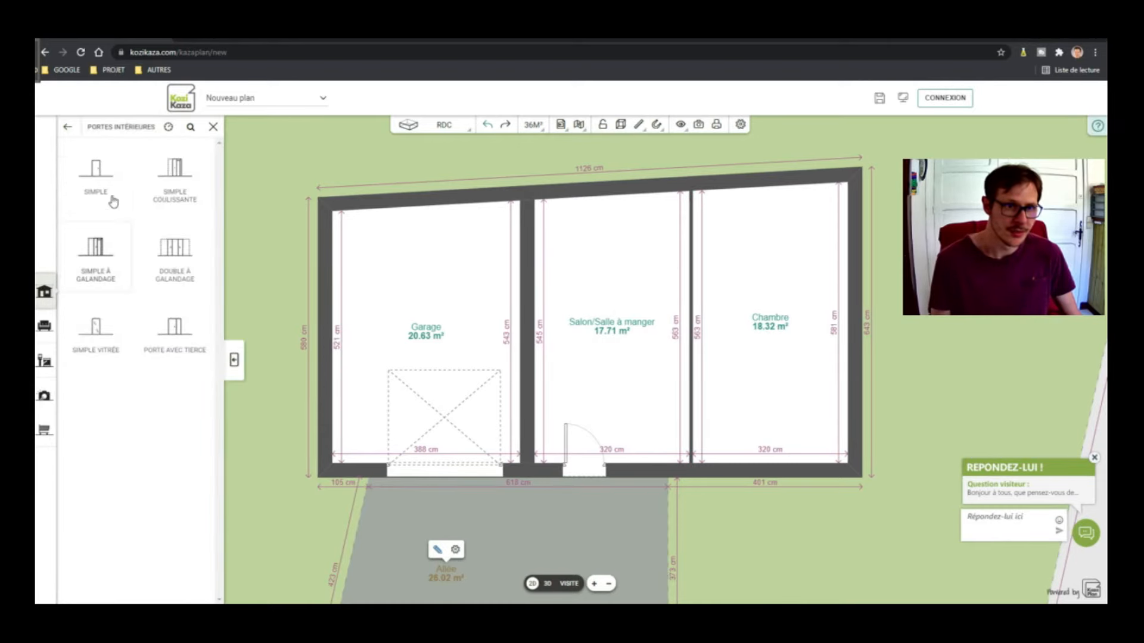
drag(99, 174, 692, 238)
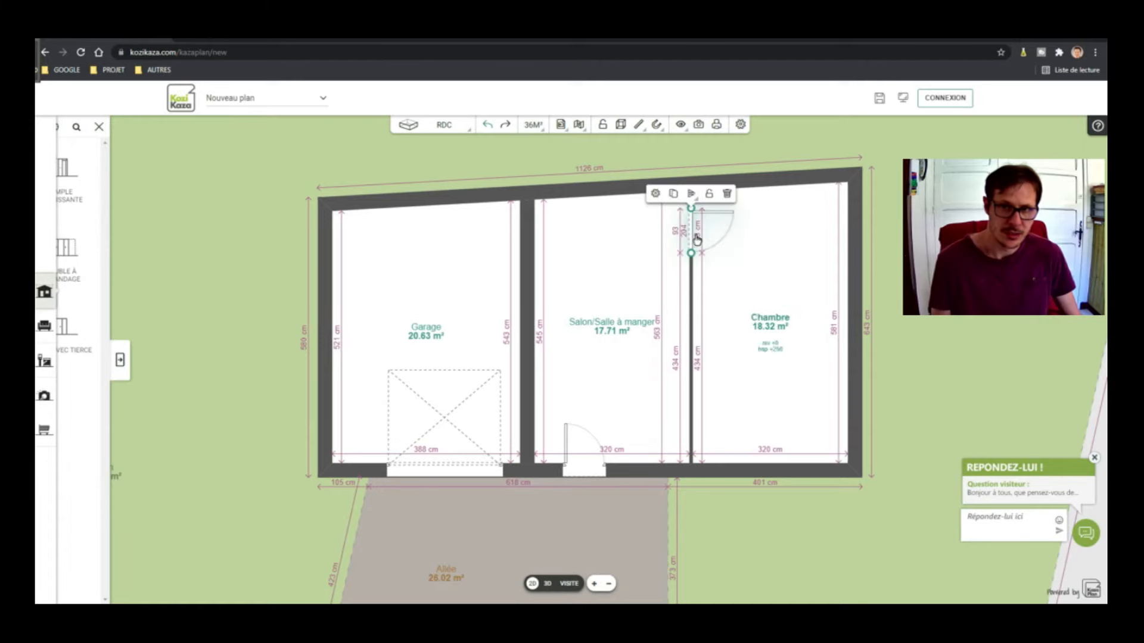
click(750, 287)
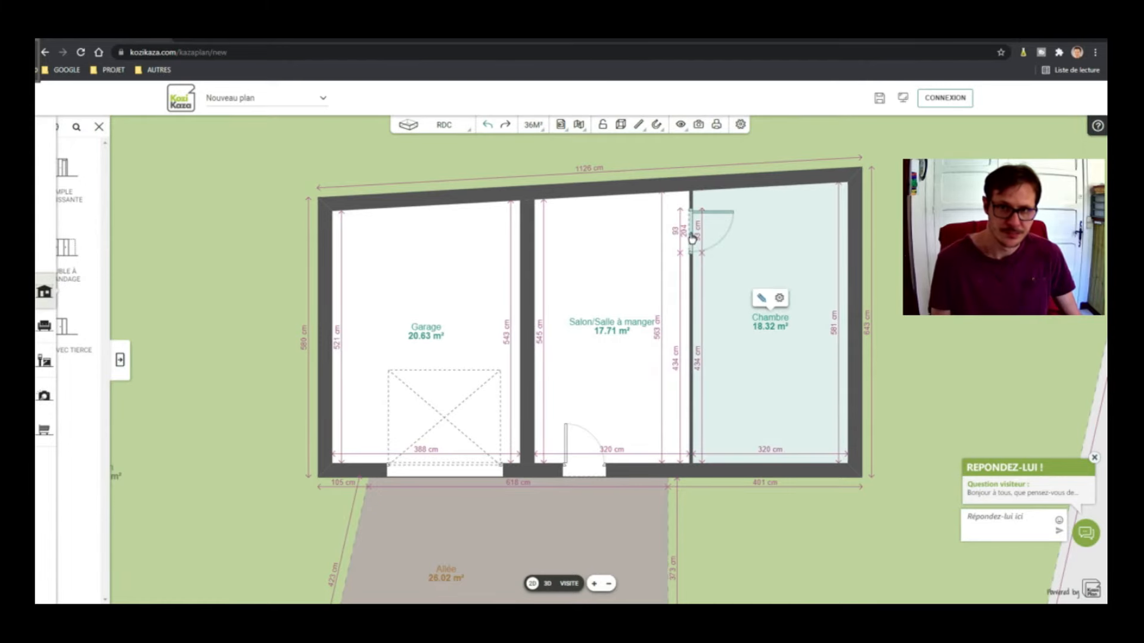
click(690, 239)
mouse_move(690, 239)
mouse_down()
mouse_move(634, 236)
mouse_move(691, 197)
mouse_move(837, 205)
mouse_move(856, 268)
mouse_move(672, 201)
mouse_move(612, 194)
mouse_move(689, 205)
mouse_move(699, 241)
mouse_up()
click(721, 285)
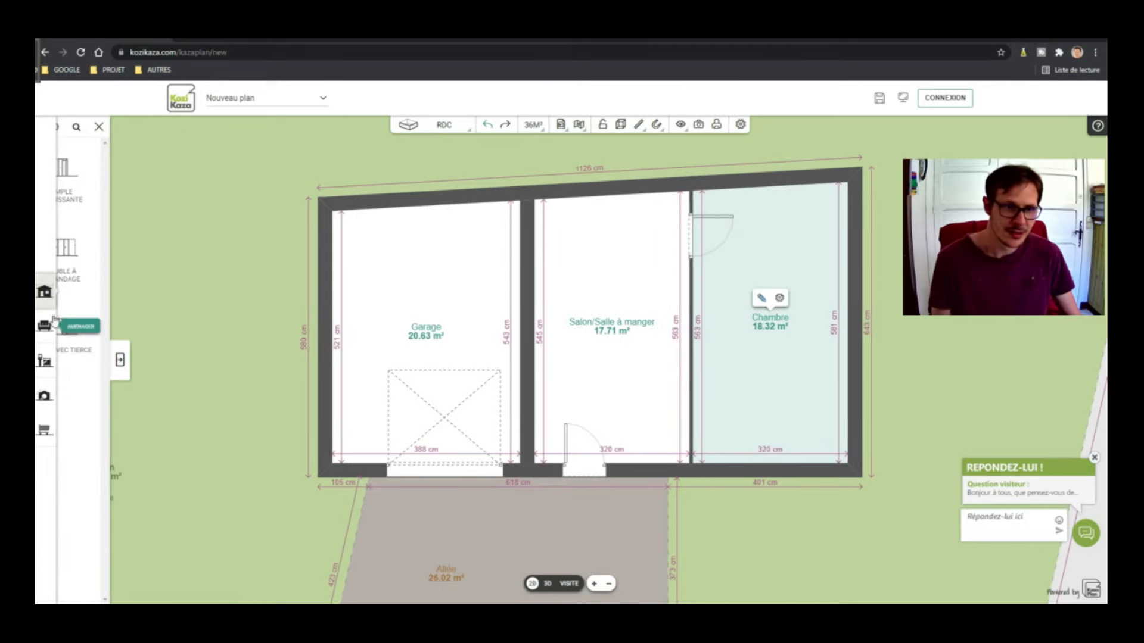
Place a sliding window (Fenêtre coulissante) in the rear exterior wall of the Salon/Salle à manger.
click(47, 296)
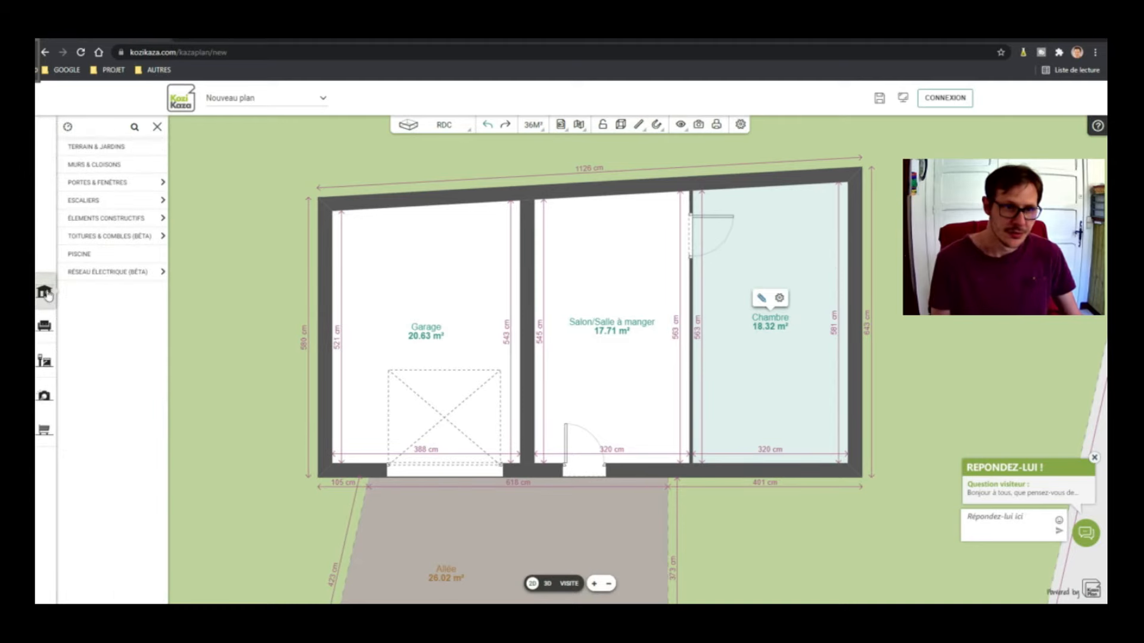
click(119, 185)
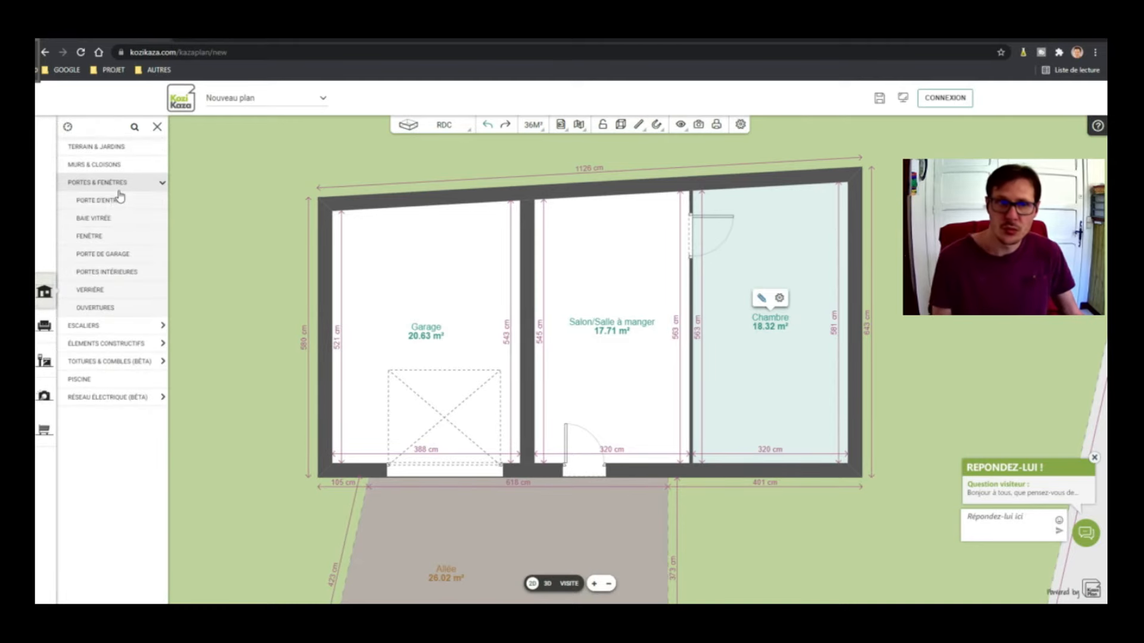
click(113, 243)
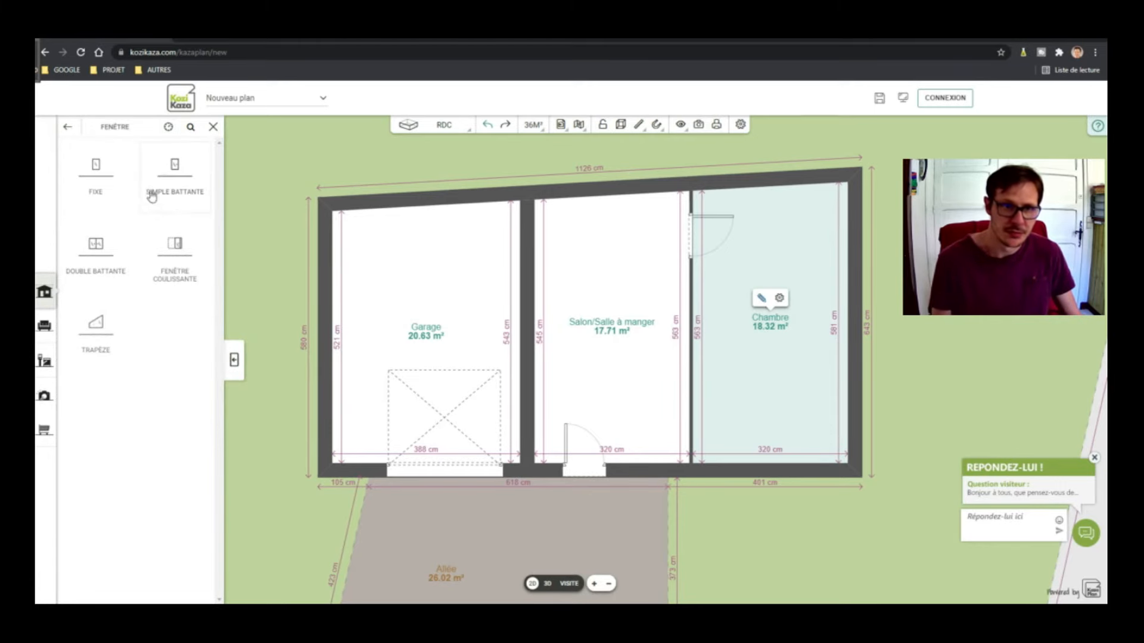
drag(175, 250, 620, 201)
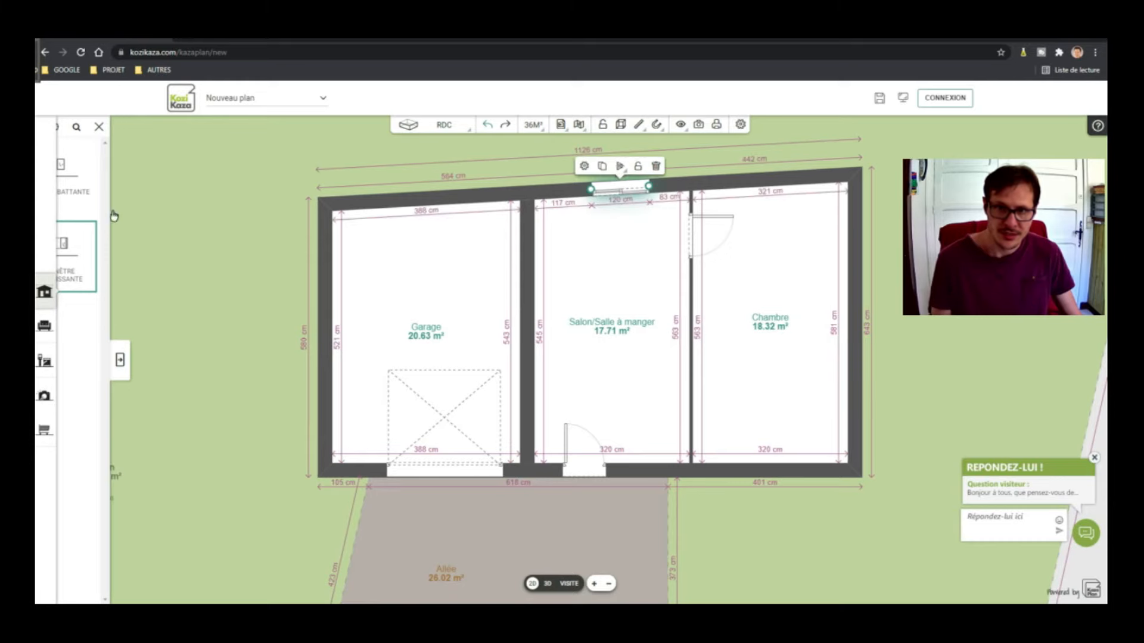
Place a fixed window in the Chambre's exterior side wall and a trapezoid window in the garage's exterior side wall.
click(120, 363)
drag(101, 172, 853, 287)
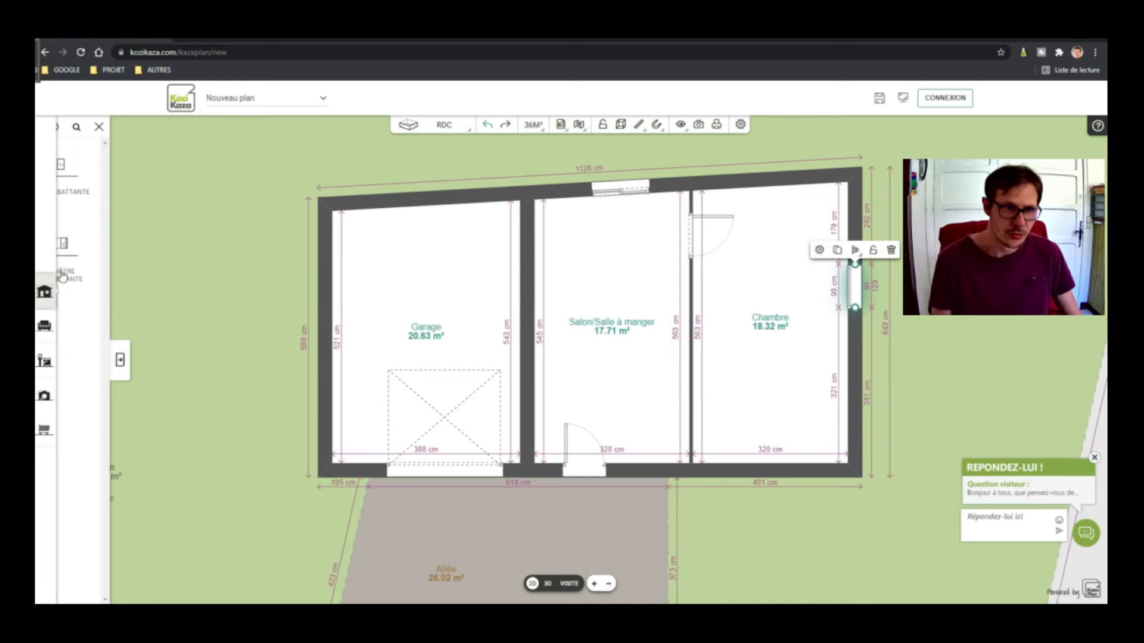
click(119, 360)
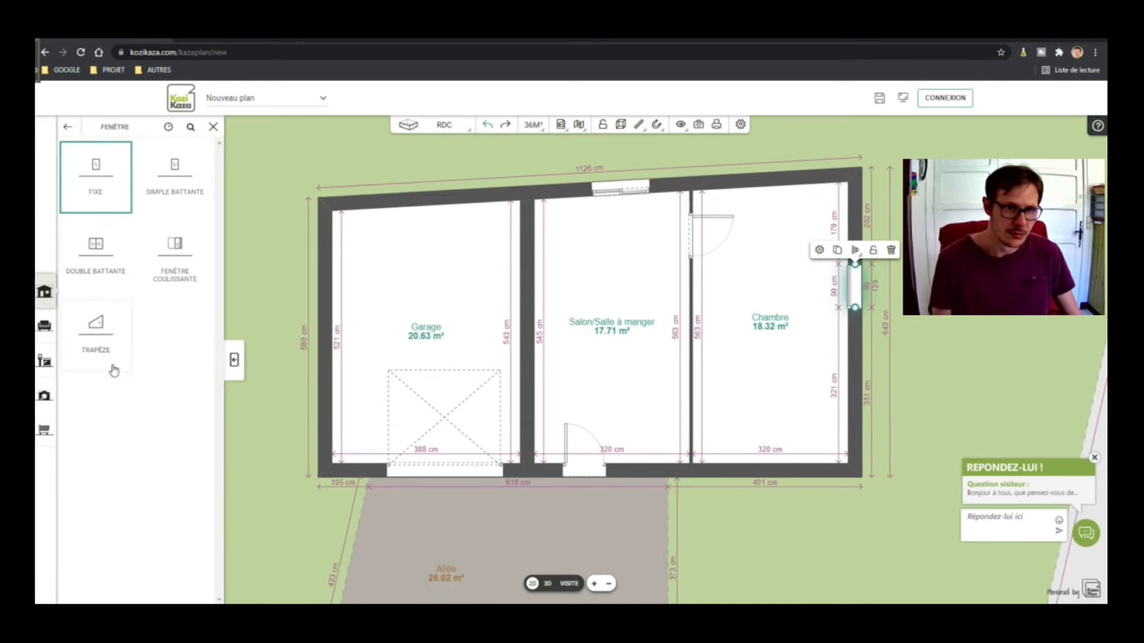
drag(101, 328, 333, 307)
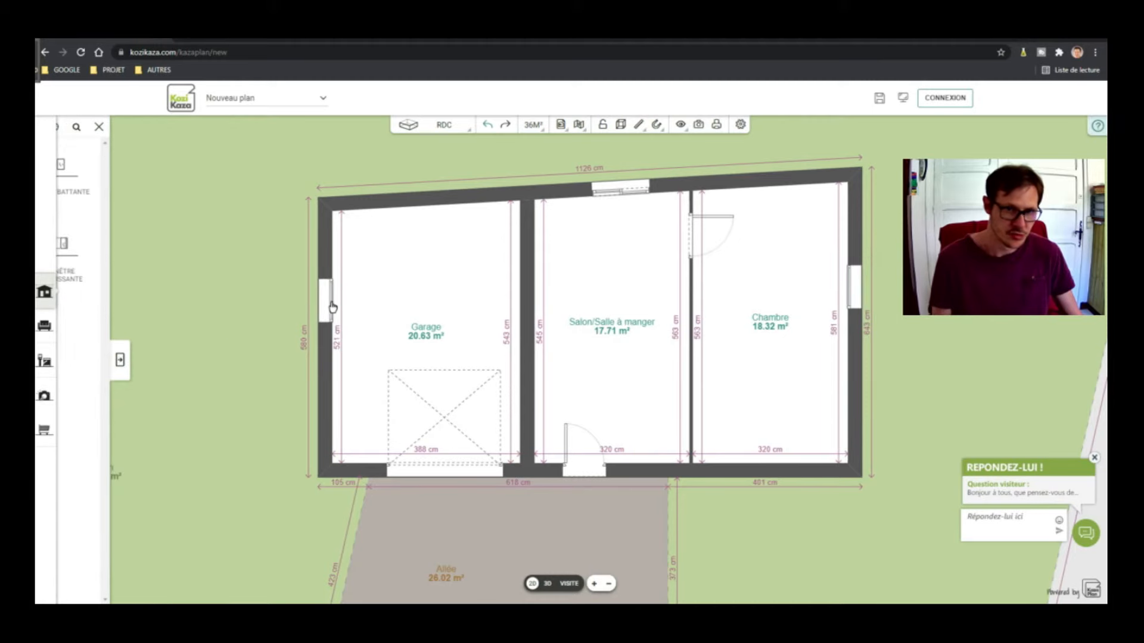
click(329, 307)
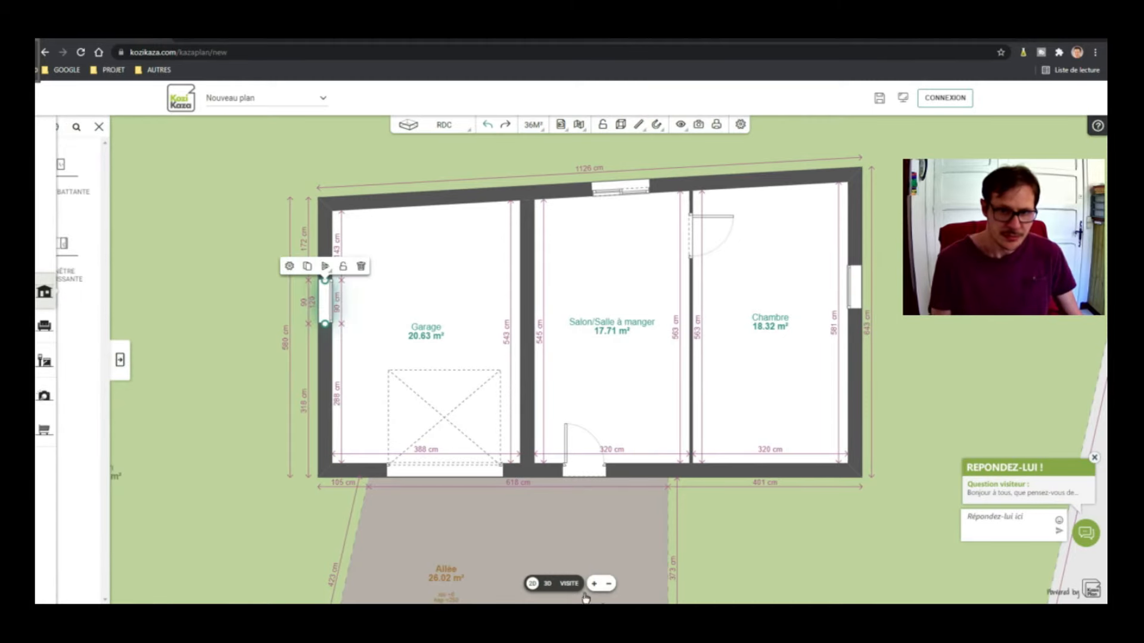
Show the house in 3D and set the width of the garage's trapezoid window to 100 cm.
click(547, 585)
drag(334, 448, 537, 431)
click(539, 433)
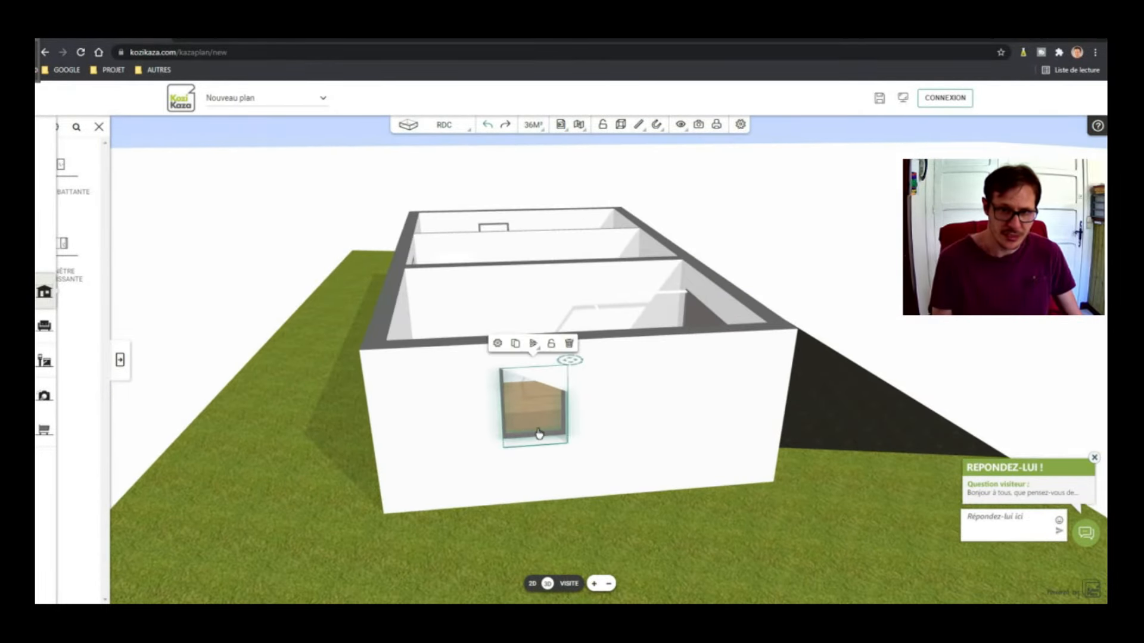
click(498, 343)
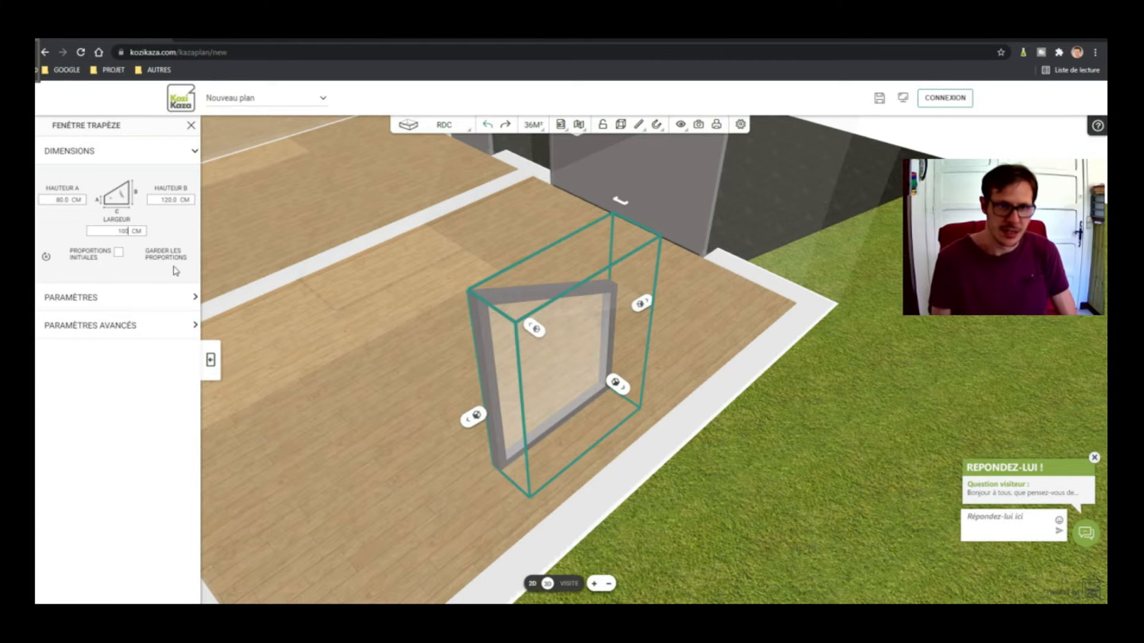
text(100)
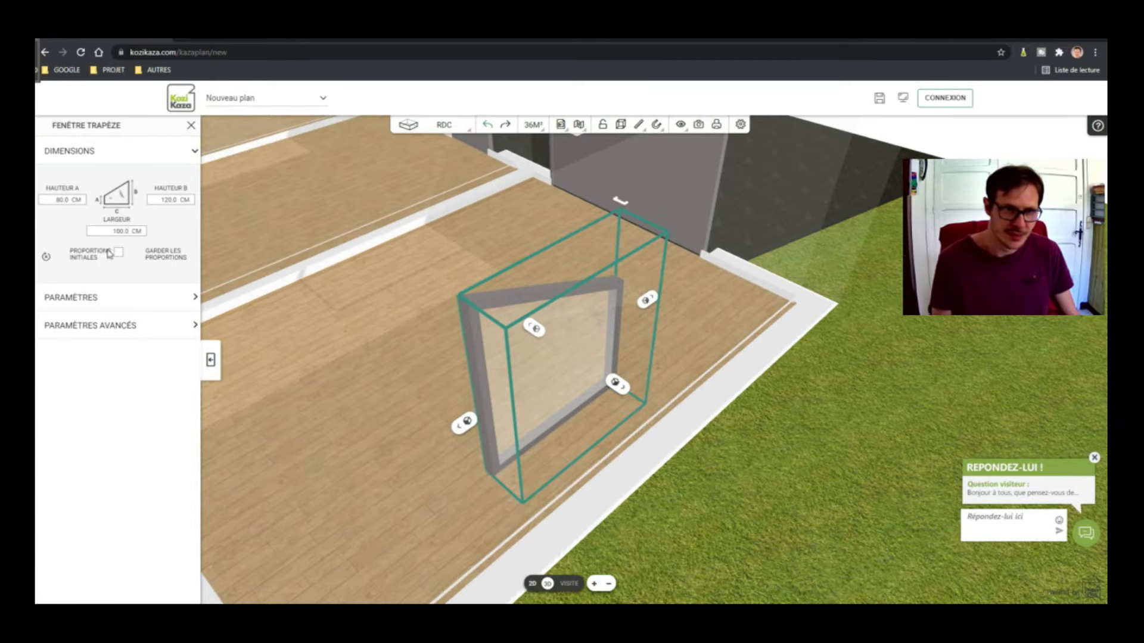
click(816, 361)
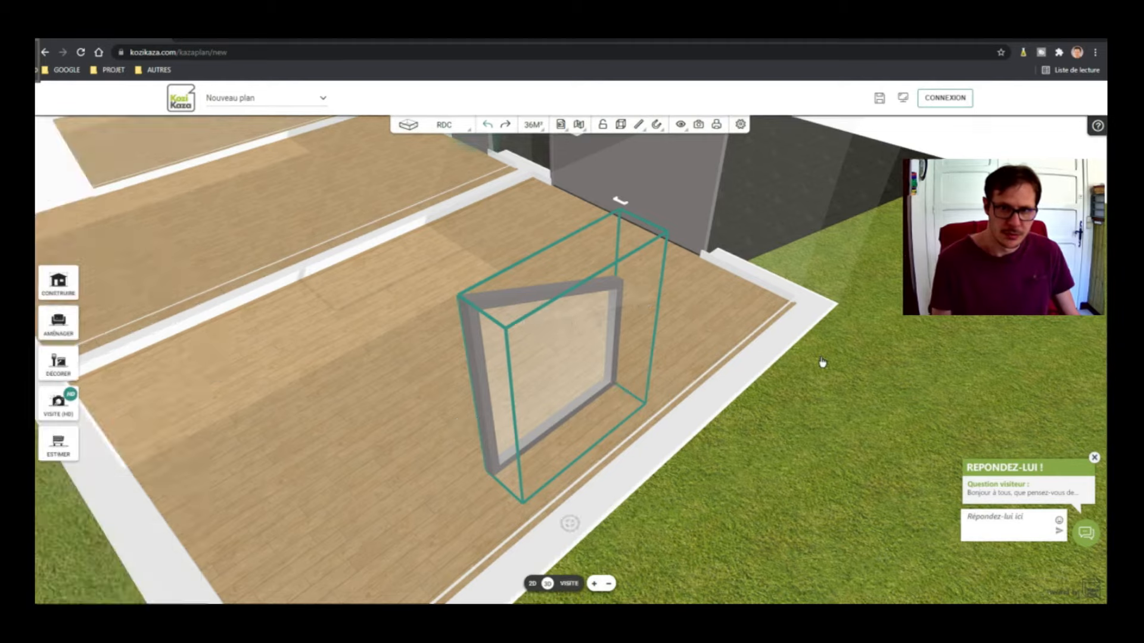
drag(422, 436, 878, 400)
drag(229, 382, 908, 449)
drag(427, 398, 472, 544)
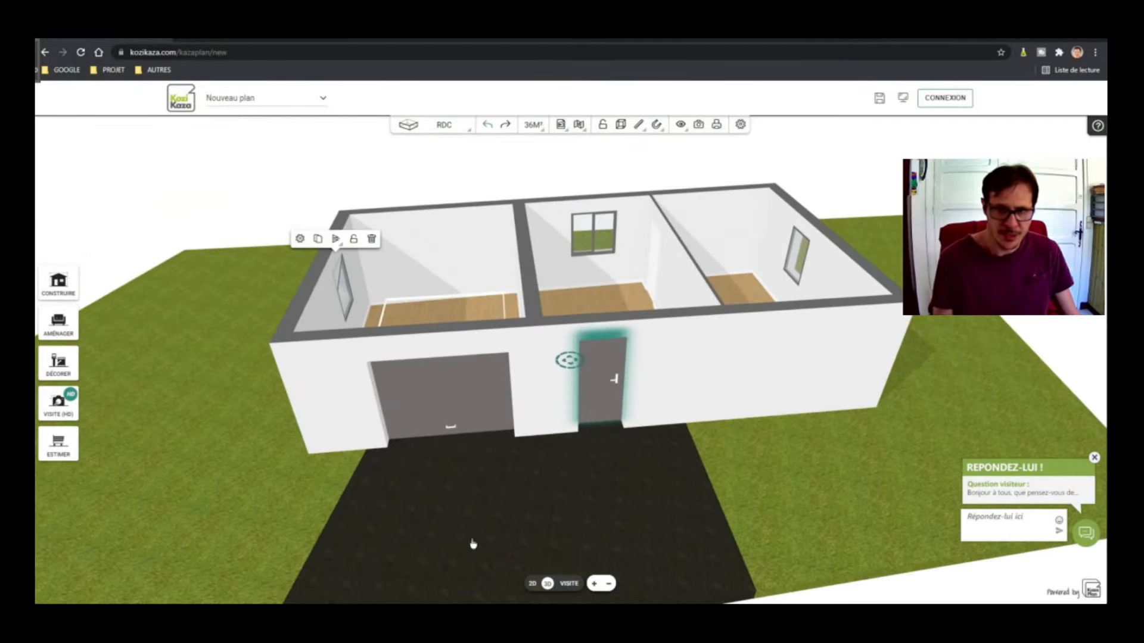
Return to the 2D plan and place a Berline car from the exterior vehicles inside the garage, facing the rear wall.
click(532, 585)
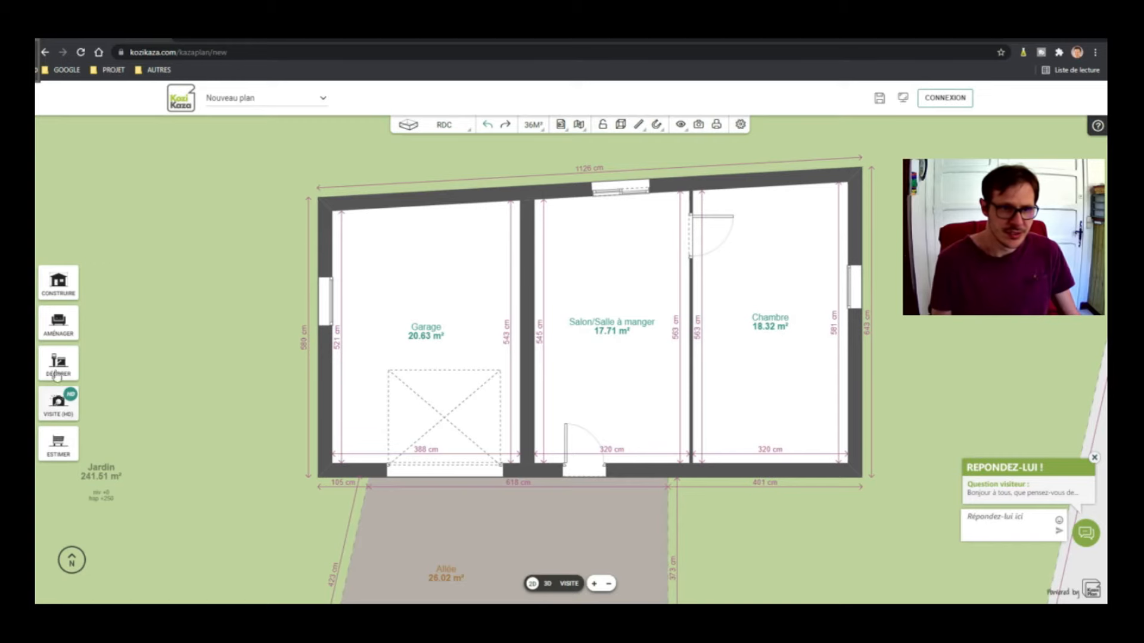
click(59, 298)
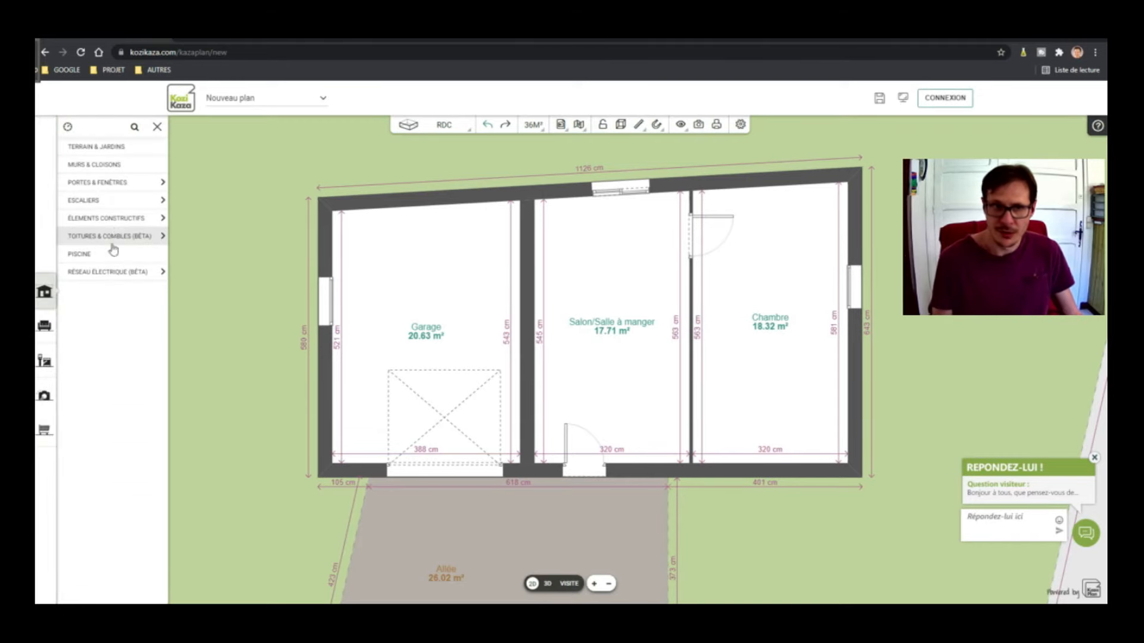
click(45, 327)
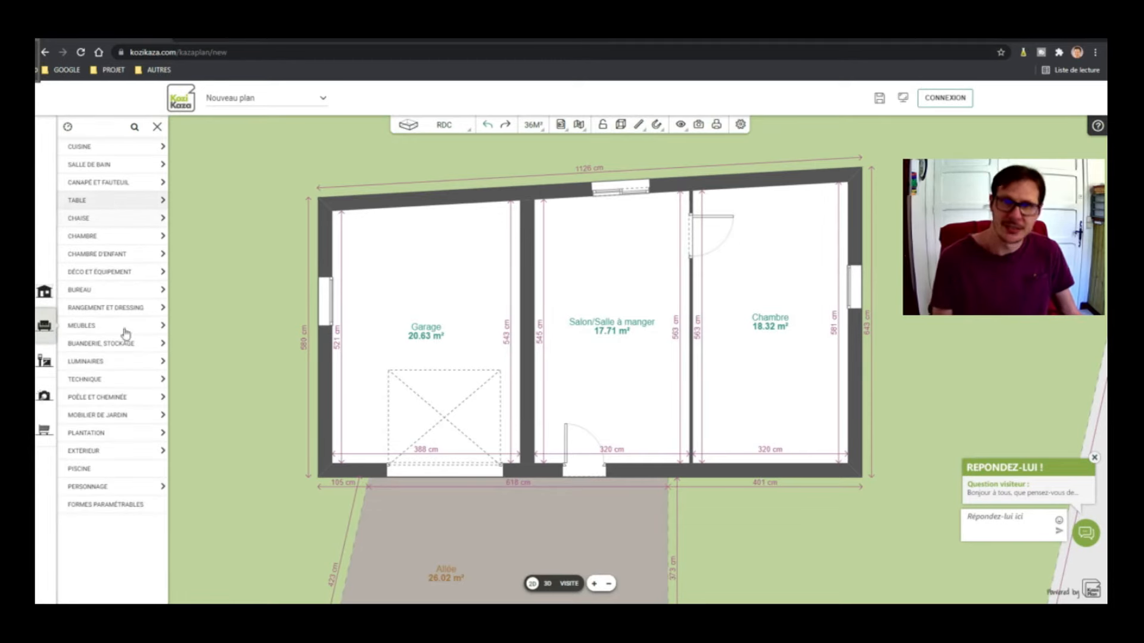
click(112, 454)
scroll(122, 501, down, 2)
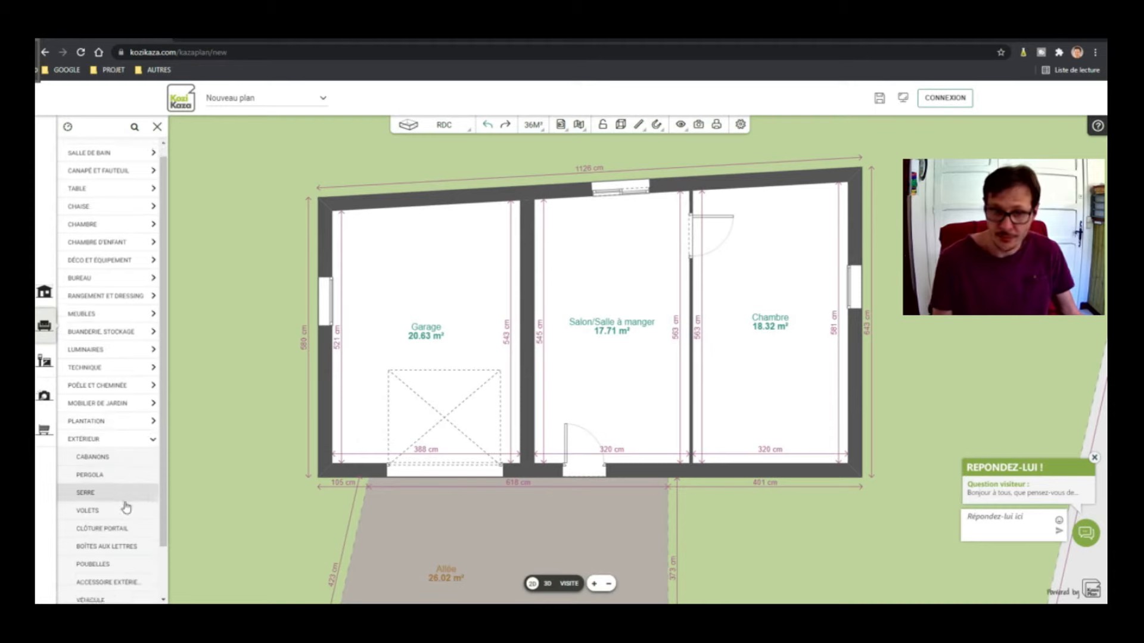
click(109, 547)
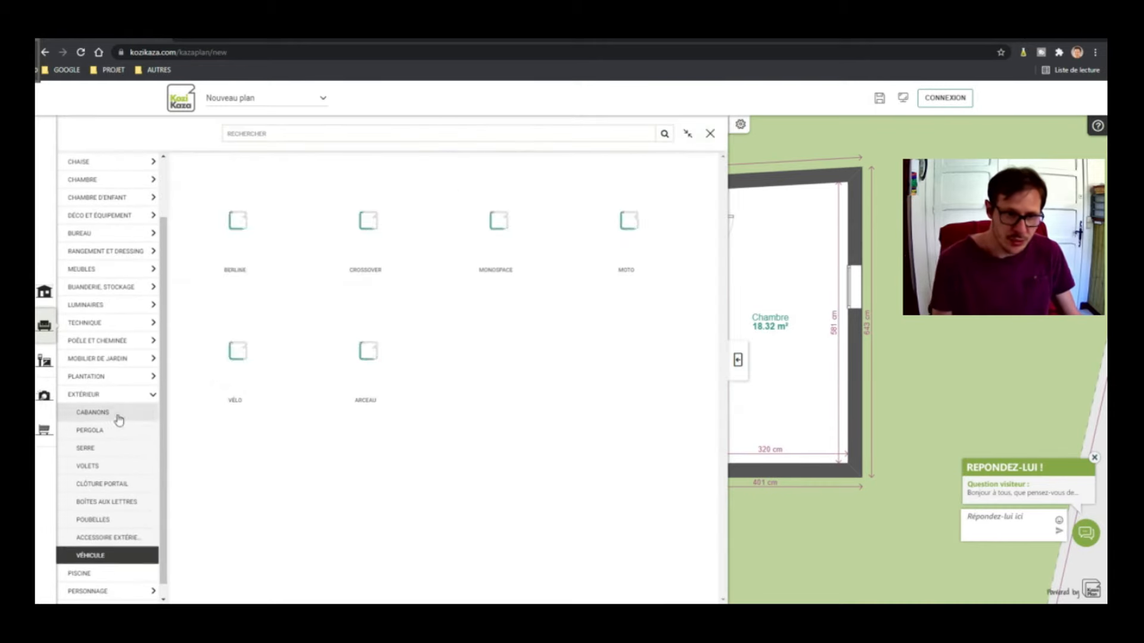
drag(262, 224, 452, 316)
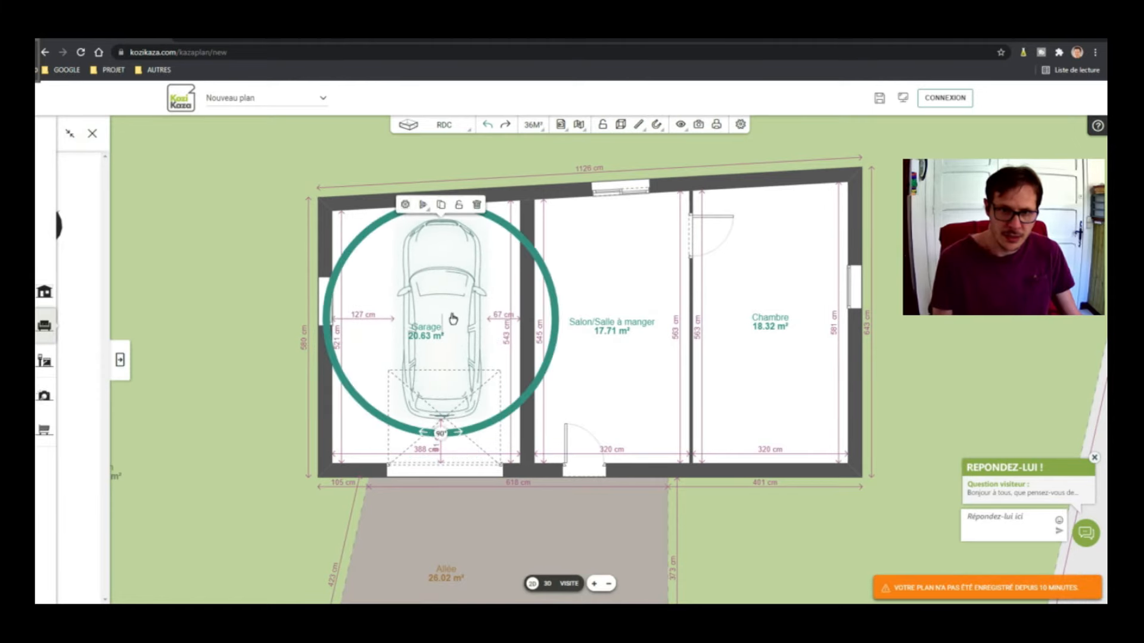
click(222, 258)
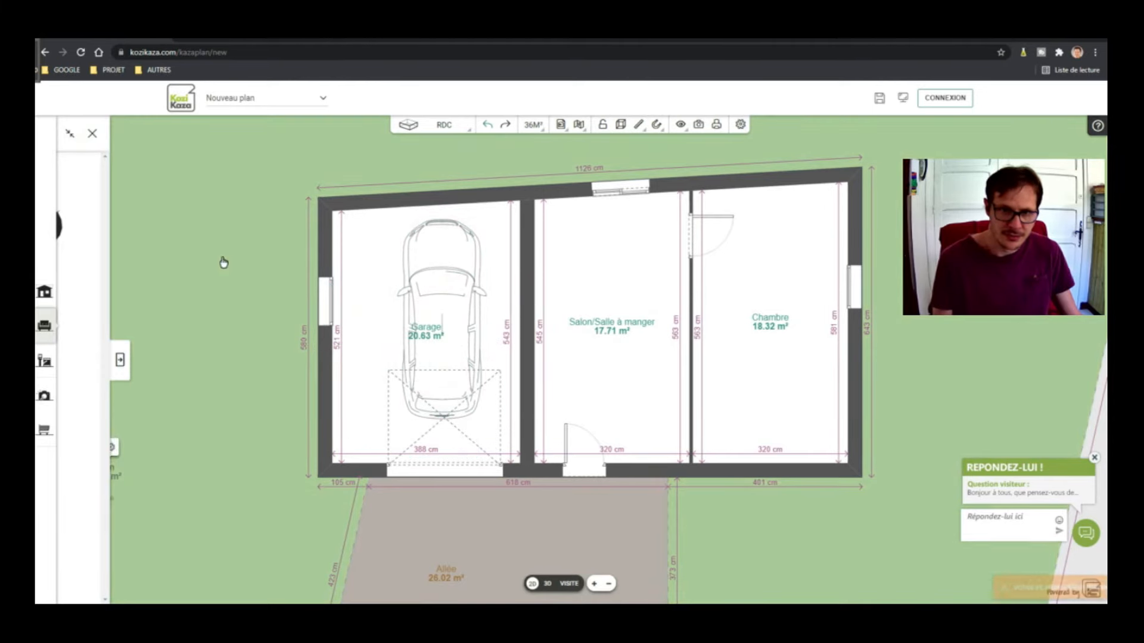
Examine the car parked in the garage in 3D and return to the 2D plan.
click(549, 585)
click(479, 424)
drag(278, 499, 420, 470)
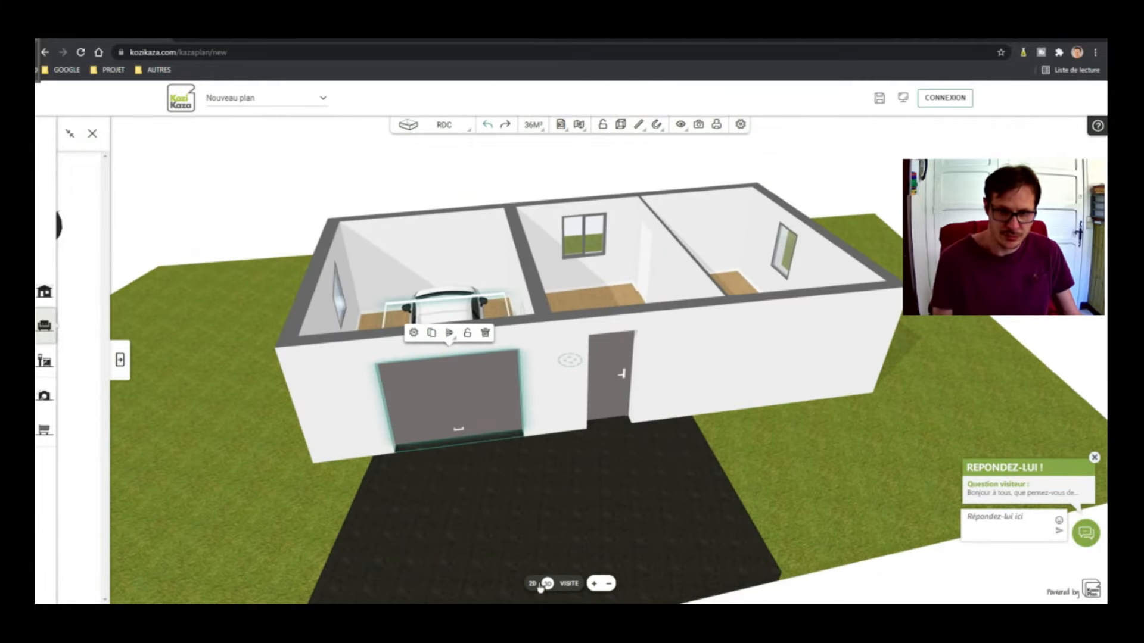
click(535, 585)
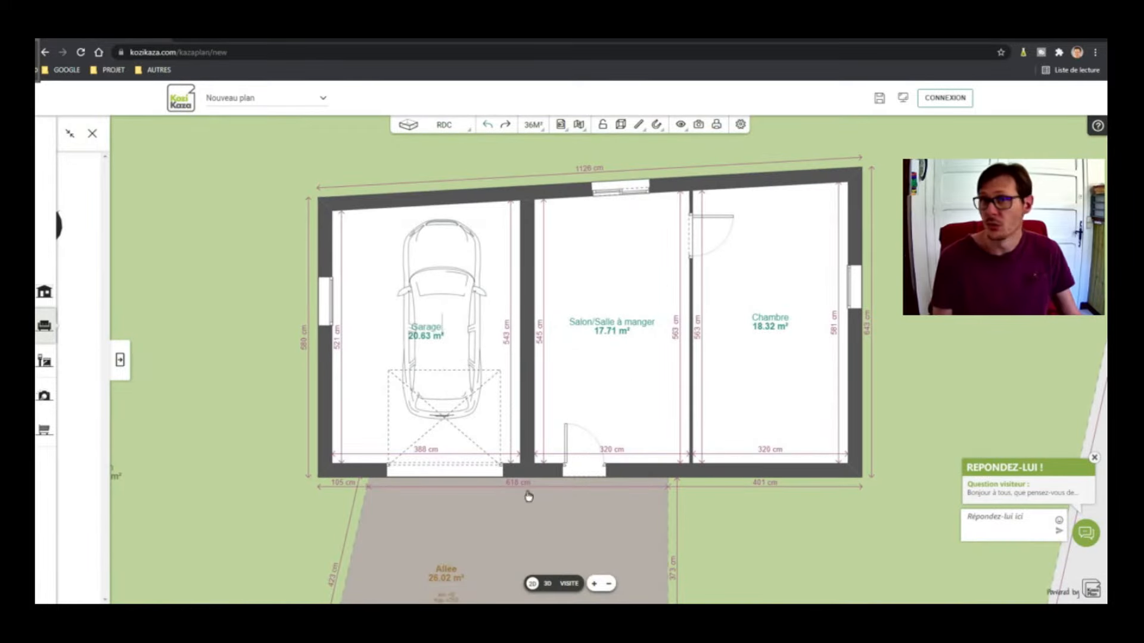
Place the Skye double bed in the lower half of the Chambre, with its headboard toward the front wall.
scroll(528, 496, up, 1)
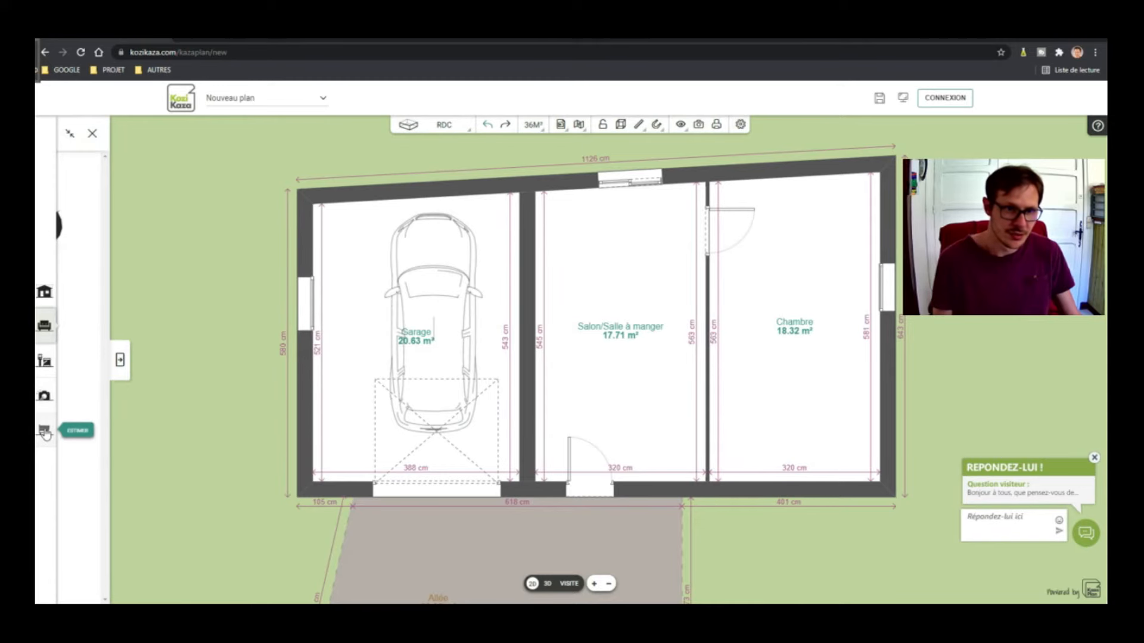
click(46, 362)
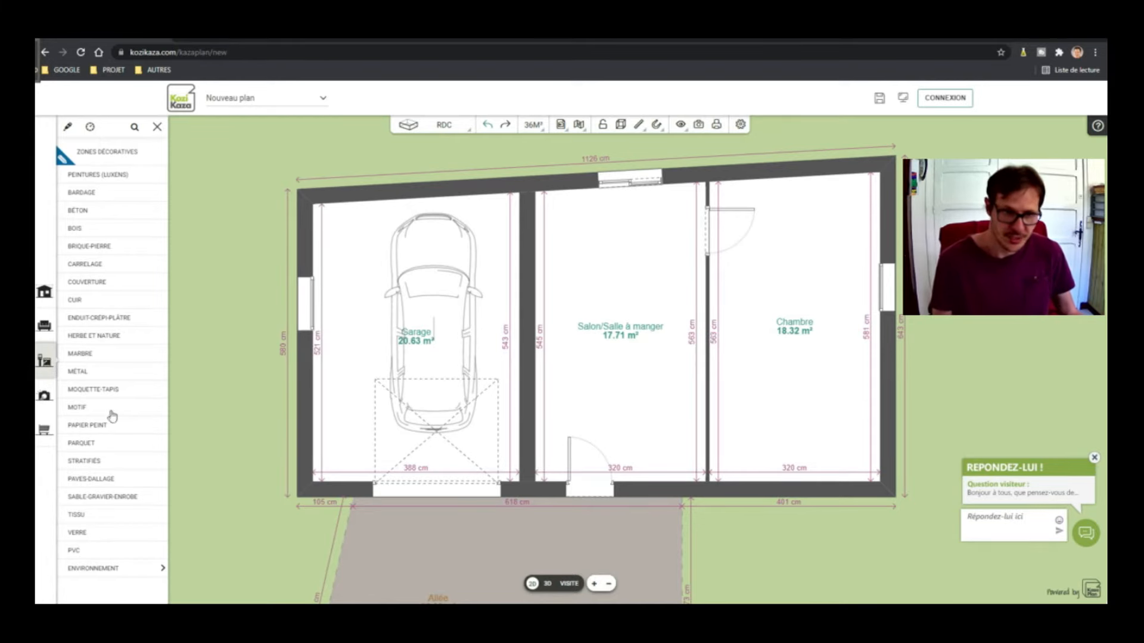
click(43, 326)
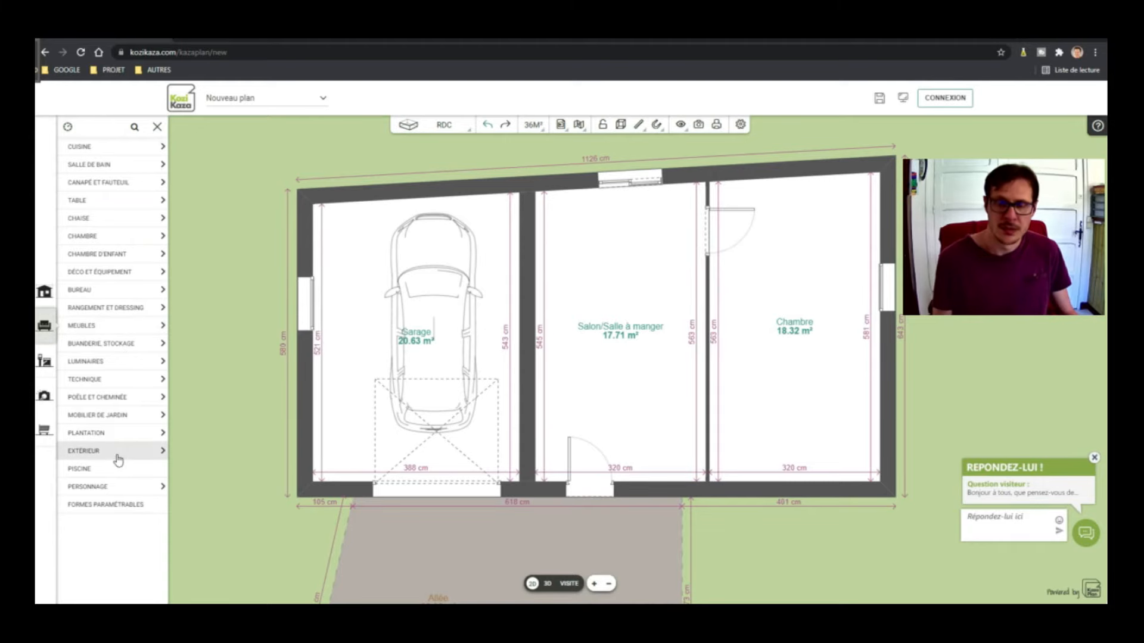
click(101, 239)
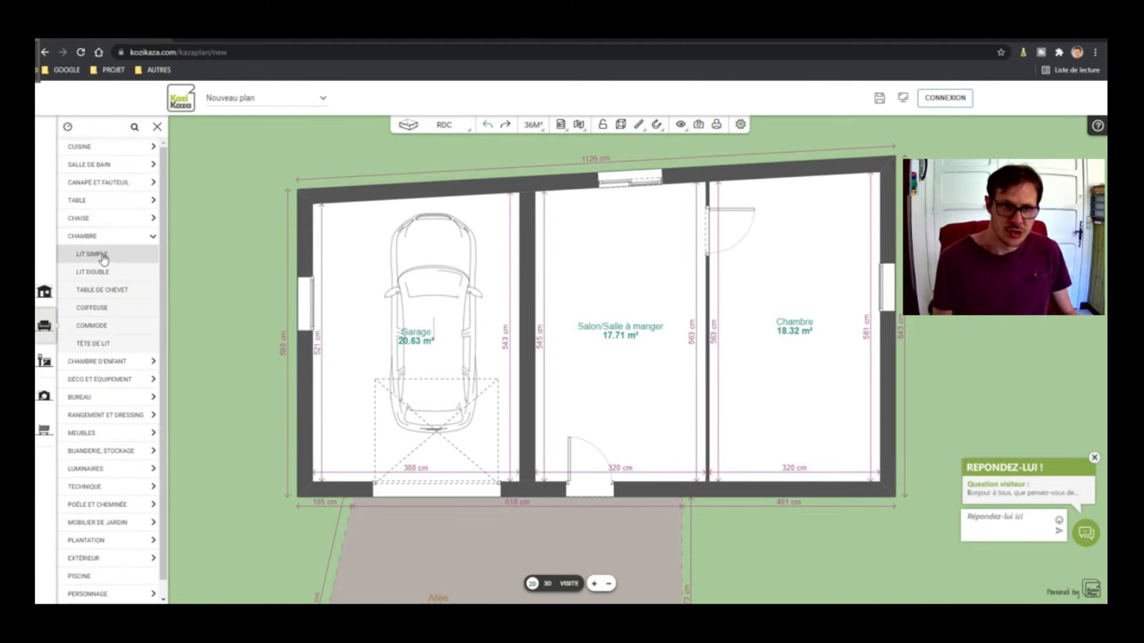
click(94, 272)
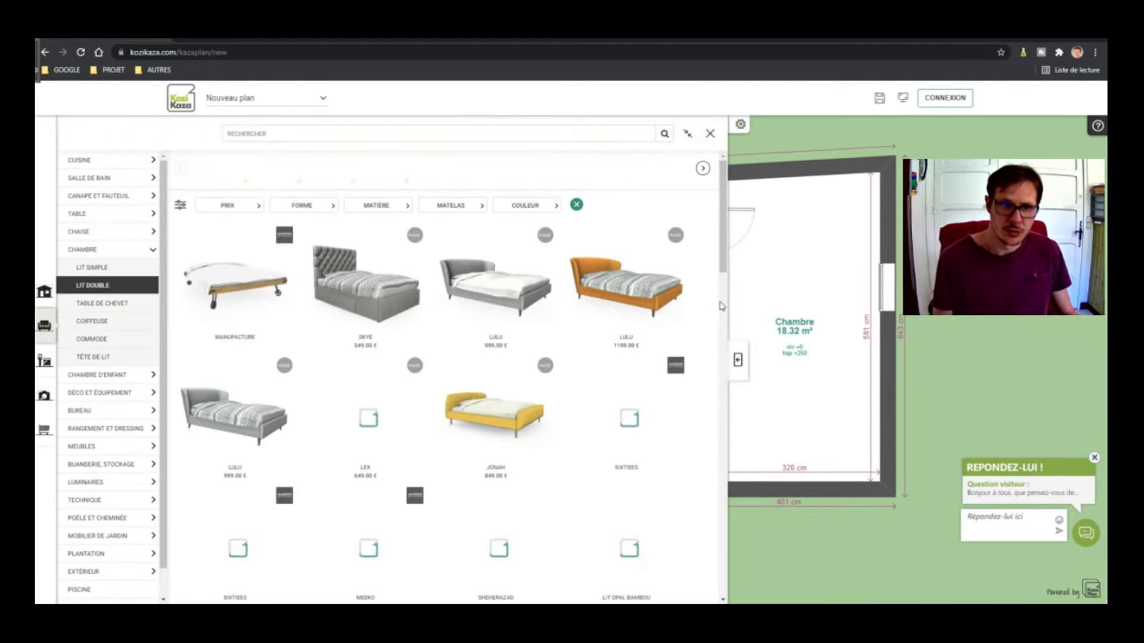
click(396, 295)
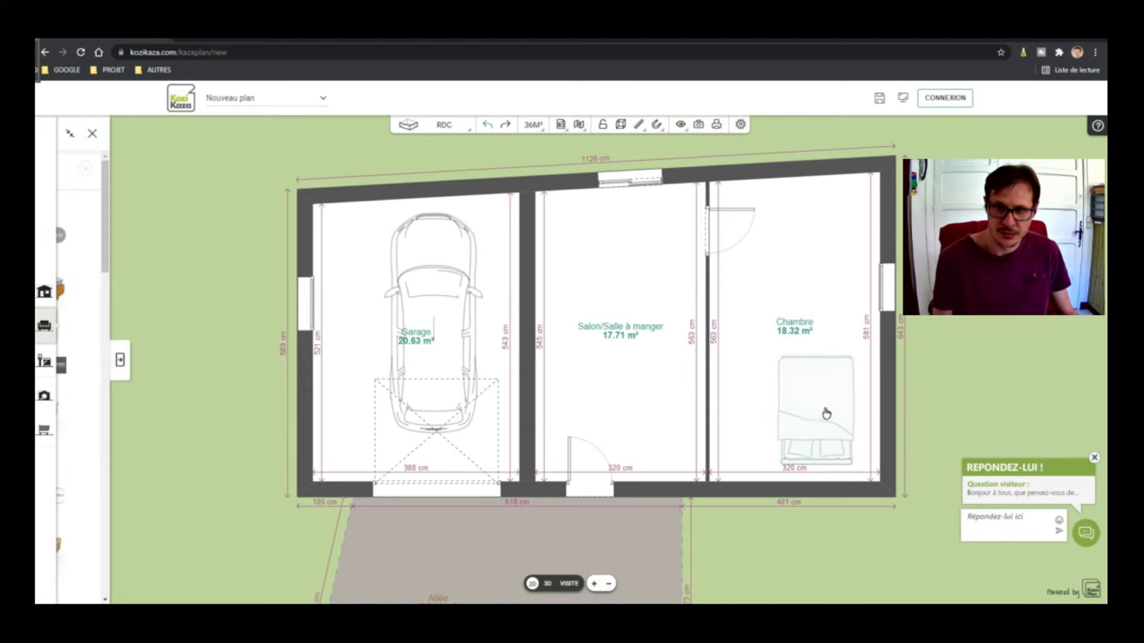
click(795, 410)
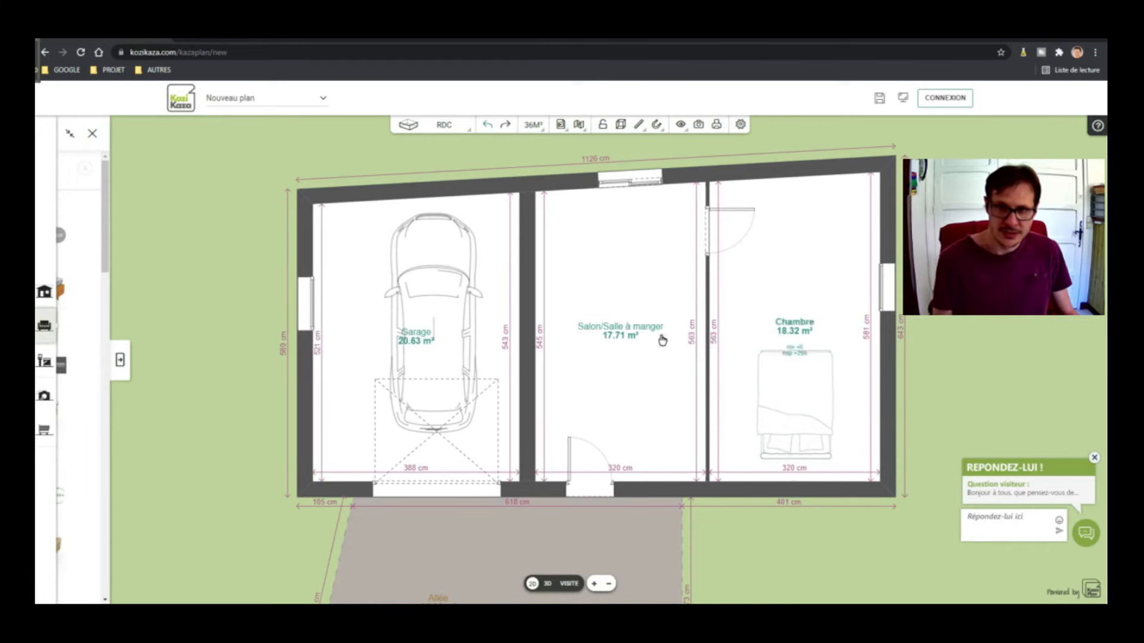
Place the Oldo bedside table between the double bed and the Chambre's exterior side wall.
click(118, 359)
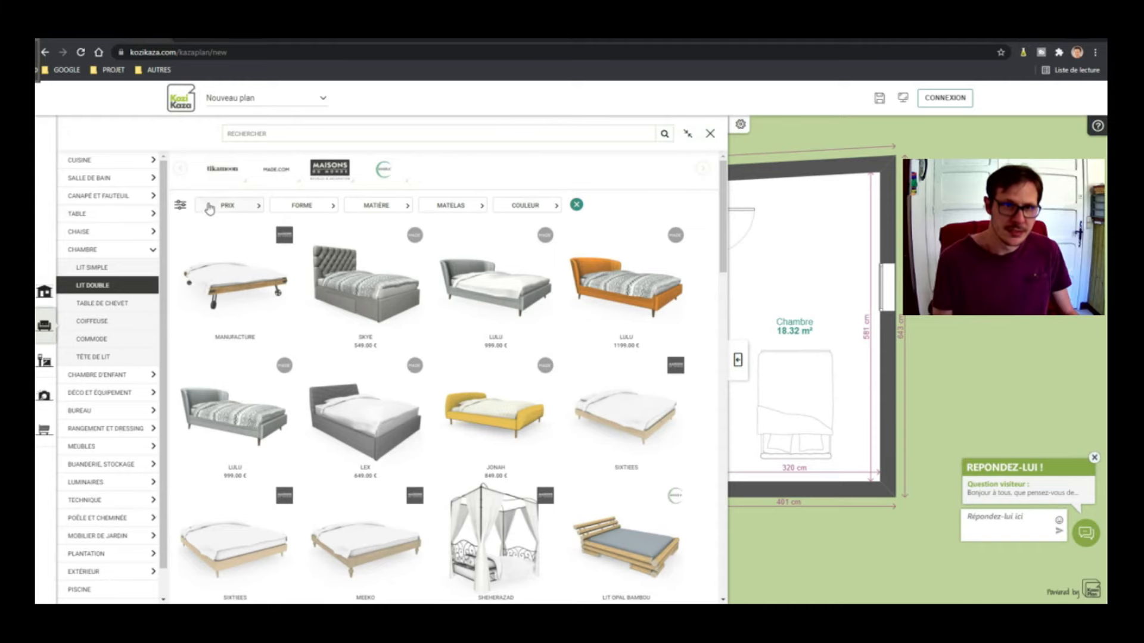
click(115, 308)
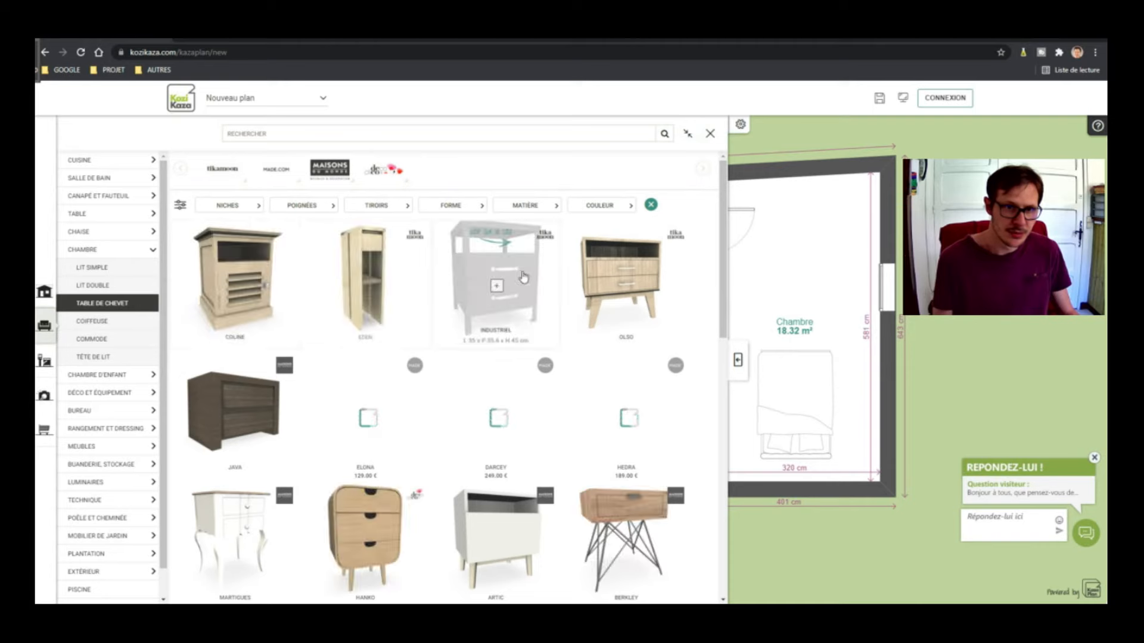
click(653, 286)
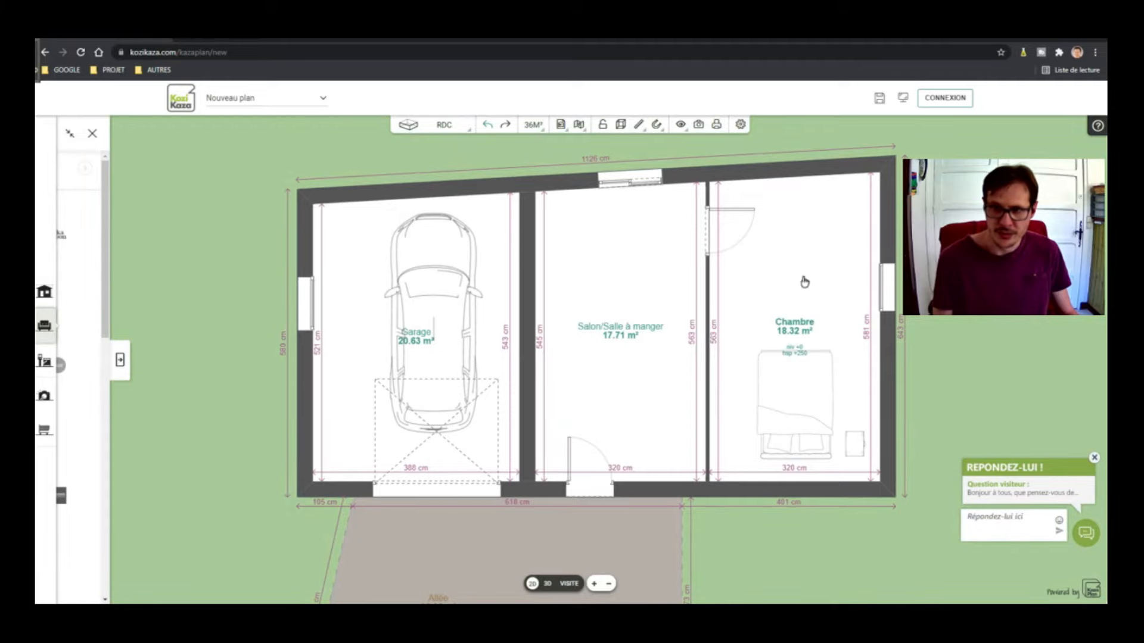
Show the house in 3D, reposition the double bed in the Chambre and try to rotate the bedside table.
click(547, 584)
drag(809, 389, 376, 398)
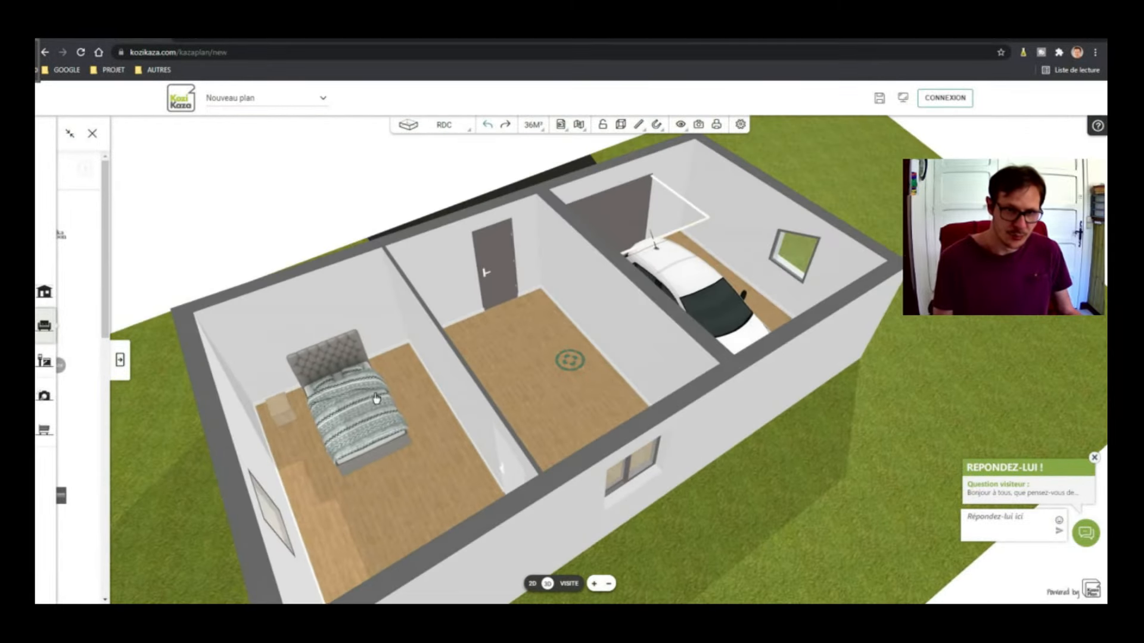
scroll(302, 385, up, 4)
scroll(432, 391, down, 3)
drag(317, 446, 276, 439)
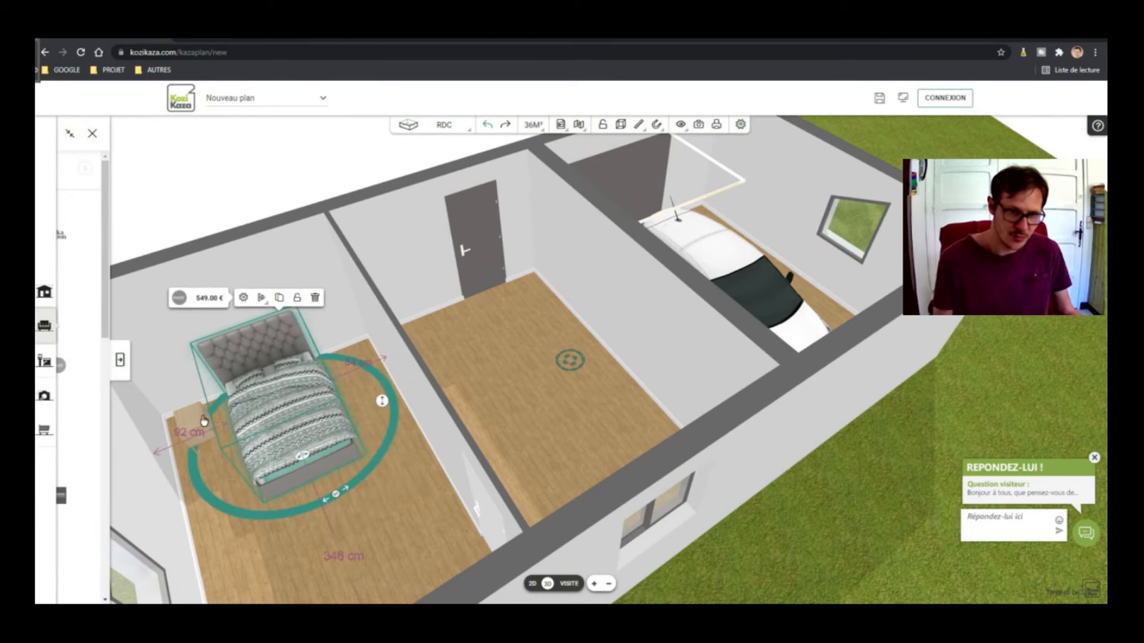
click(184, 419)
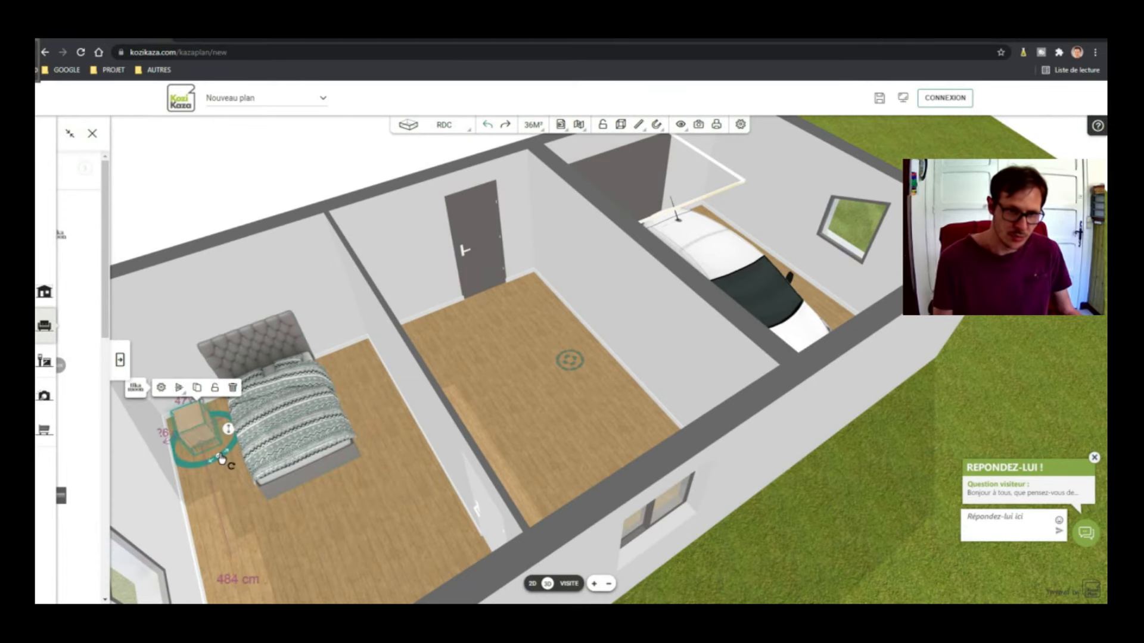
mouse_move(225, 456)
mouse_down()
mouse_move(197, 464)
mouse_move(218, 462)
mouse_up()
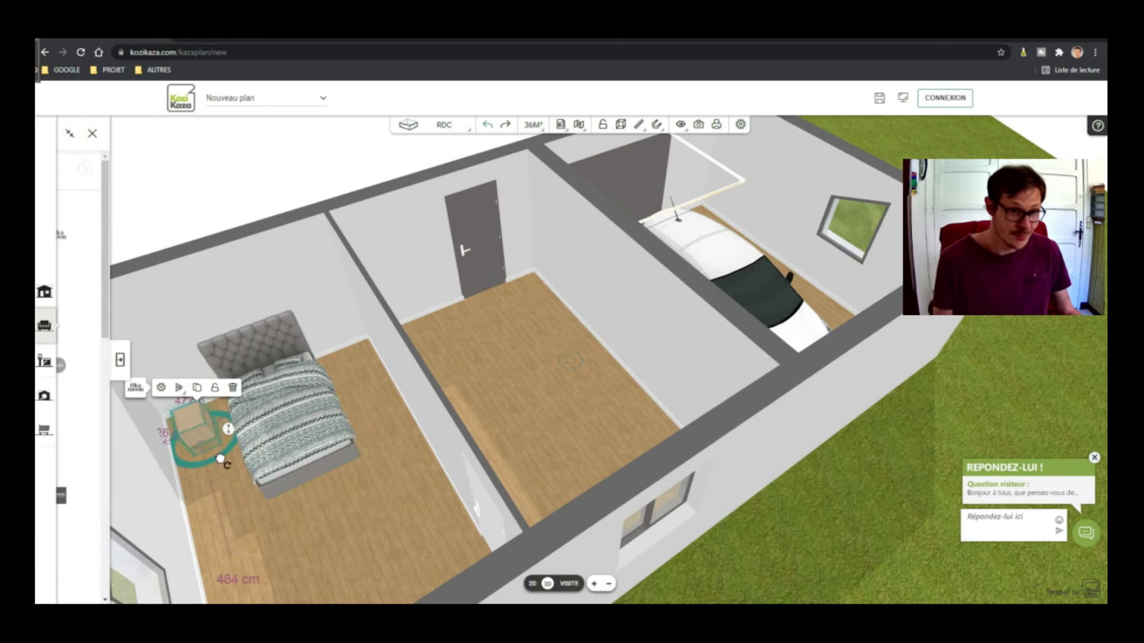
Shift the double bed to about 87 cm from the Chambre's exterior side wall and return to the 2D plan.
click(259, 205)
click(306, 411)
drag(306, 411, 290, 434)
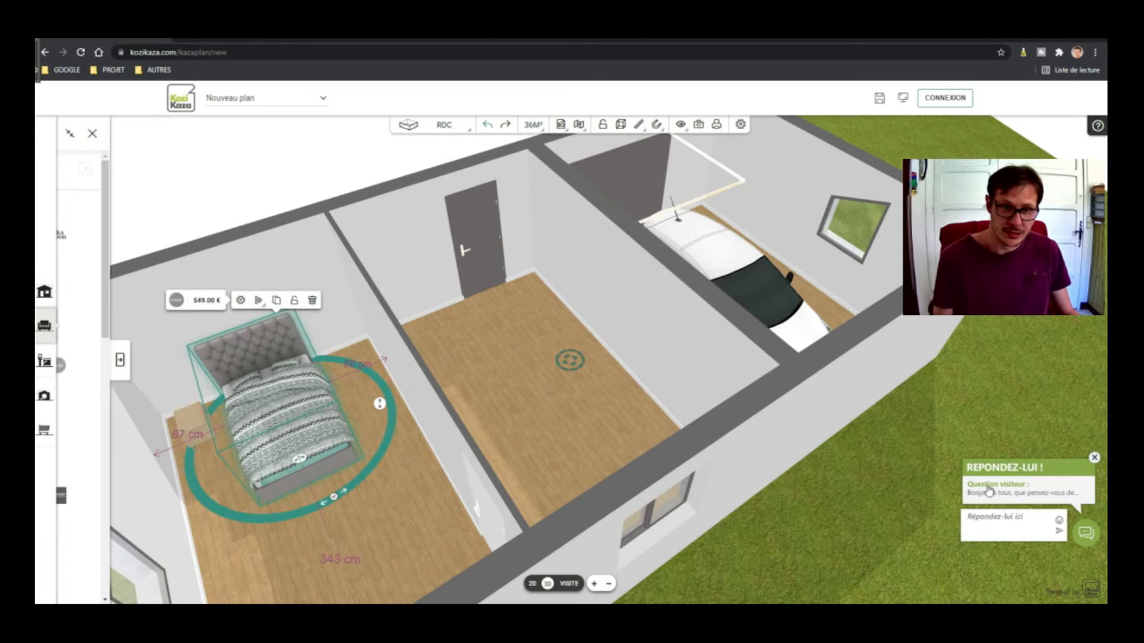
click(531, 584)
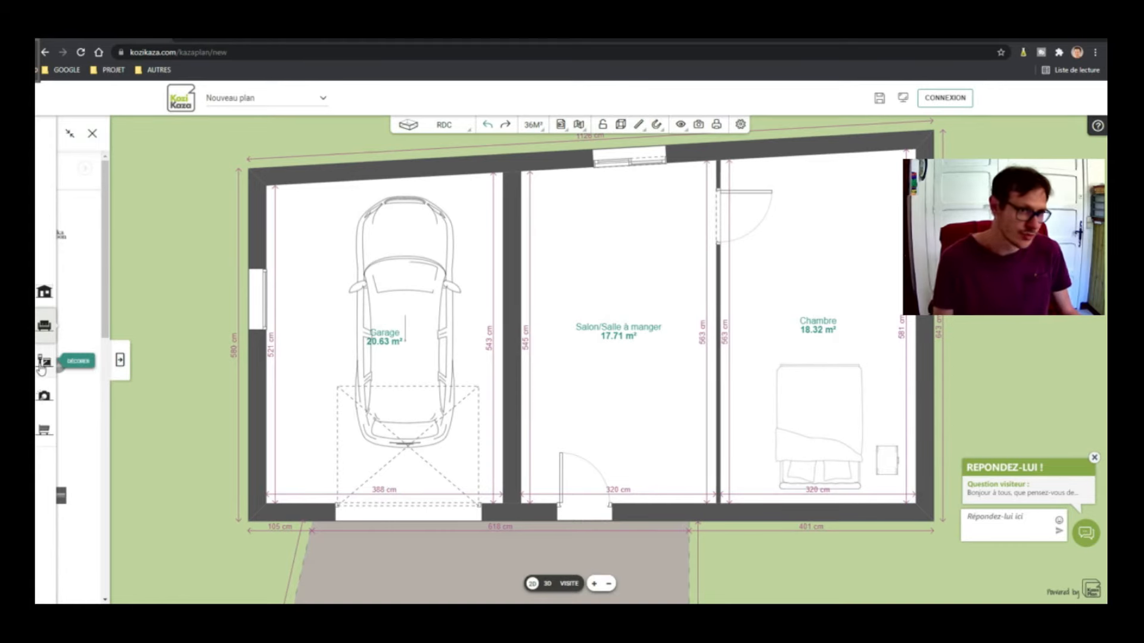
Place the Factory table lengthwise along the garage partition wall, in the rear part of the Salon/Salle à manger.
click(43, 327)
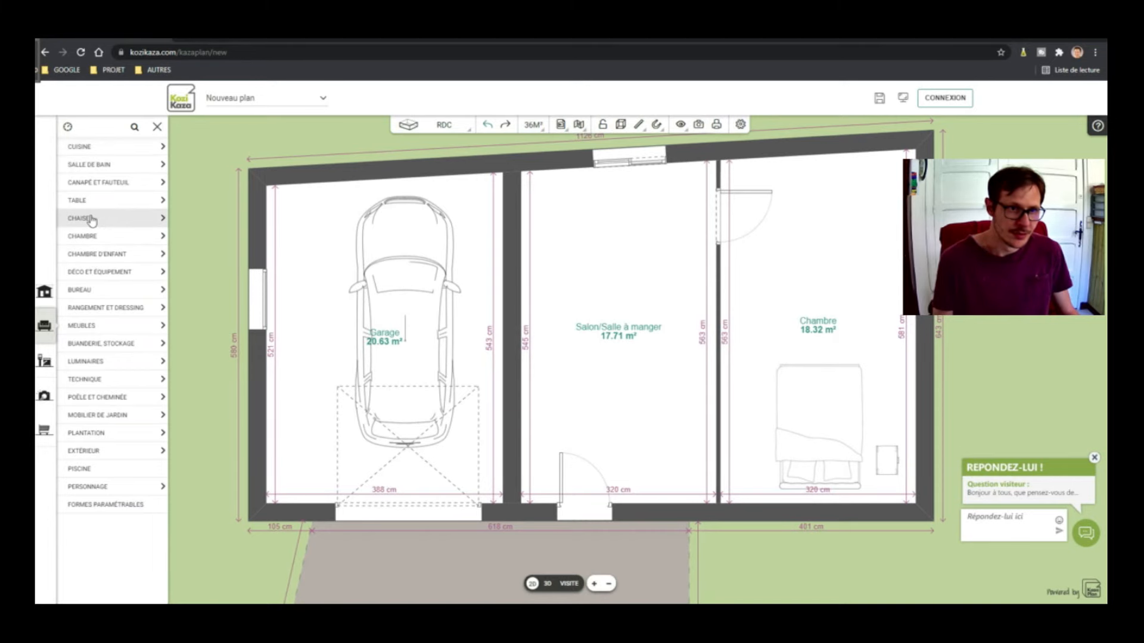
click(56, 316)
click(69, 333)
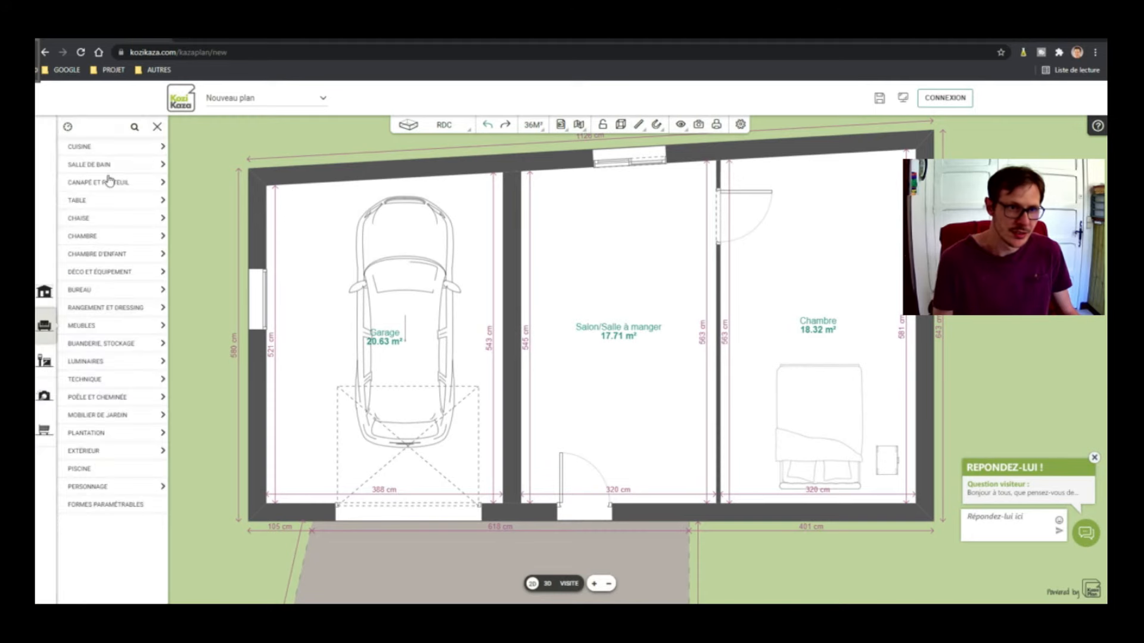
click(92, 201)
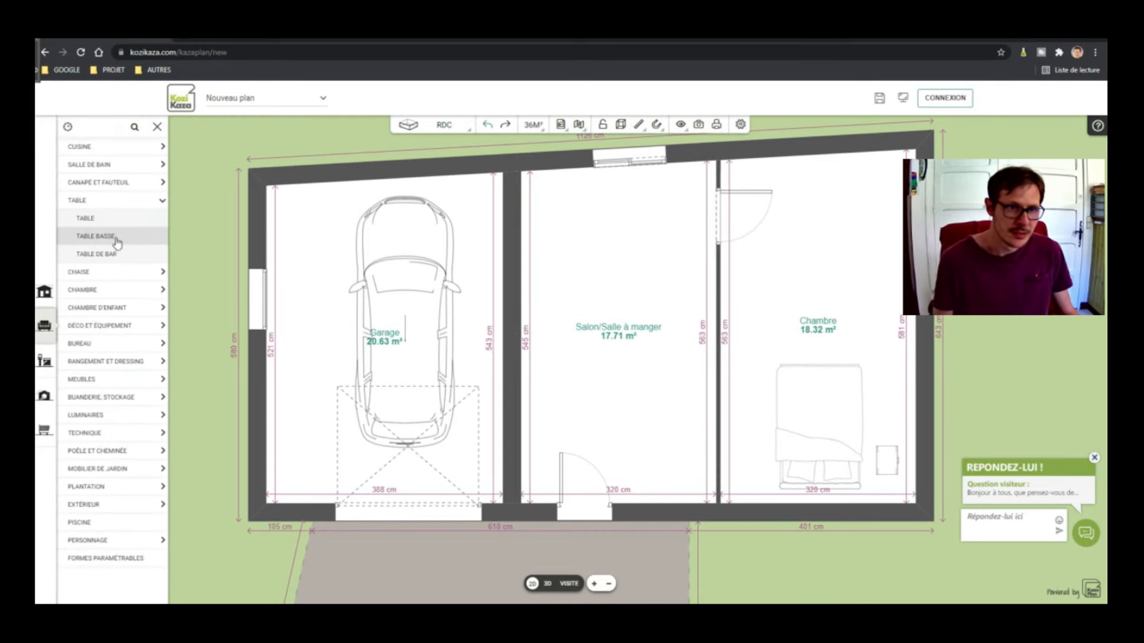
click(107, 225)
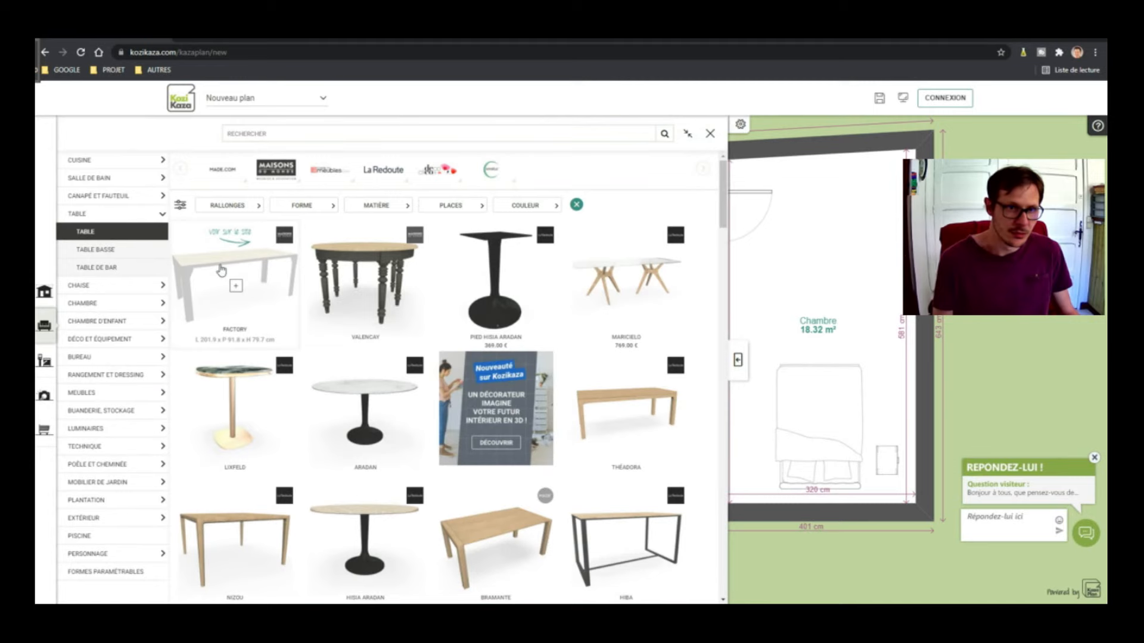
drag(220, 271, 570, 248)
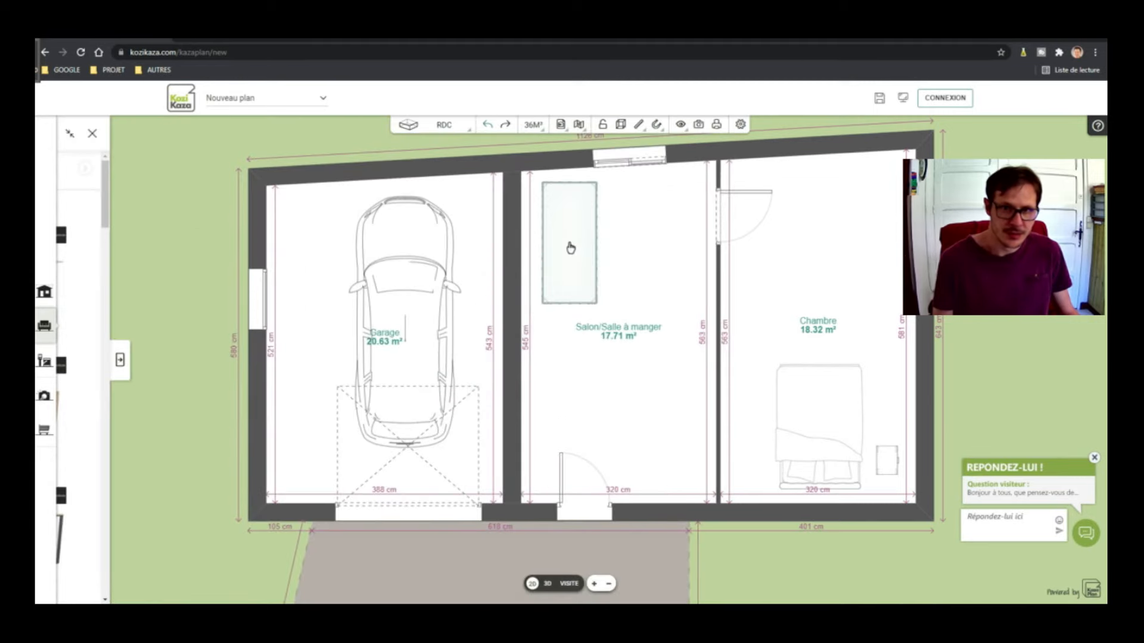
click(613, 261)
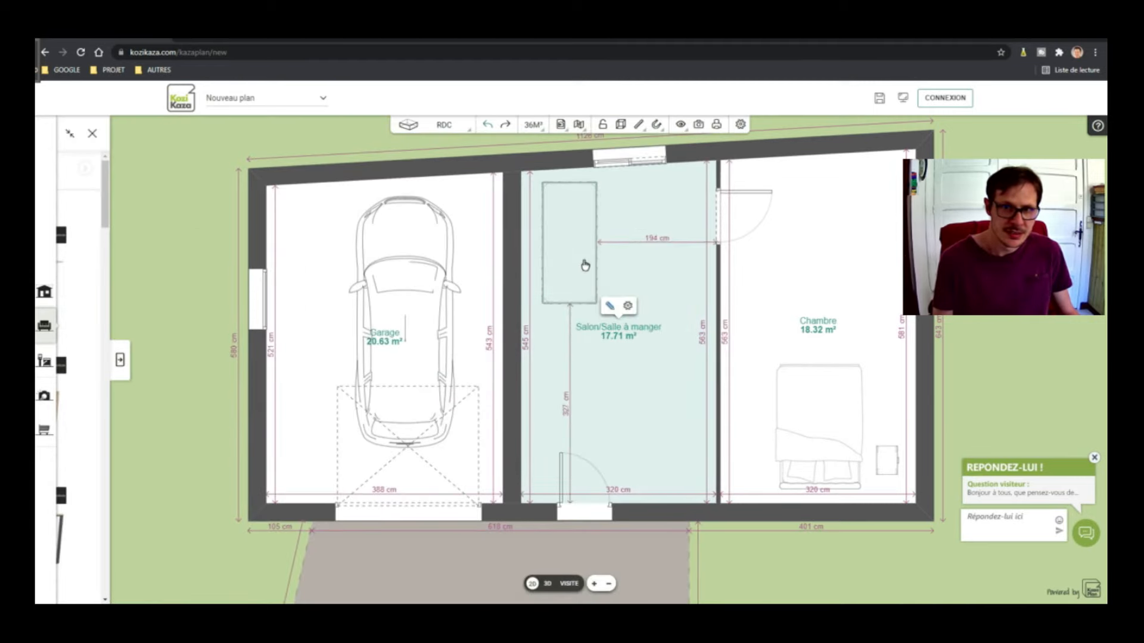
Place the pair of Jimi chairs alongside the table in the Salon/Salle à manger, on its Chambre side.
click(45, 327)
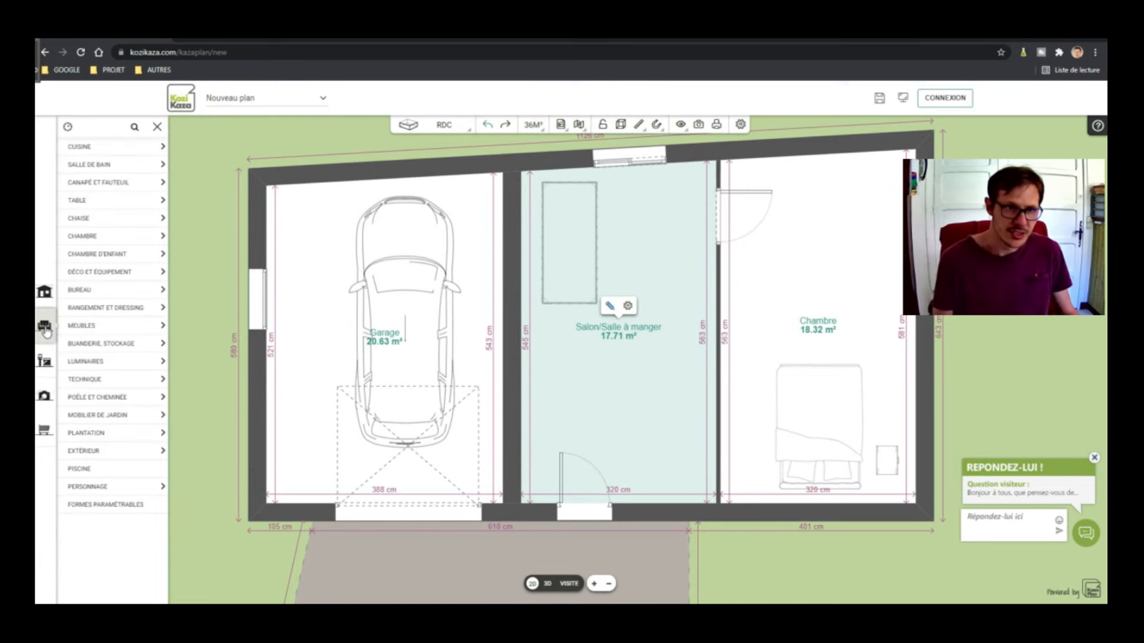
click(46, 328)
click(45, 326)
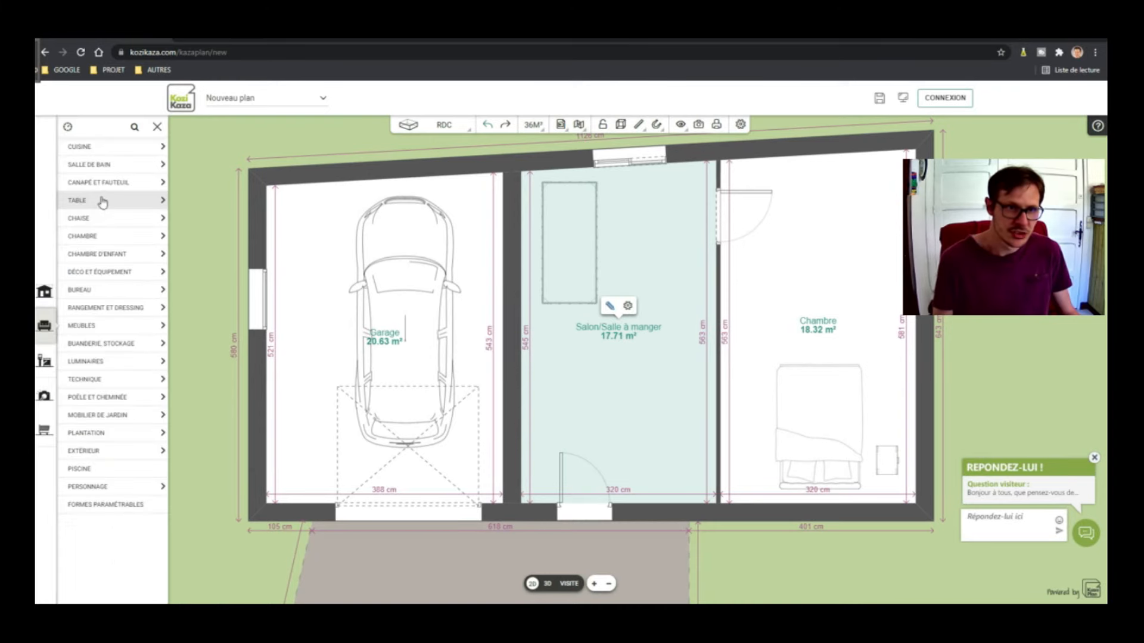
click(94, 220)
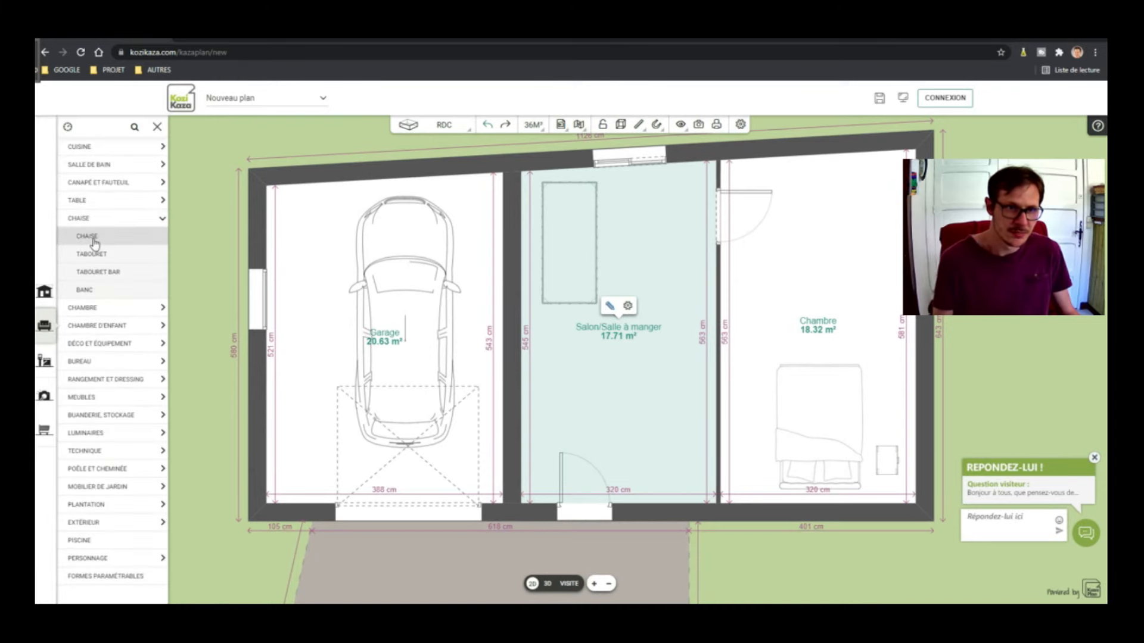
click(93, 241)
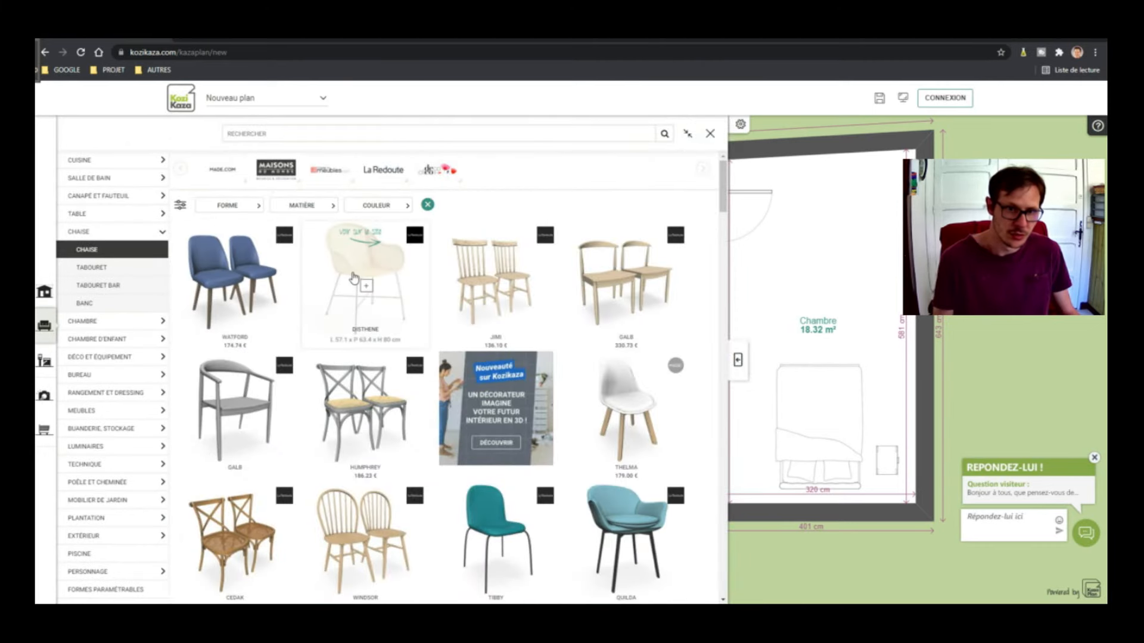
drag(475, 281, 629, 240)
click(651, 289)
click(663, 292)
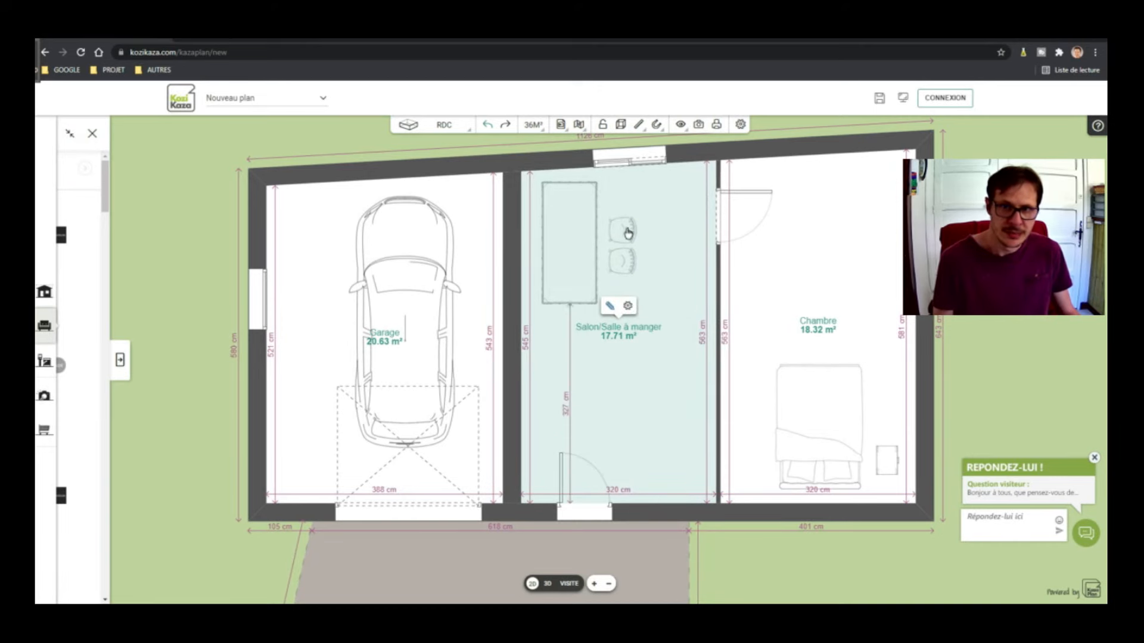
Show the house in 3D and apply the Béton ciré taupe finish to the front wall around the garage and entrance doors.
click(44, 363)
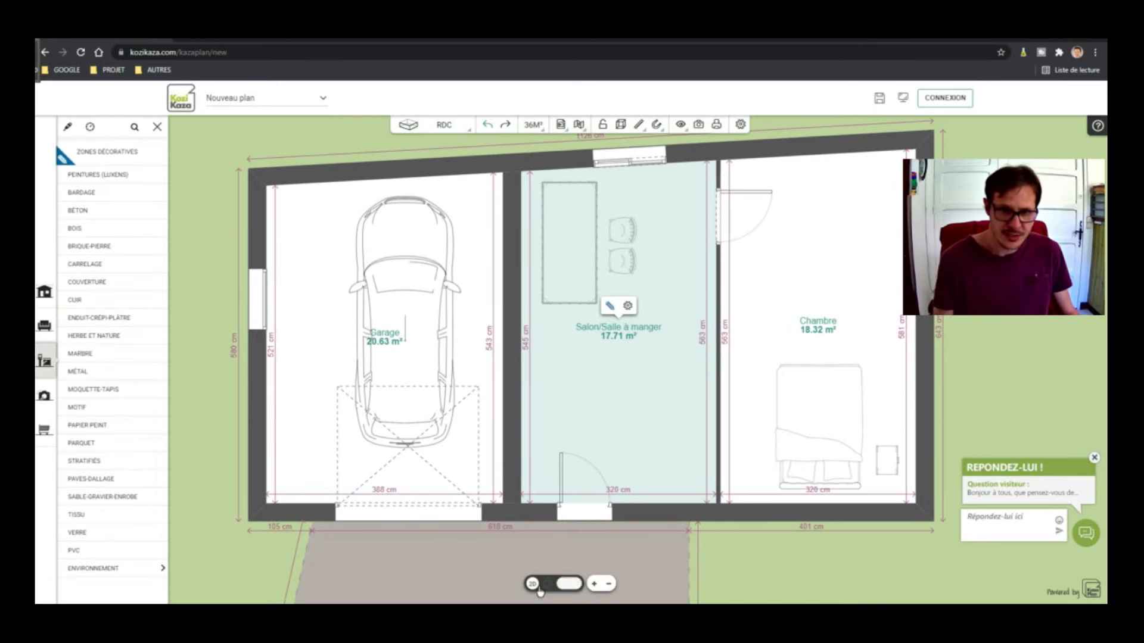
click(548, 585)
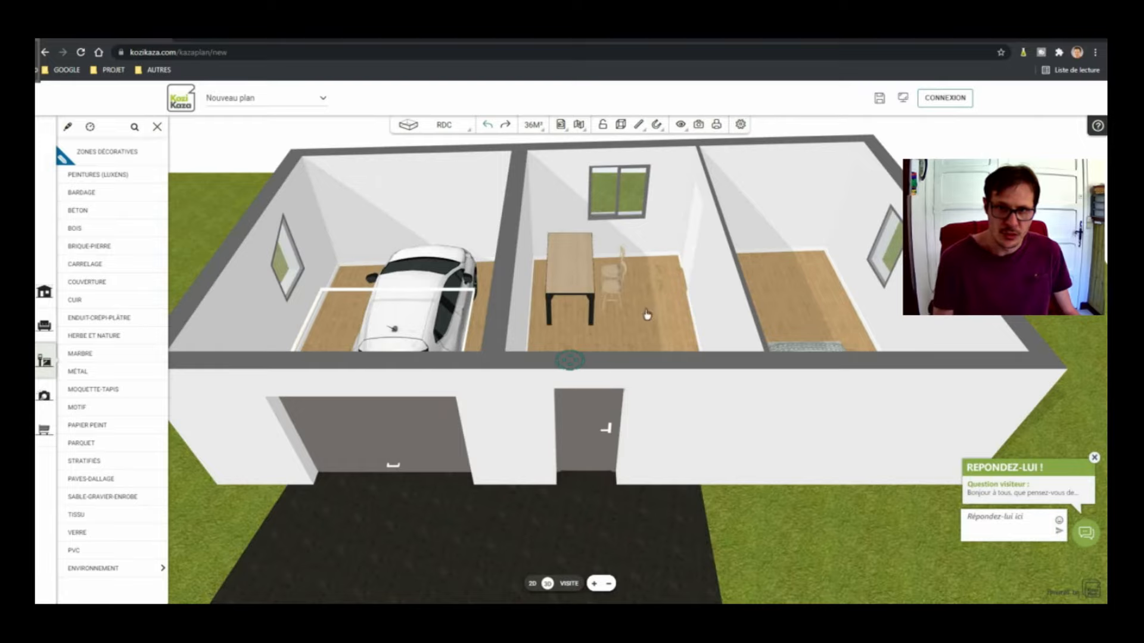
drag(590, 374, 611, 306)
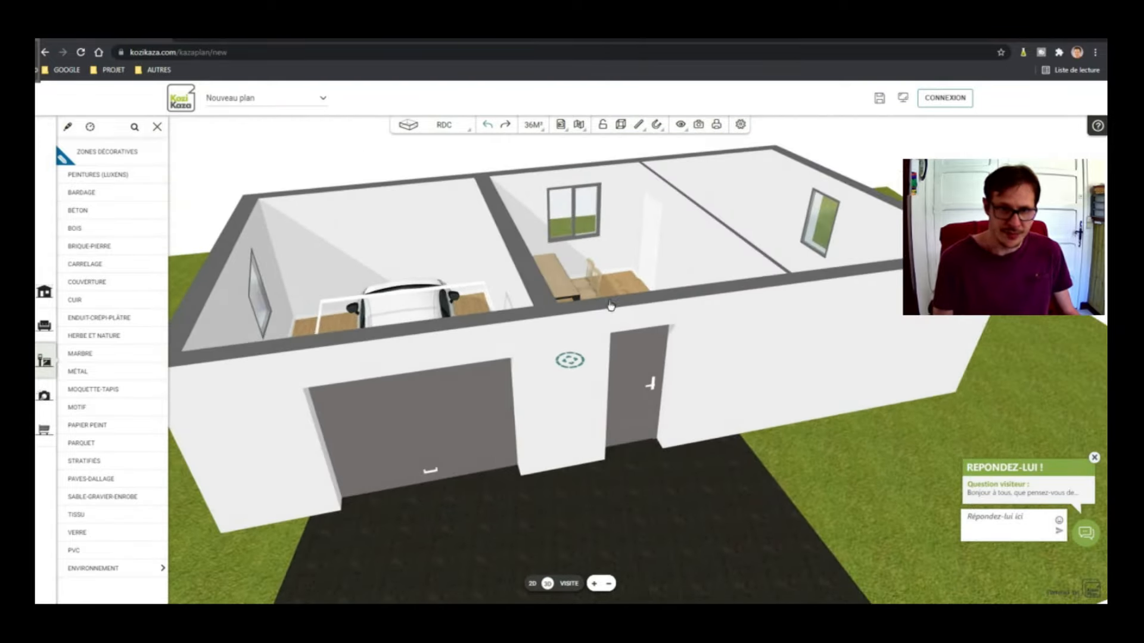
click(79, 216)
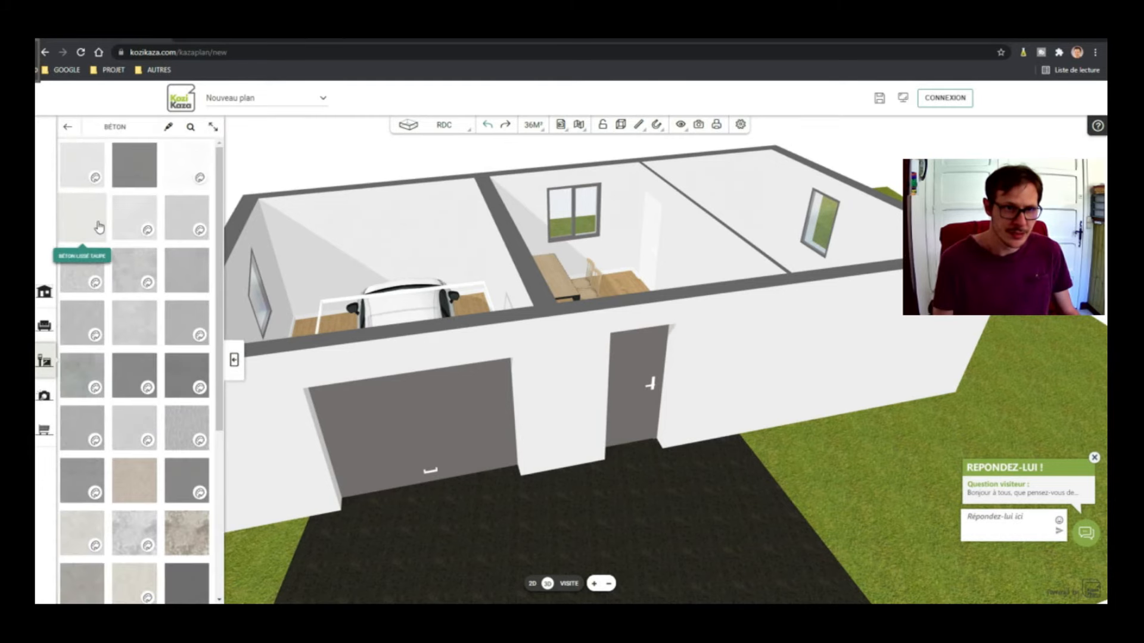
click(99, 226)
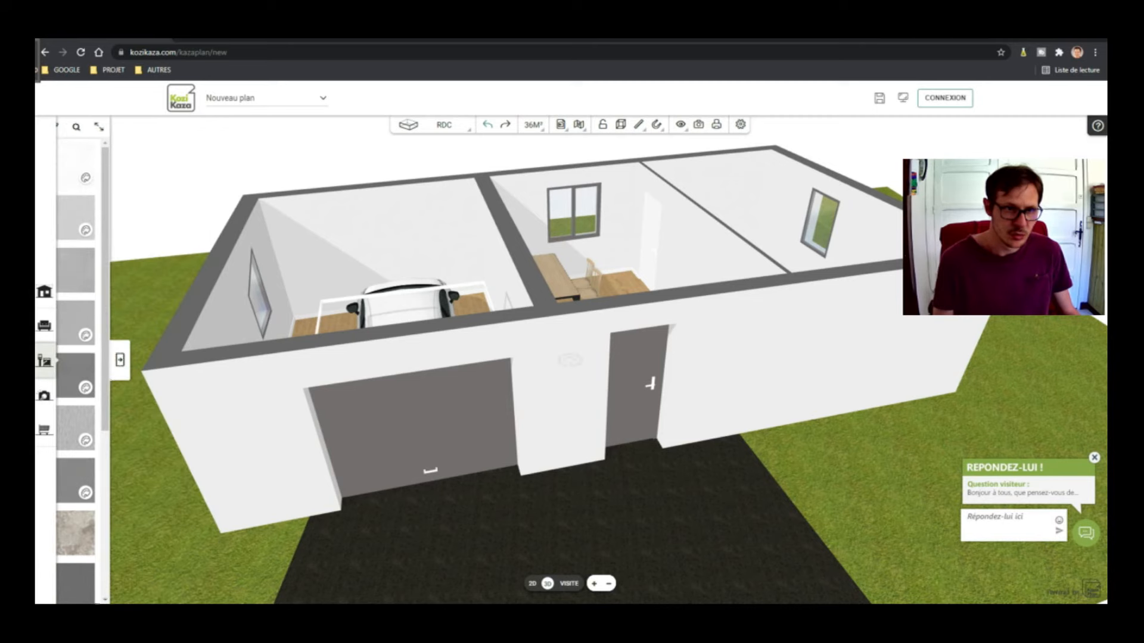
click(257, 437)
click(309, 375)
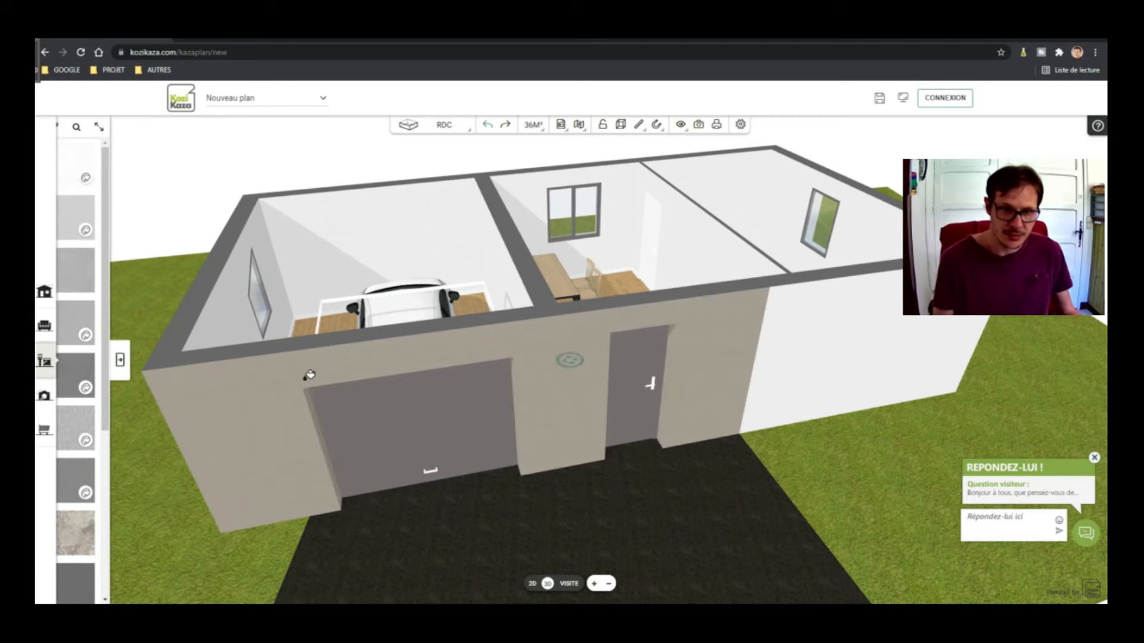
Apply the Béton ciré taupe finish to the Chambre's front wall and the remaining exterior walls around the house.
click(855, 372)
mouse_move(941, 368)
mouse_down()
mouse_move(699, 367)
mouse_move(684, 408)
mouse_up()
click(684, 409)
mouse_move(533, 427)
mouse_down()
mouse_move(909, 416)
mouse_move(834, 411)
mouse_up()
click(525, 396)
drag(516, 396, 681, 394)
click(685, 362)
mouse_move(784, 347)
mouse_down()
mouse_move(427, 365)
mouse_move(357, 334)
mouse_move(258, 401)
mouse_move(355, 350)
mouse_move(401, 370)
mouse_move(404, 417)
mouse_move(234, 390)
mouse_move(64, 387)
mouse_move(3, 358)
mouse_move(88, 410)
mouse_move(204, 377)
mouse_move(373, 388)
mouse_move(460, 444)
mouse_move(573, 437)
mouse_up()
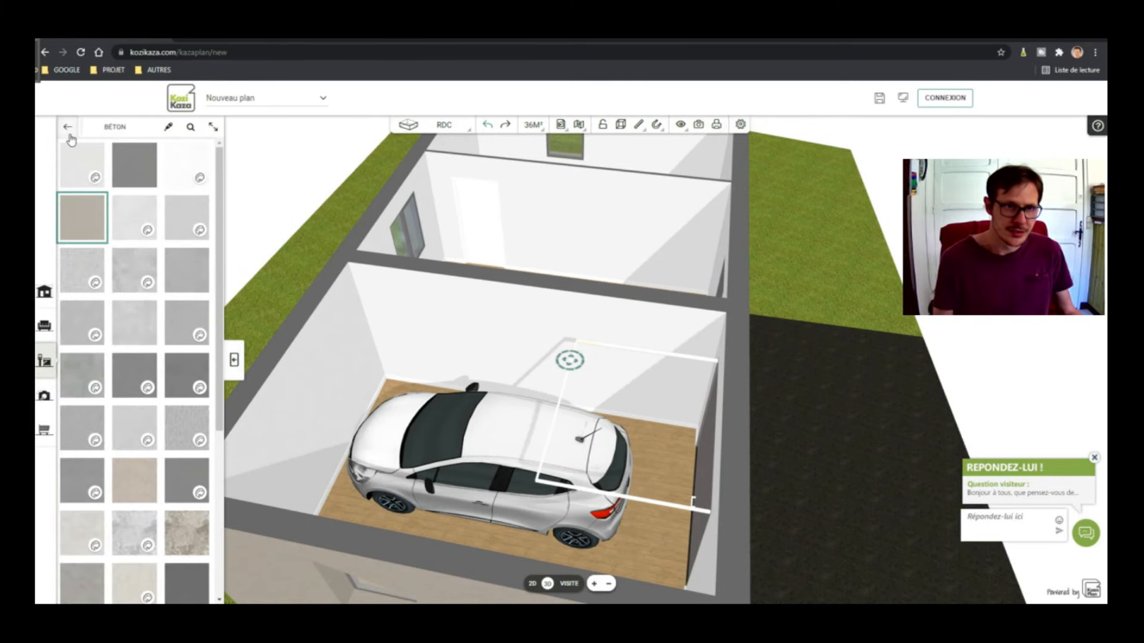
click(67, 127)
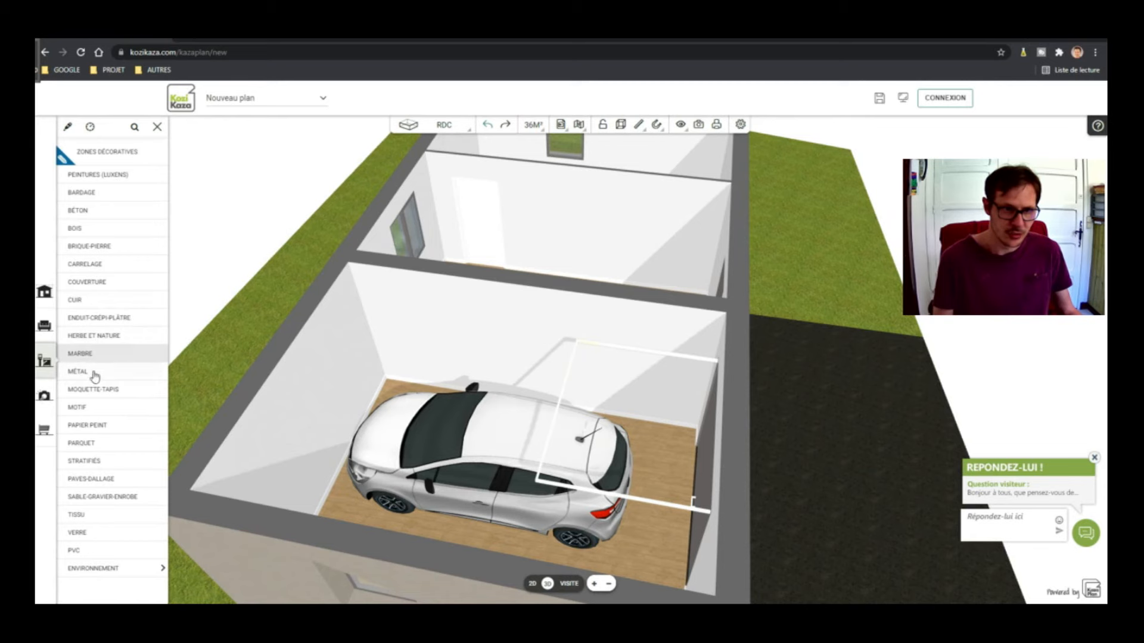
Apply a light grey damask wallpaper from Papier peint to all the interior walls of the Chambre.
click(99, 425)
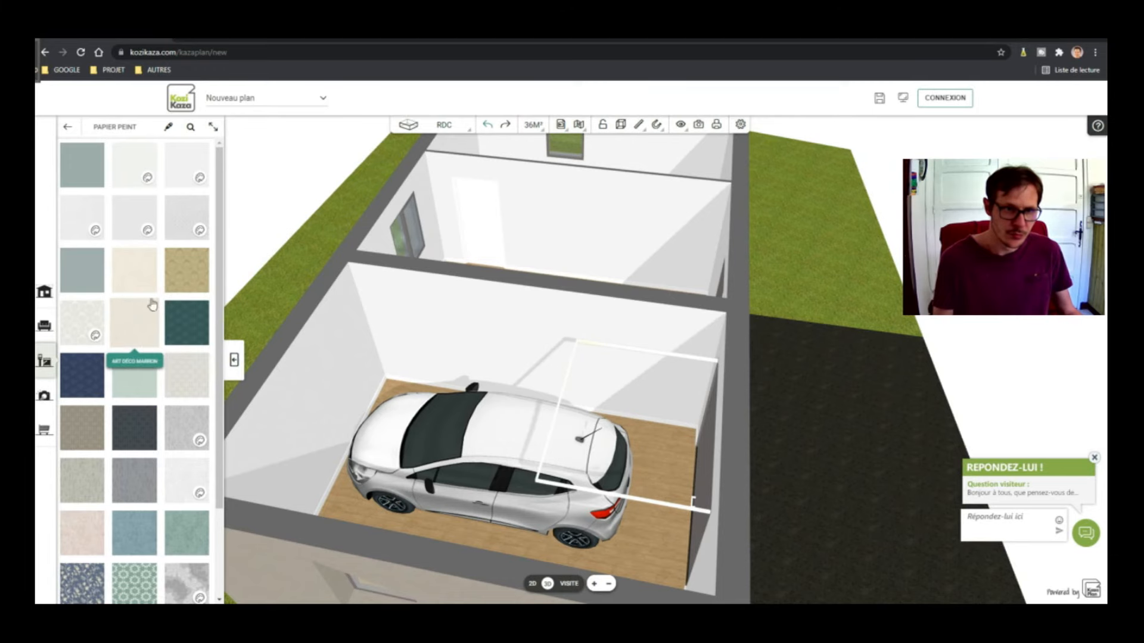
click(86, 318)
mouse_move(633, 237)
mouse_down()
mouse_move(666, 255)
mouse_move(697, 224)
mouse_up()
click(810, 146)
drag(779, 206, 723, 185)
click(827, 185)
drag(857, 224, 616, 261)
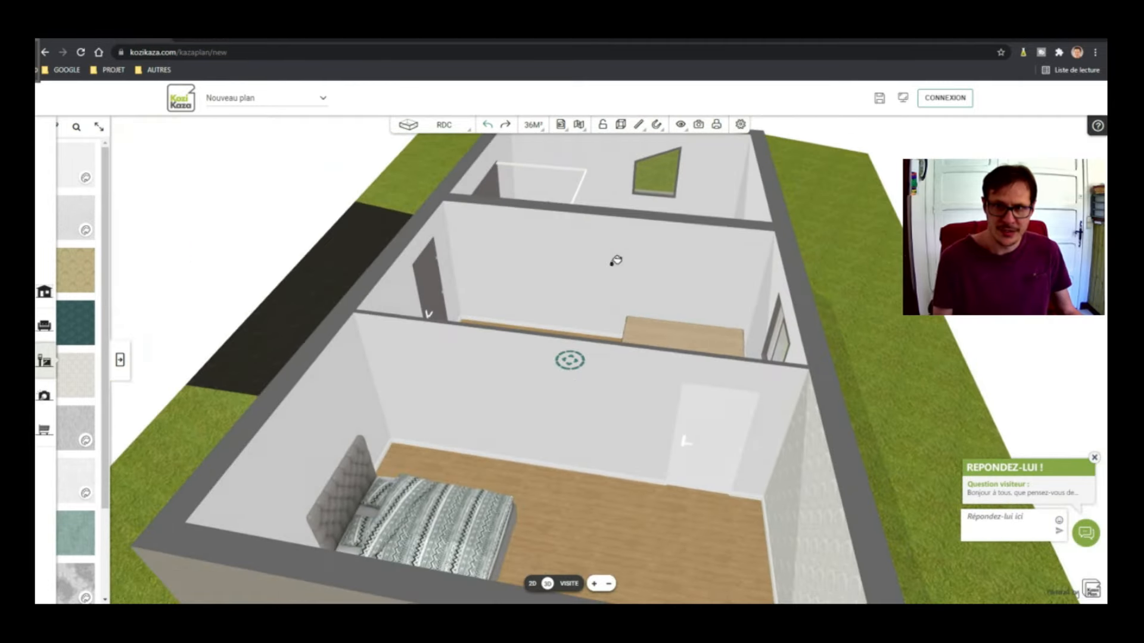
click(485, 409)
drag(485, 409, 697, 376)
click(345, 292)
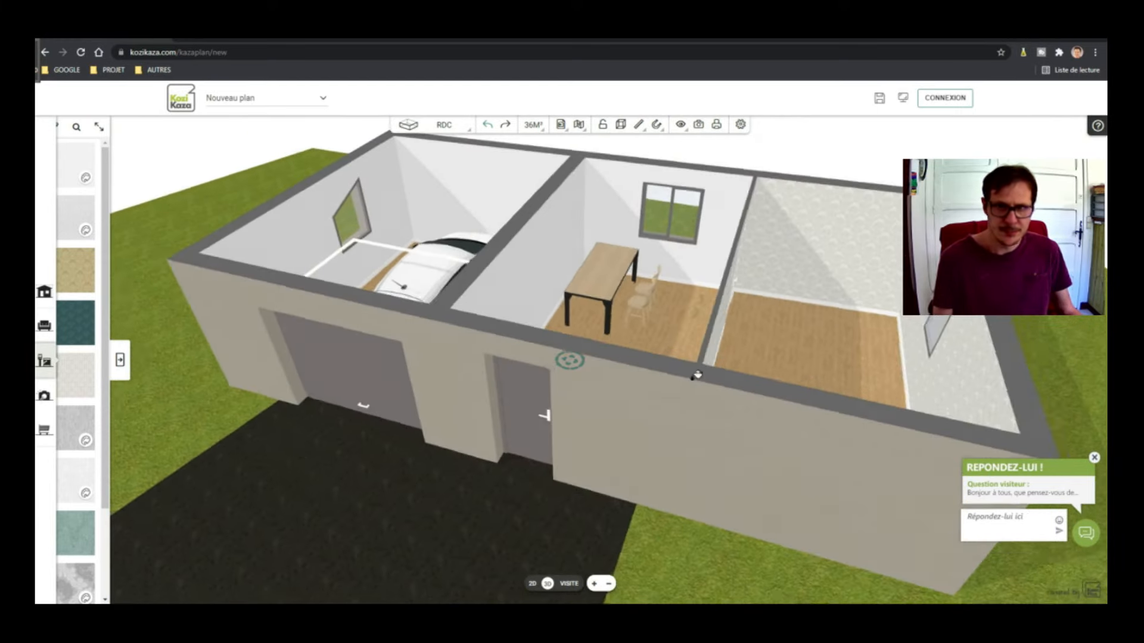
Try herringbone and multicoloured striped laminates on the Salon/Salle à manger floor, and finish it with a pale wood laminate from Stratifiés.
click(120, 360)
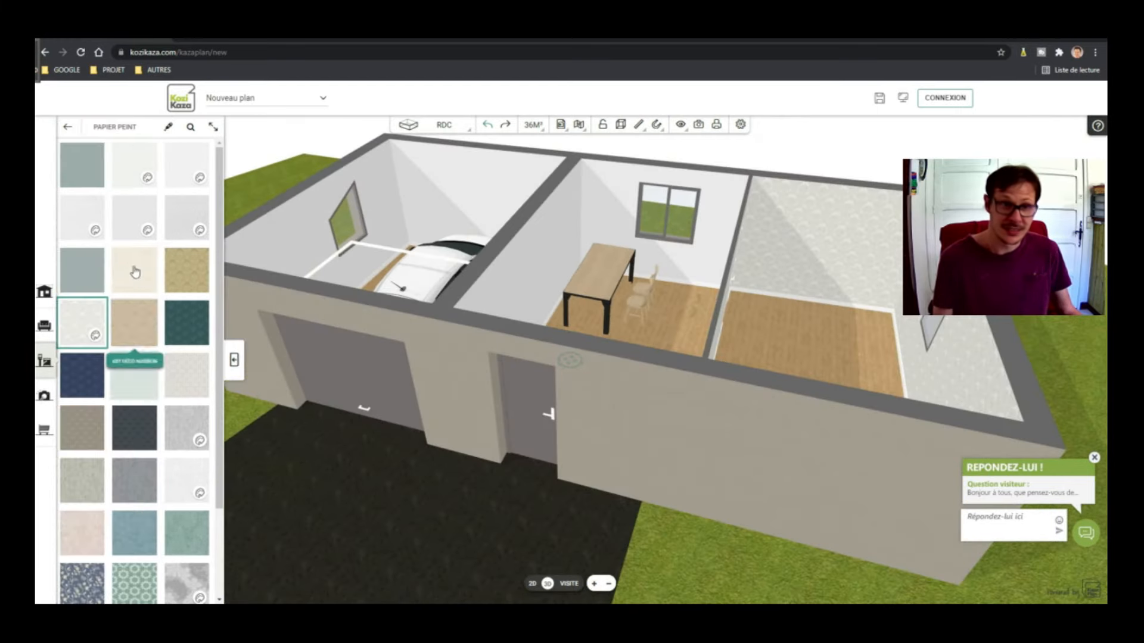
click(68, 126)
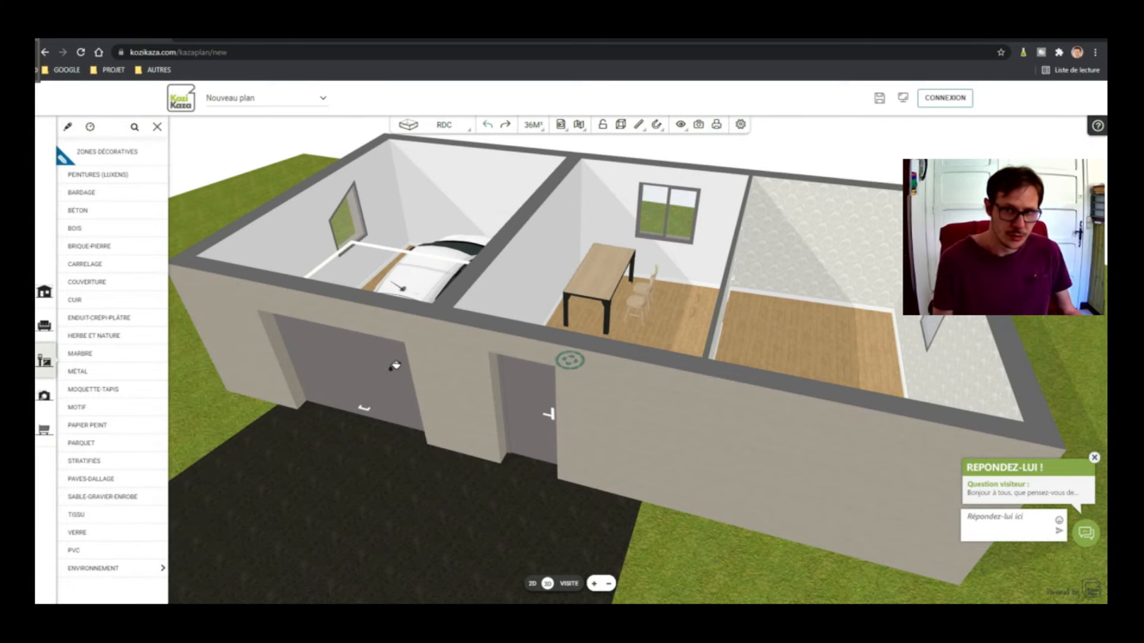
drag(386, 342, 404, 378)
click(86, 460)
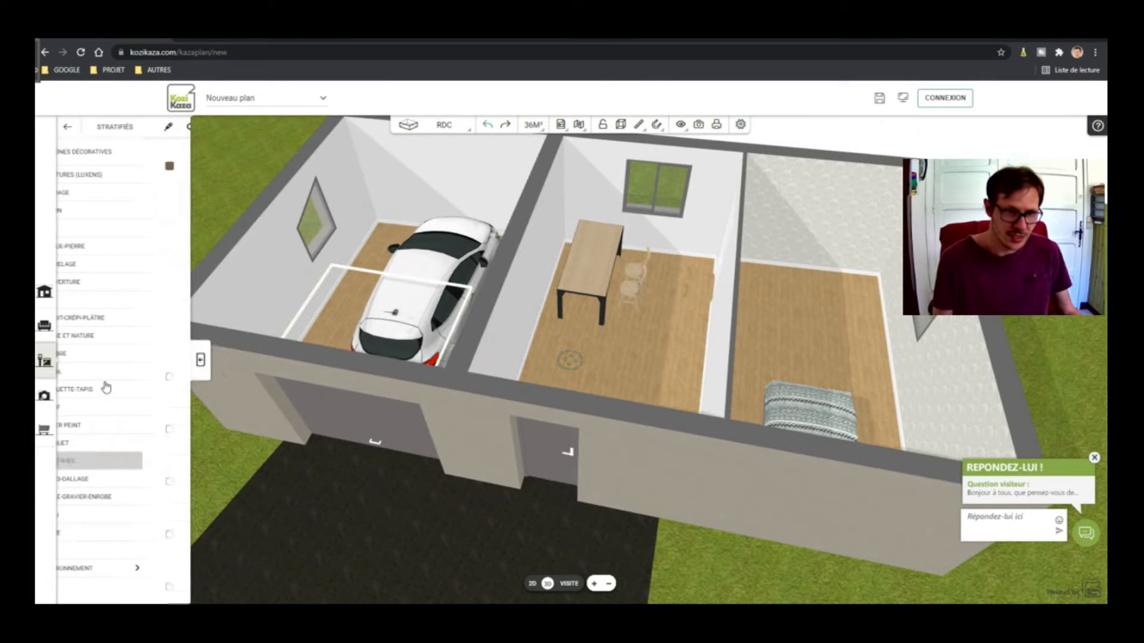
drag(60, 284, 621, 355)
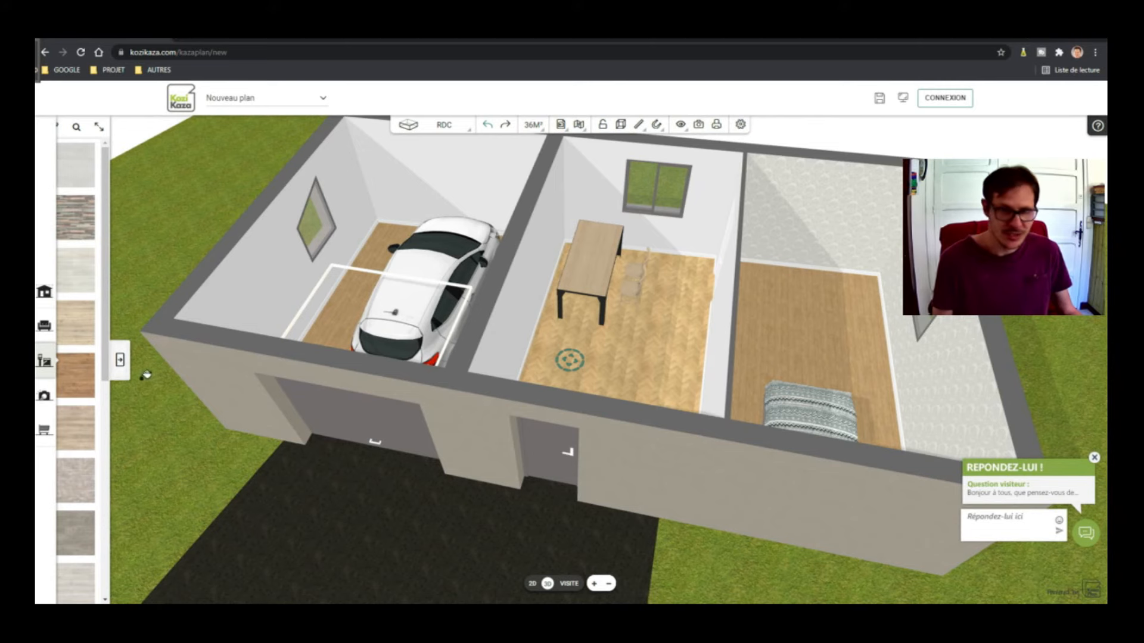
click(118, 360)
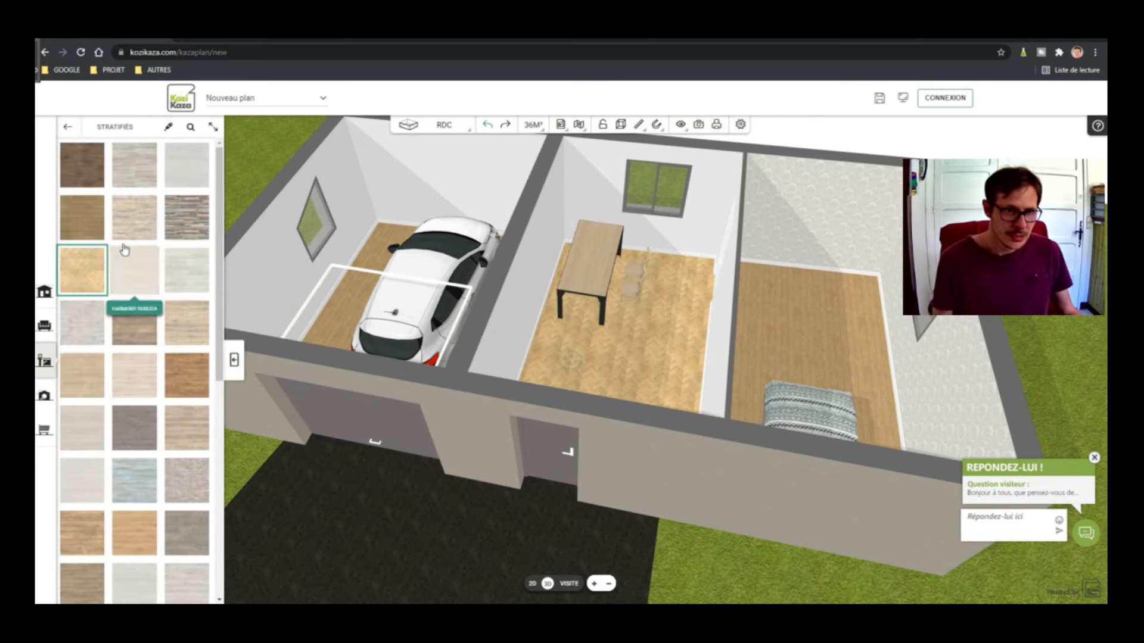
drag(178, 225, 648, 351)
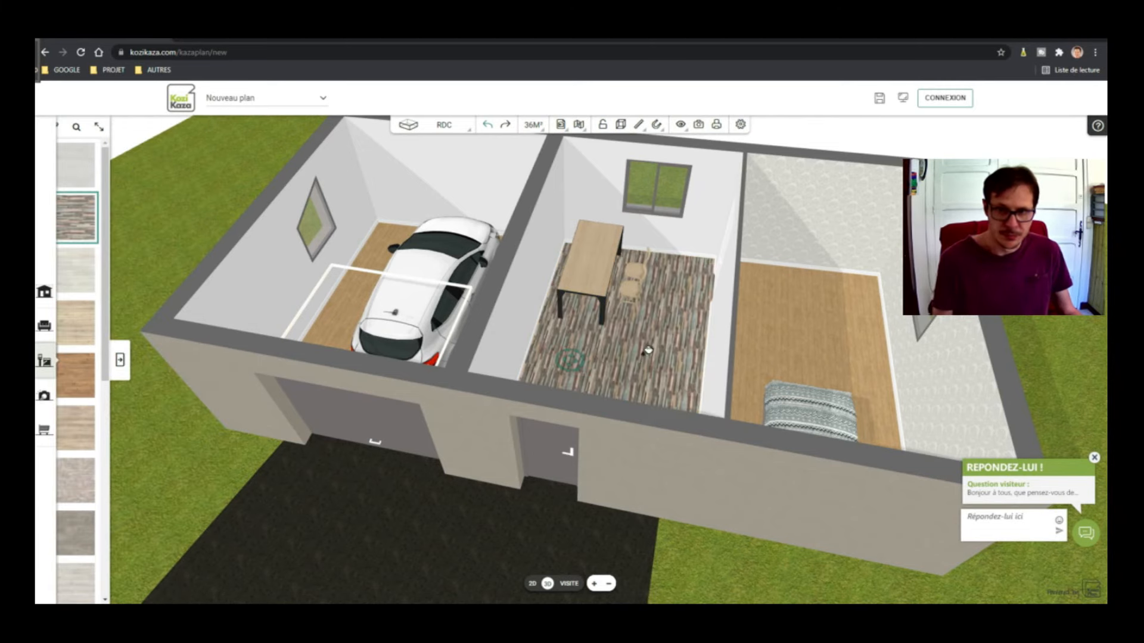
click(120, 359)
drag(143, 379, 600, 355)
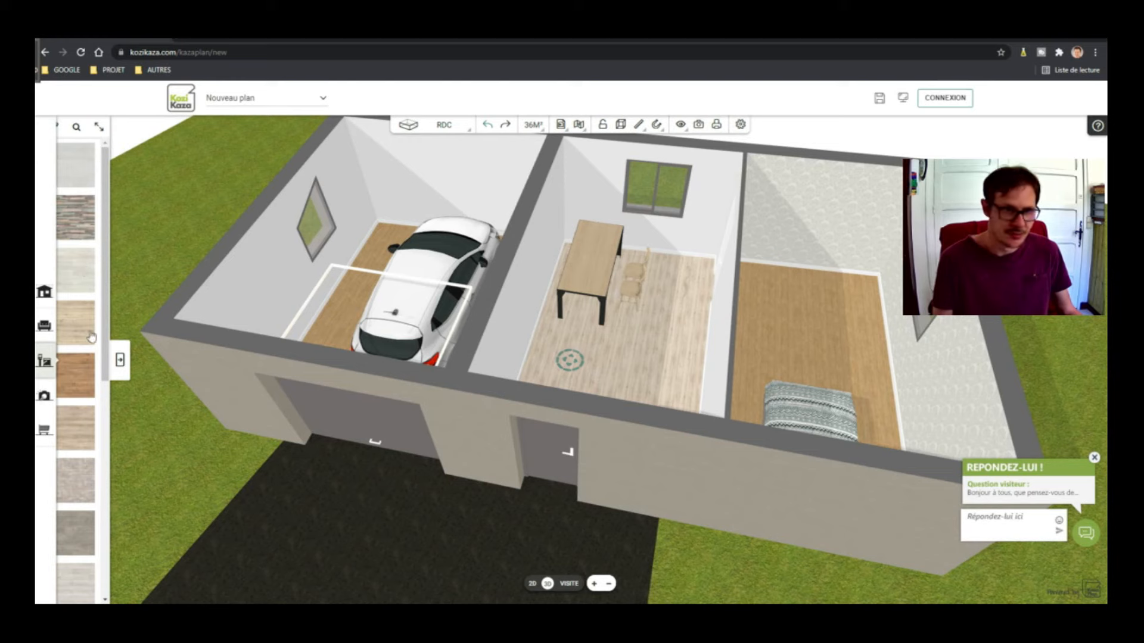
Paint the Salon/Salle à manger's garage-side, Chambre-side and rear walls in a cream shade from Peintures (Luxens).
click(120, 359)
click(63, 124)
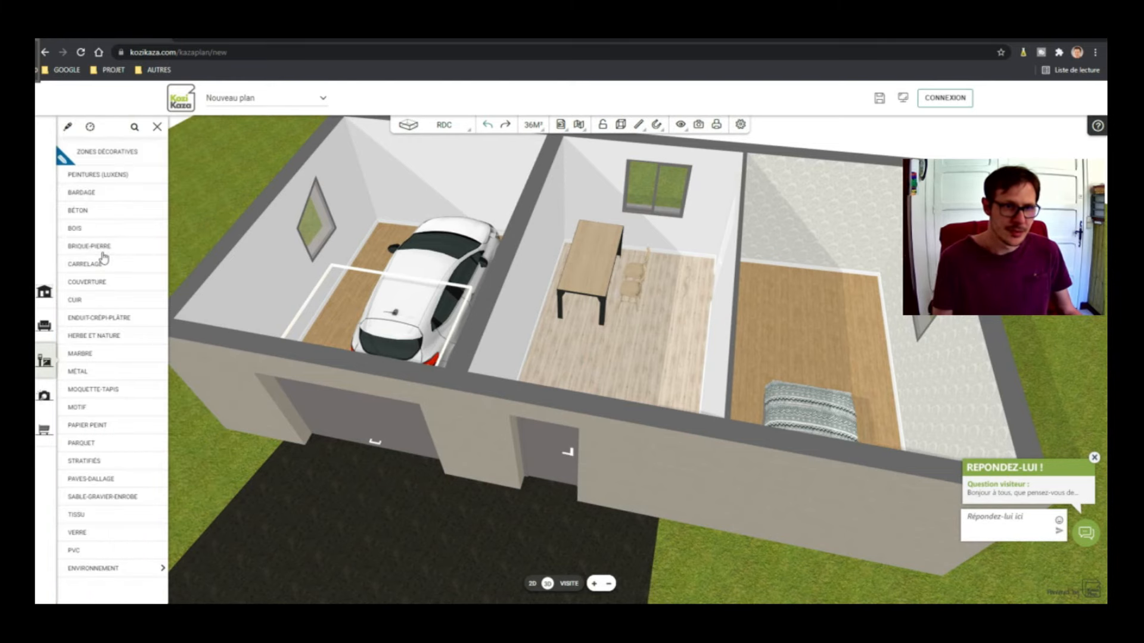
click(101, 175)
mouse_move(111, 192)
mouse_down()
mouse_move(756, 335)
mouse_move(703, 260)
mouse_up()
mouse_move(494, 177)
mouse_down()
mouse_move(699, 258)
mouse_move(475, 298)
mouse_move(644, 313)
mouse_move(378, 279)
mouse_move(345, 292)
mouse_up()
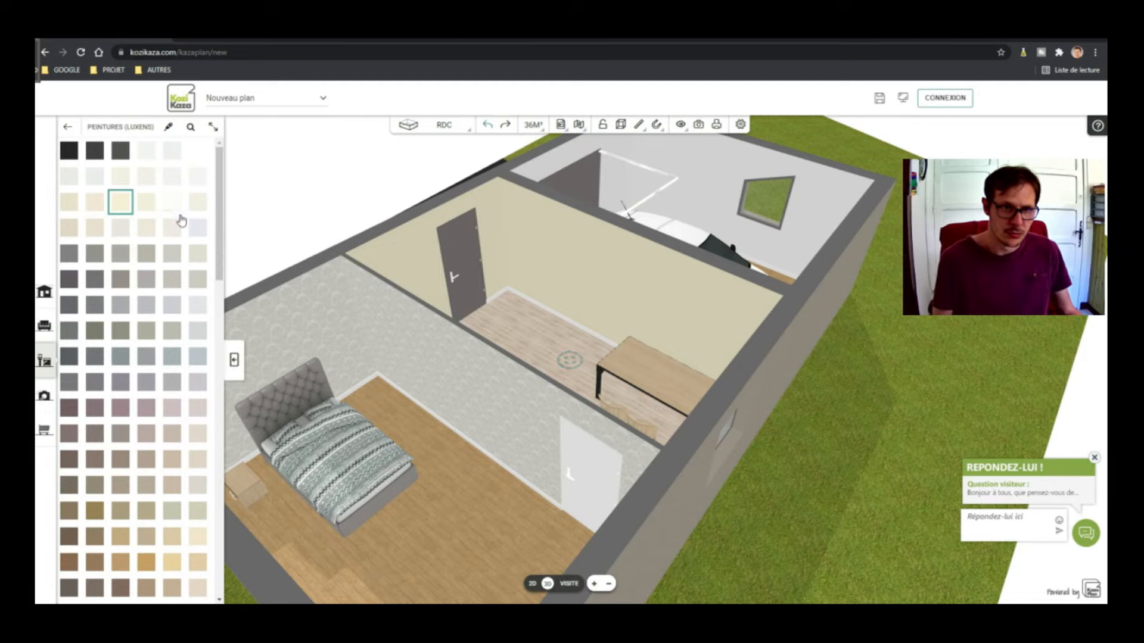
Paint the Salon/Salle à manger's front wall around the entrance door in a pale lavender-grey shade.
click(201, 230)
drag(543, 274, 490, 263)
scroll(590, 187, up, 5)
scroll(532, 225, down, 5)
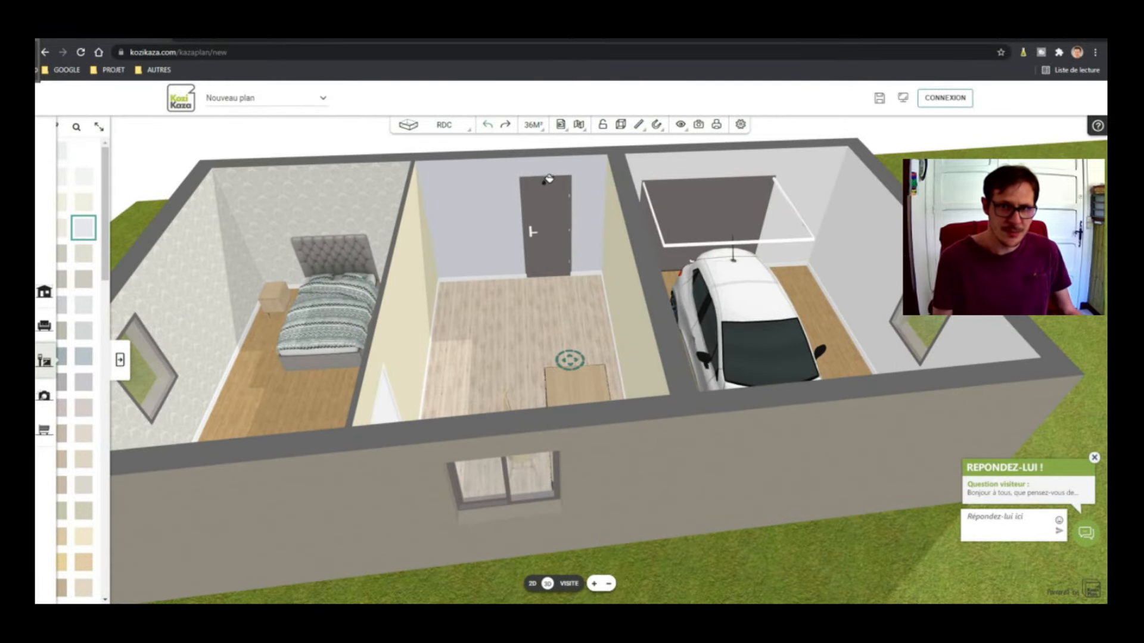
Paint the inner side of the entrance door and both sides of the Chambre door in a blue-grey shade.
click(546, 202)
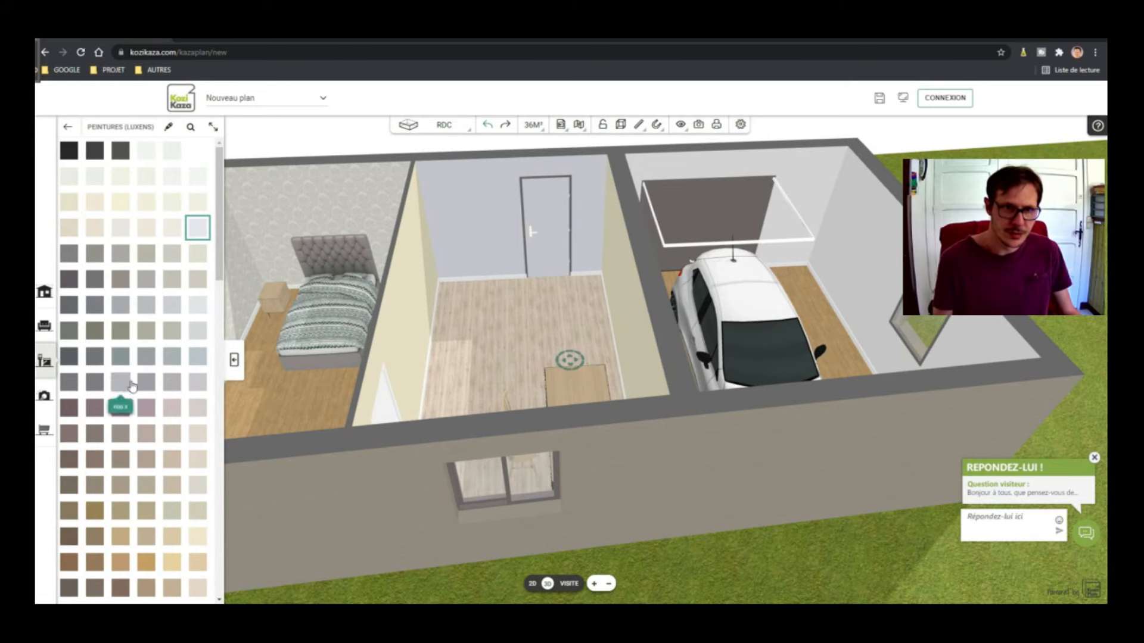
click(197, 356)
click(549, 201)
drag(506, 350, 411, 332)
click(349, 304)
drag(570, 304, 199, 335)
drag(859, 252, 632, 248)
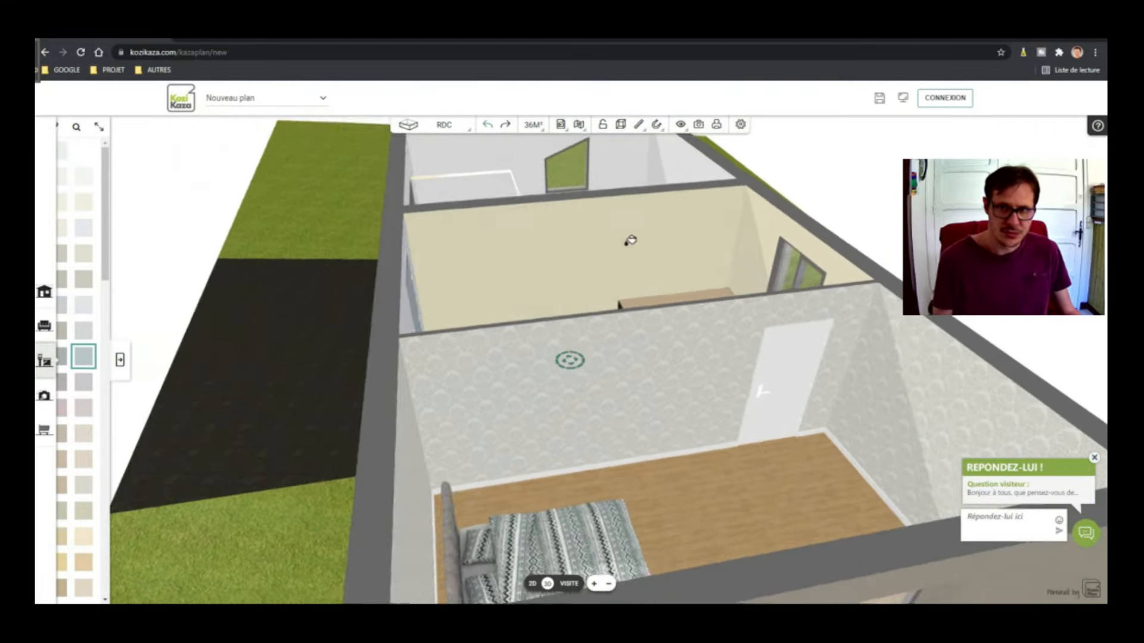
click(798, 343)
mouse_move(901, 349)
mouse_down()
mouse_move(688, 374)
mouse_move(679, 410)
mouse_move(796, 331)
mouse_move(846, 429)
mouse_move(586, 383)
mouse_up()
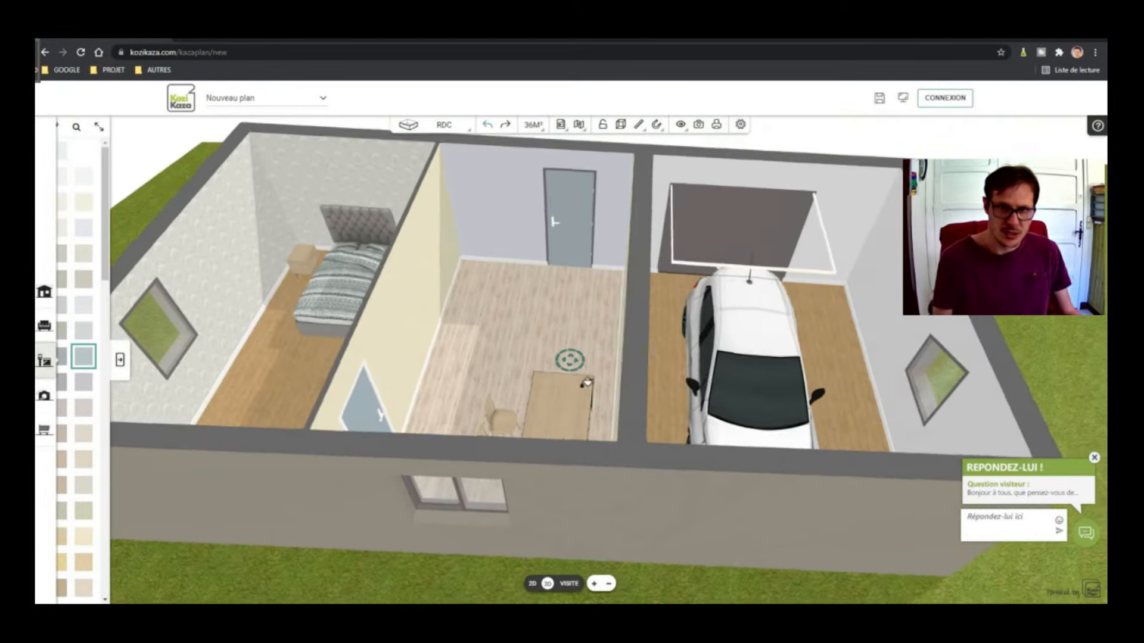
Paint the garage's interior walls in the same blue-grey shade as the doors.
drag(848, 277, 235, 409)
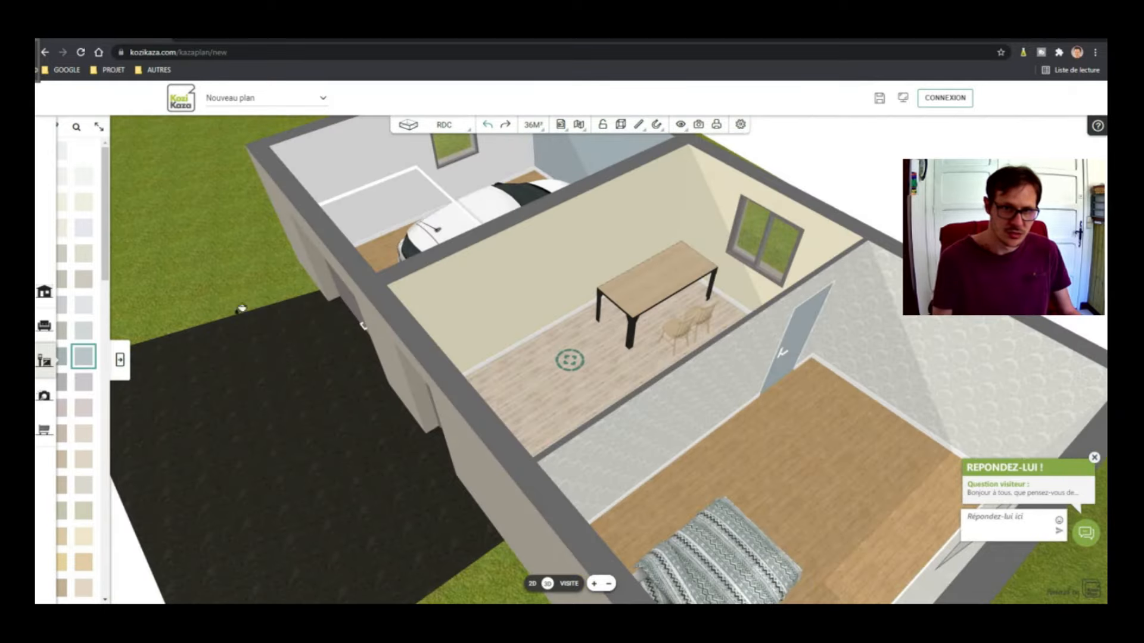
click(368, 159)
mouse_move(367, 159)
mouse_down()
mouse_move(631, 396)
mouse_move(724, 319)
mouse_move(769, 254)
mouse_move(792, 362)
mouse_move(704, 391)
mouse_move(556, 324)
mouse_move(496, 312)
mouse_move(669, 357)
mouse_move(642, 332)
mouse_up()
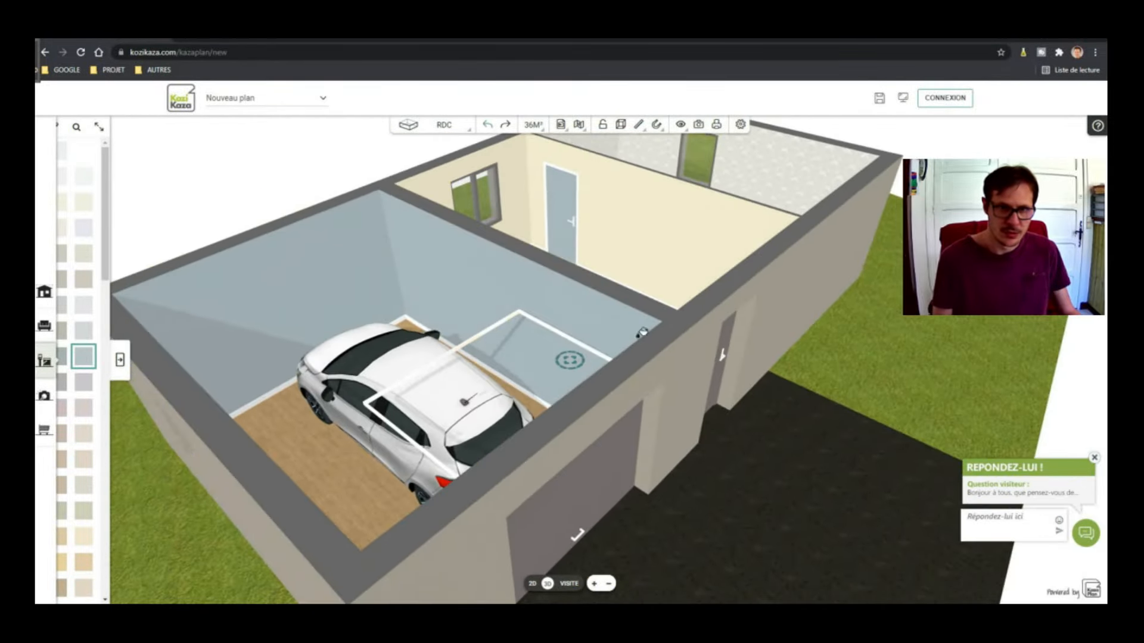
drag(770, 369, 547, 374)
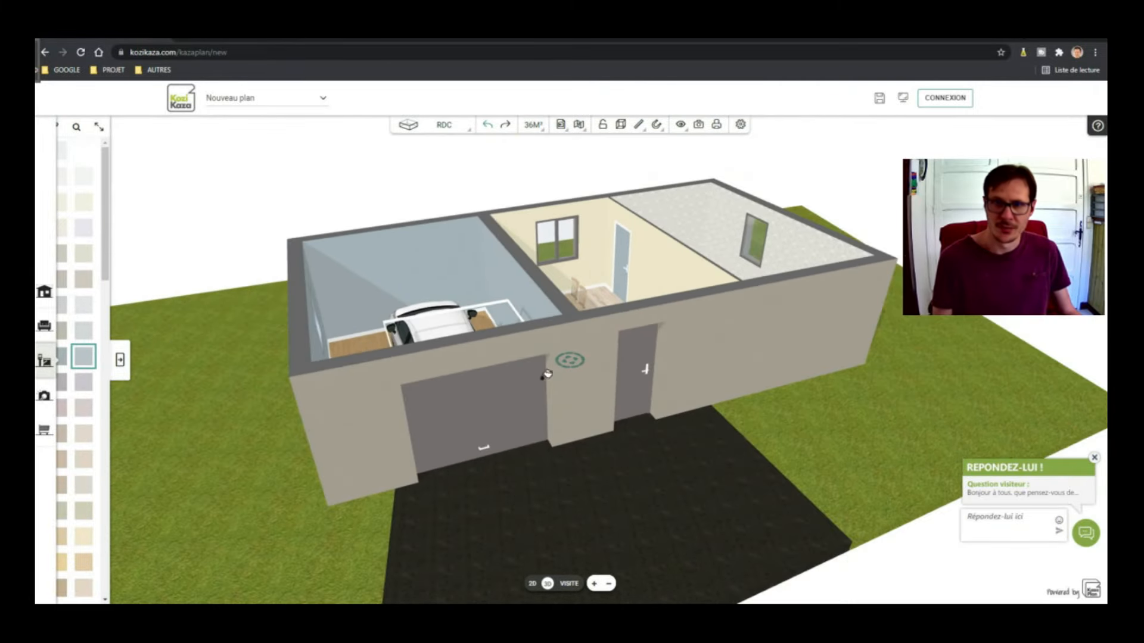
Place a Gaz barbecue from the garden furniture outside, against the Chambre's front wall near the house corner.
click(119, 374)
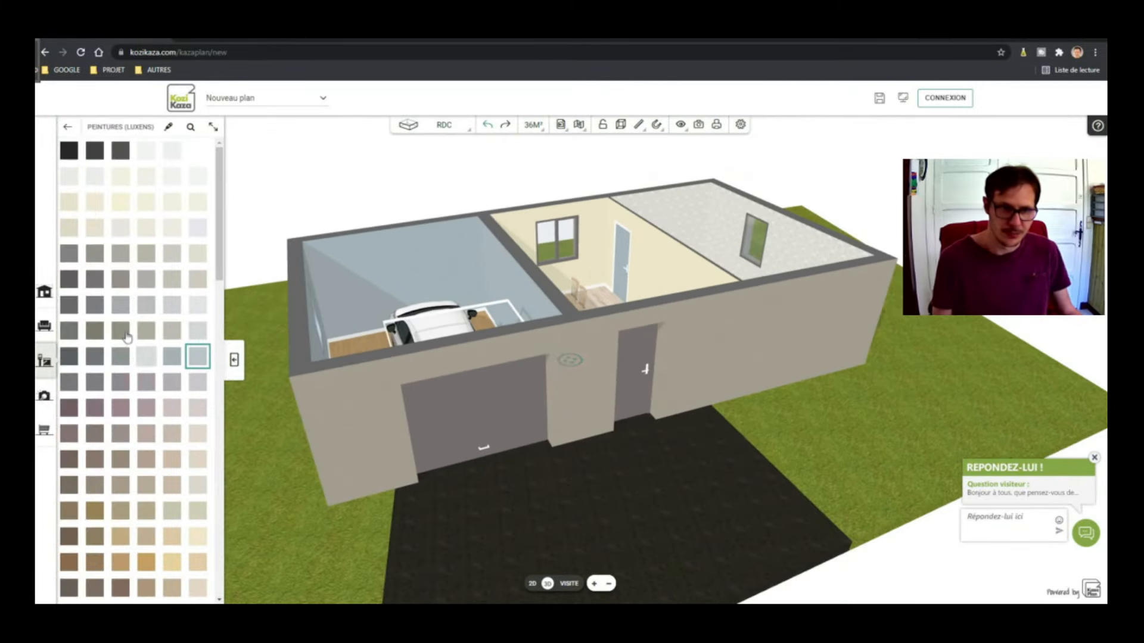
click(49, 301)
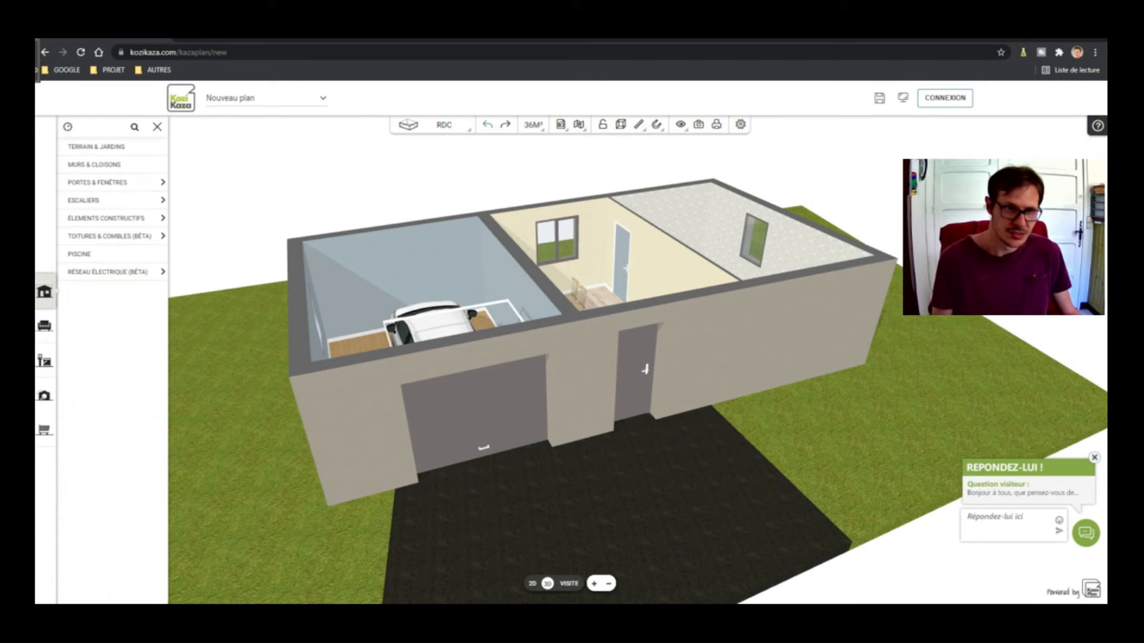
click(45, 327)
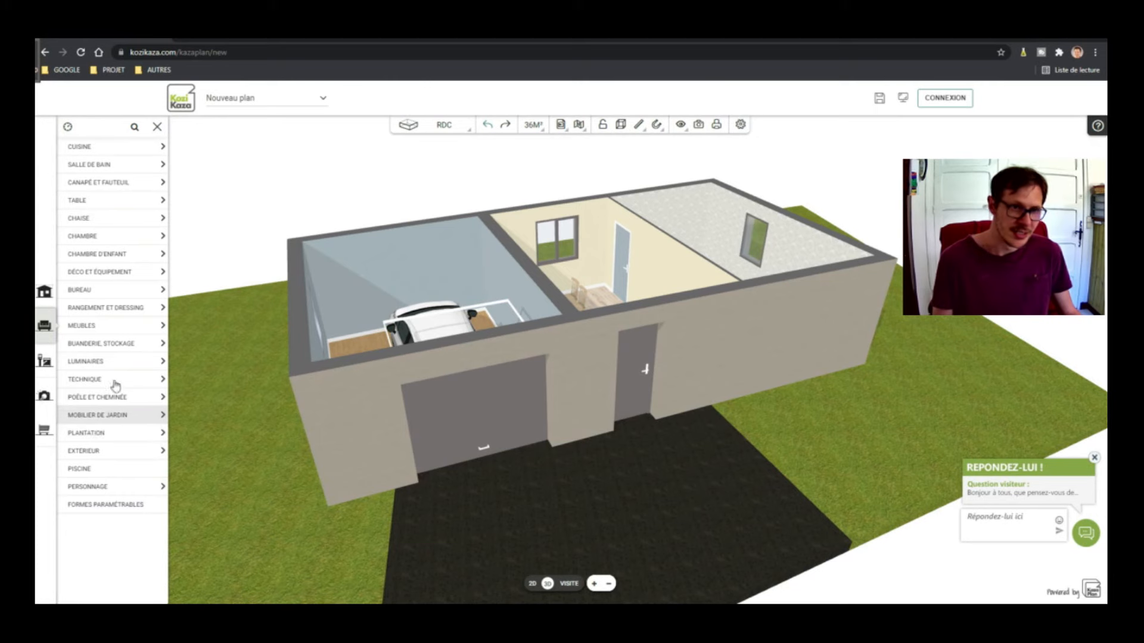
click(108, 413)
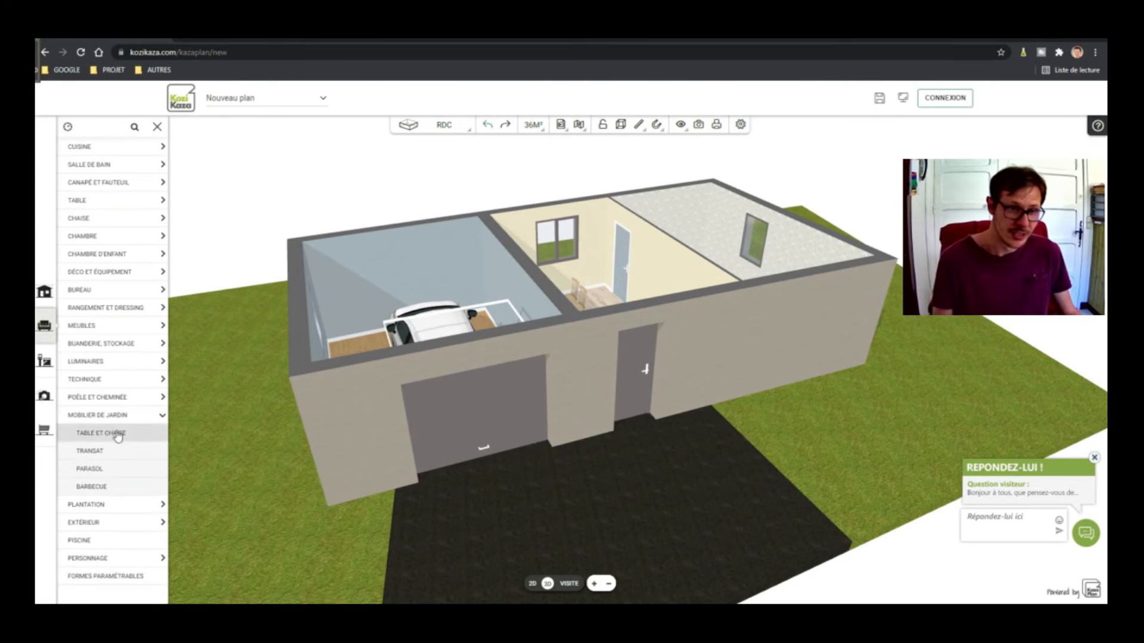
click(92, 487)
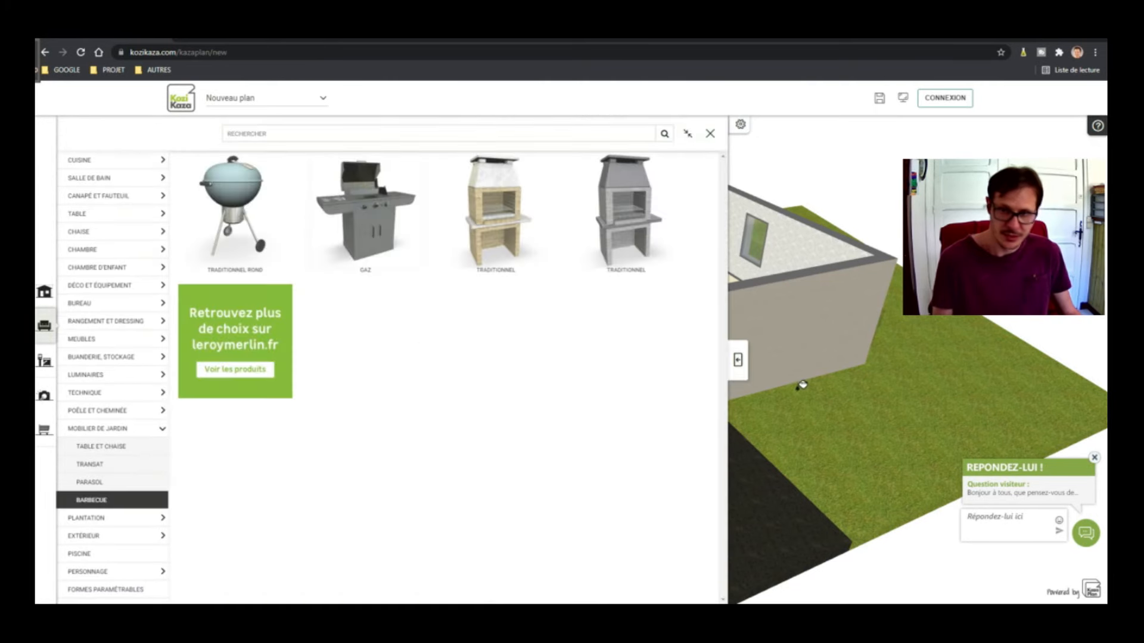
click(363, 219)
click(923, 394)
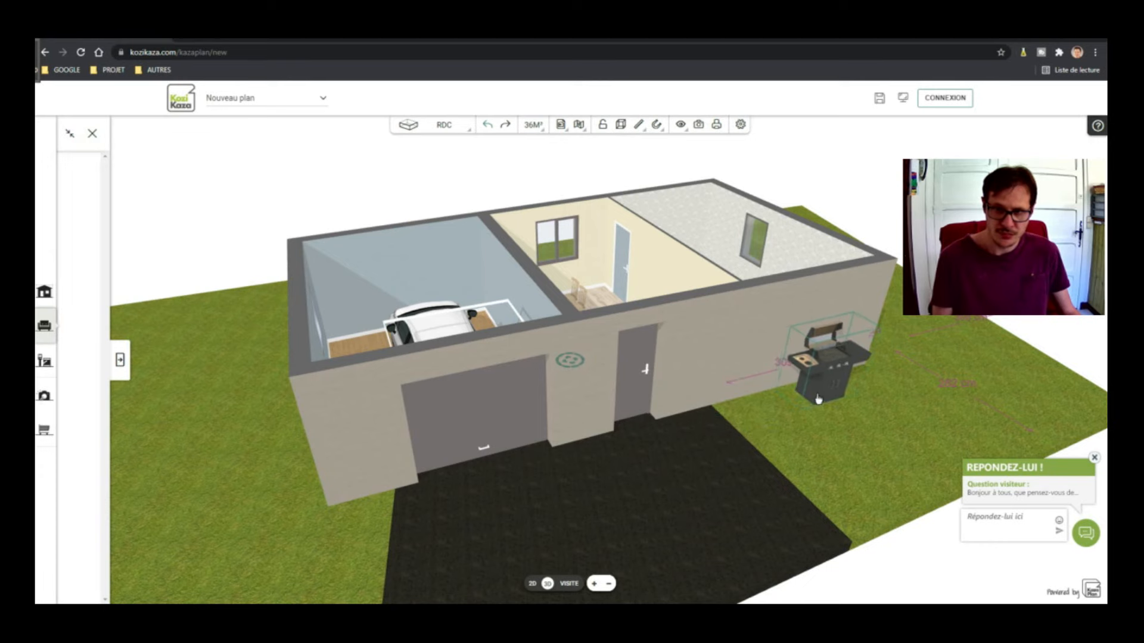
drag(932, 436, 431, 512)
click(427, 484)
drag(316, 474, 593, 484)
click(831, 480)
mouse_move(884, 462)
mouse_down()
mouse_move(699, 498)
mouse_move(688, 444)
mouse_move(671, 474)
mouse_move(861, 463)
mouse_up()
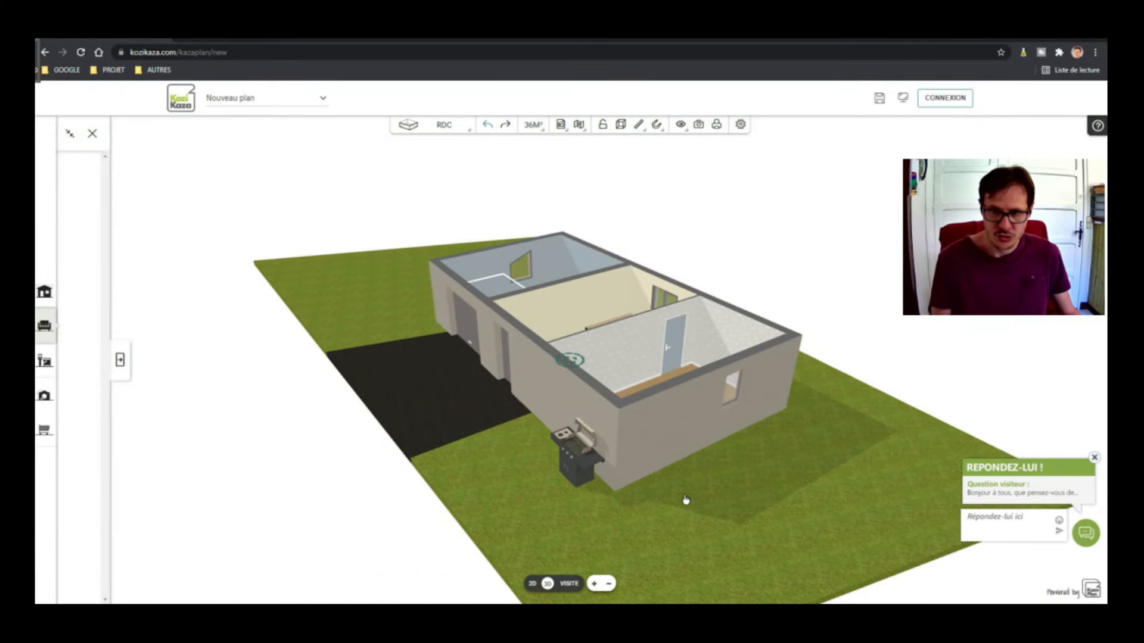
Try to open the HD visit of the house.
click(46, 361)
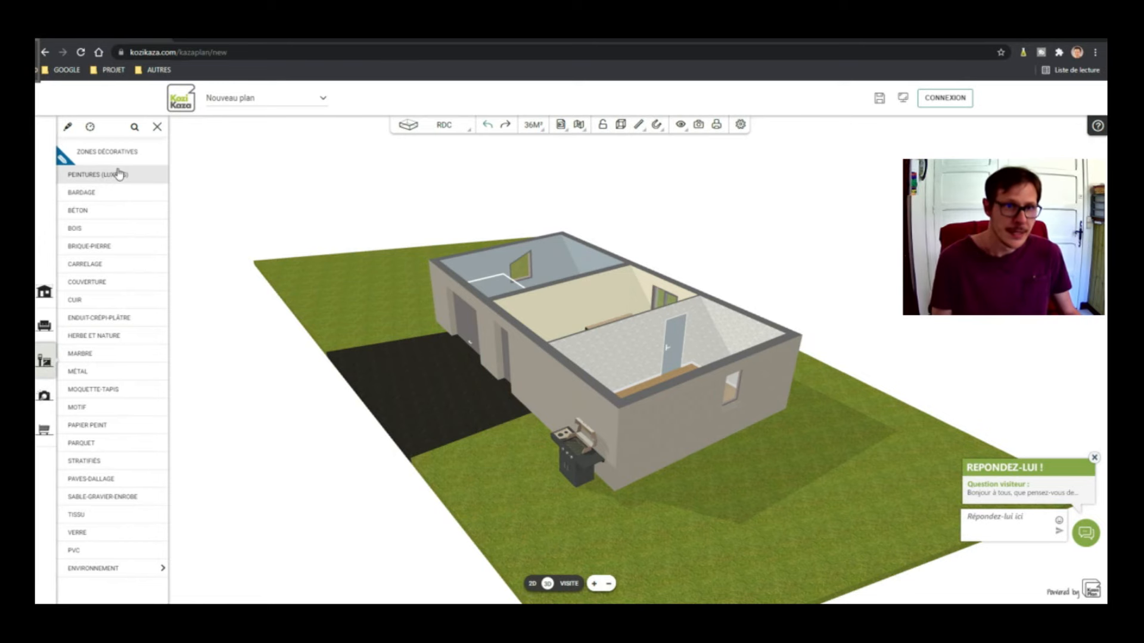
click(44, 397)
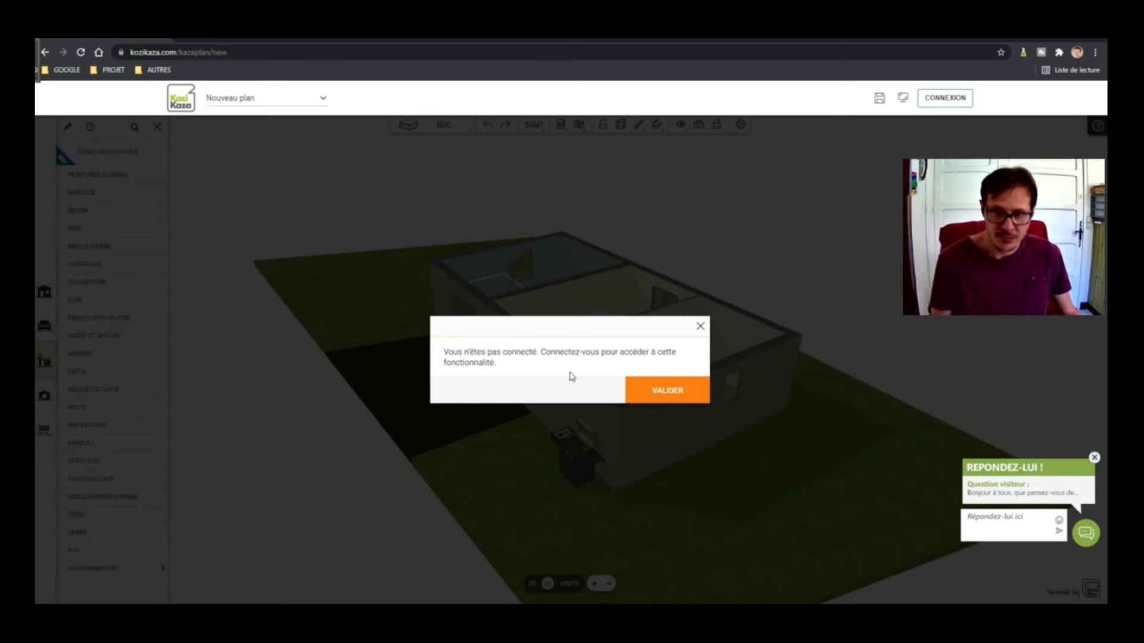
click(673, 399)
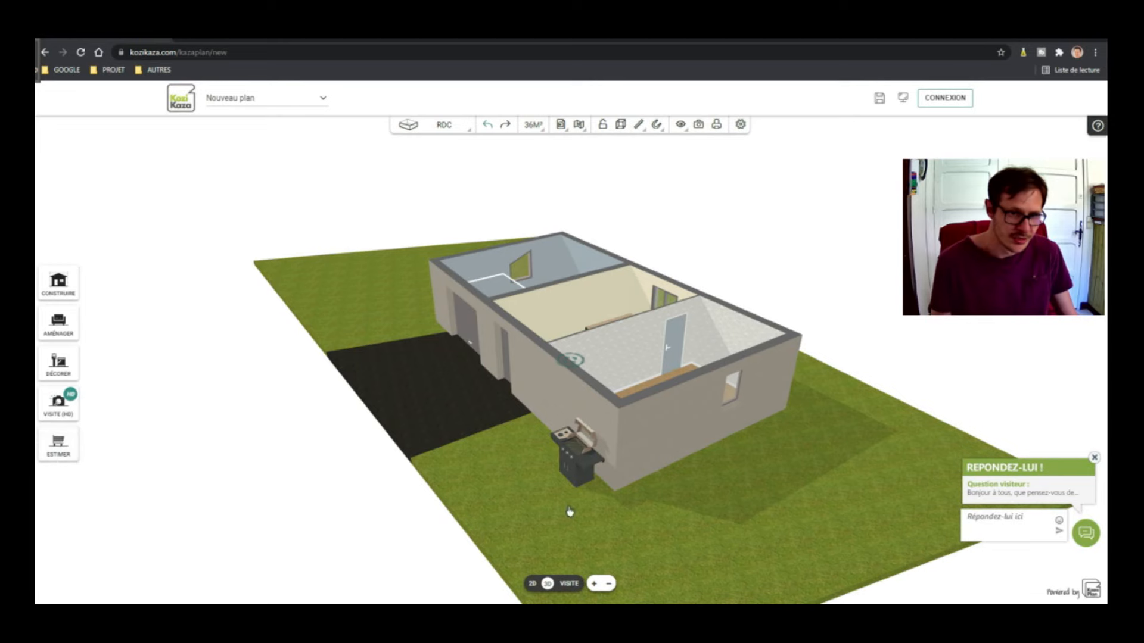
Start the virtual visit and walk through the Salon/Salle à manger towards the Chambre door.
click(575, 587)
drag(615, 377, 1021, 414)
mouse_move(560, 556)
mouse_down()
mouse_move(560, 569)
mouse_move(562, 558)
mouse_up()
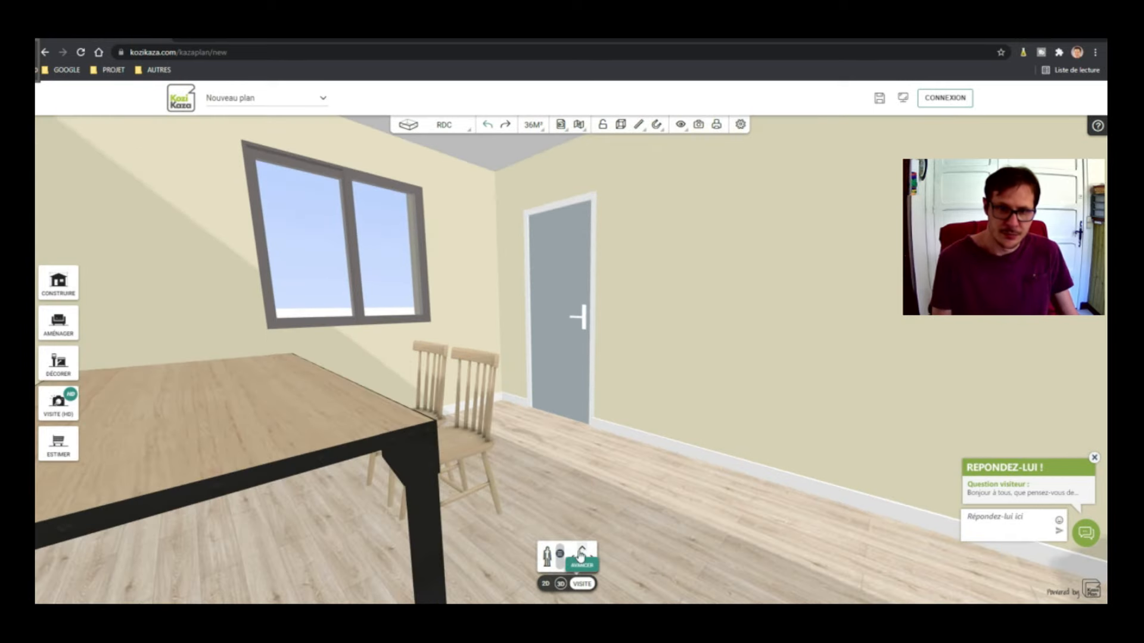
click(580, 555)
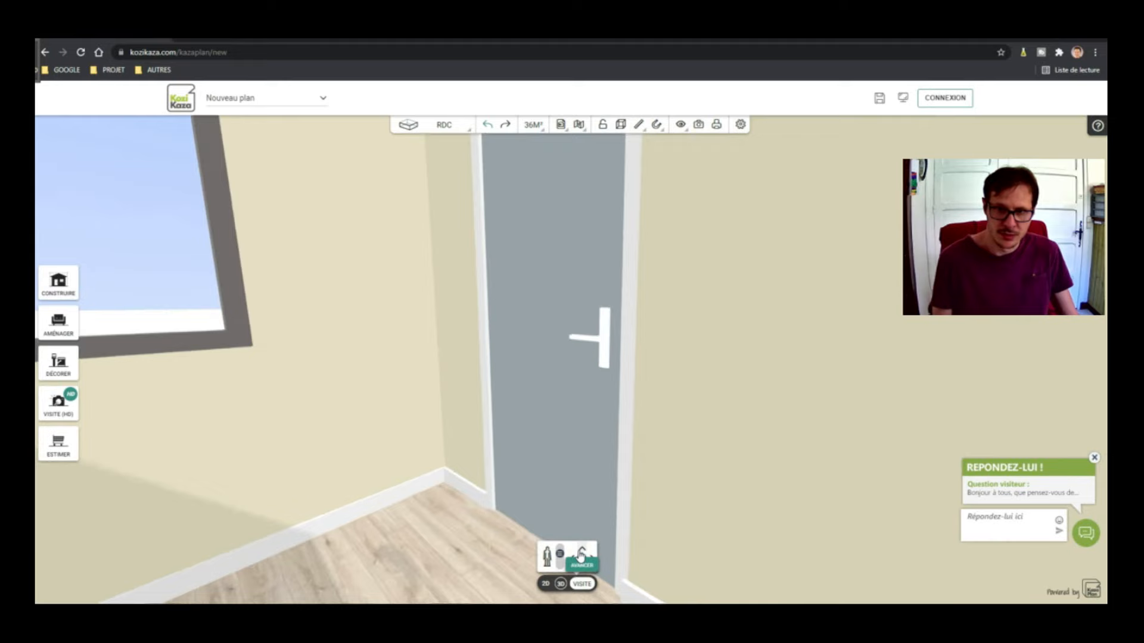
Enter the Chambre in the virtual visit and look around its bed, window and wallpapered walls.
click(591, 560)
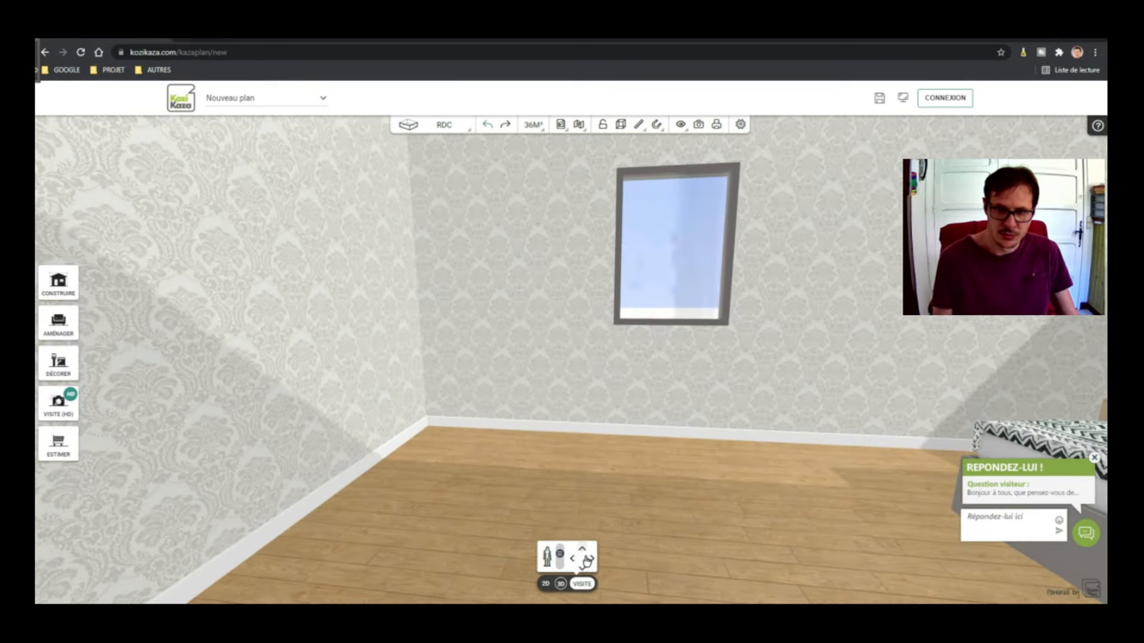
click(592, 560)
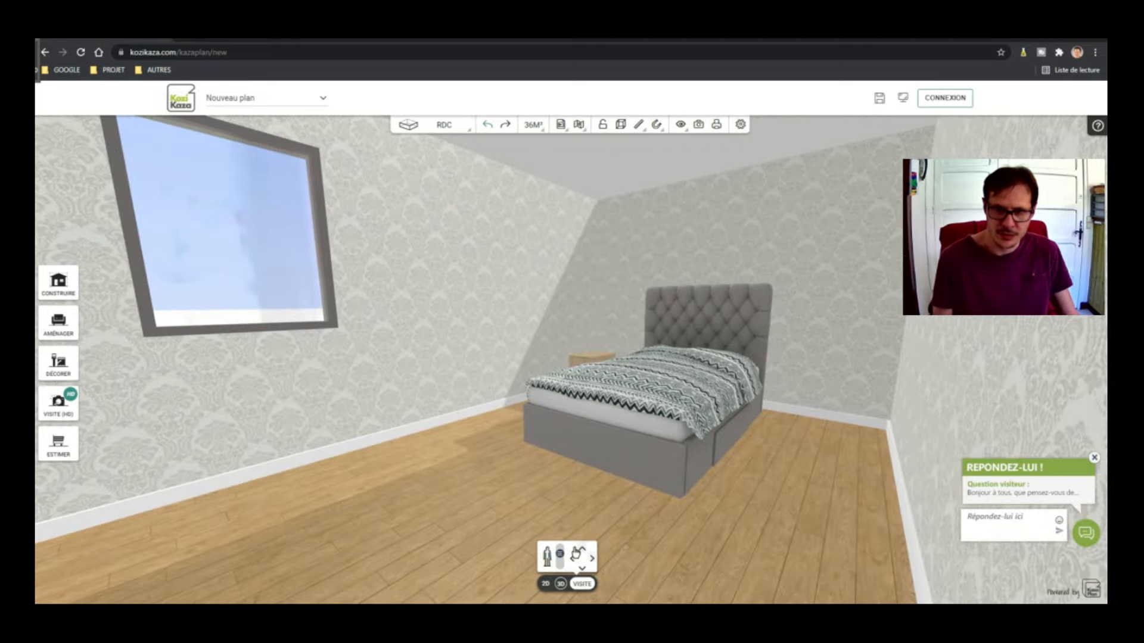
click(580, 553)
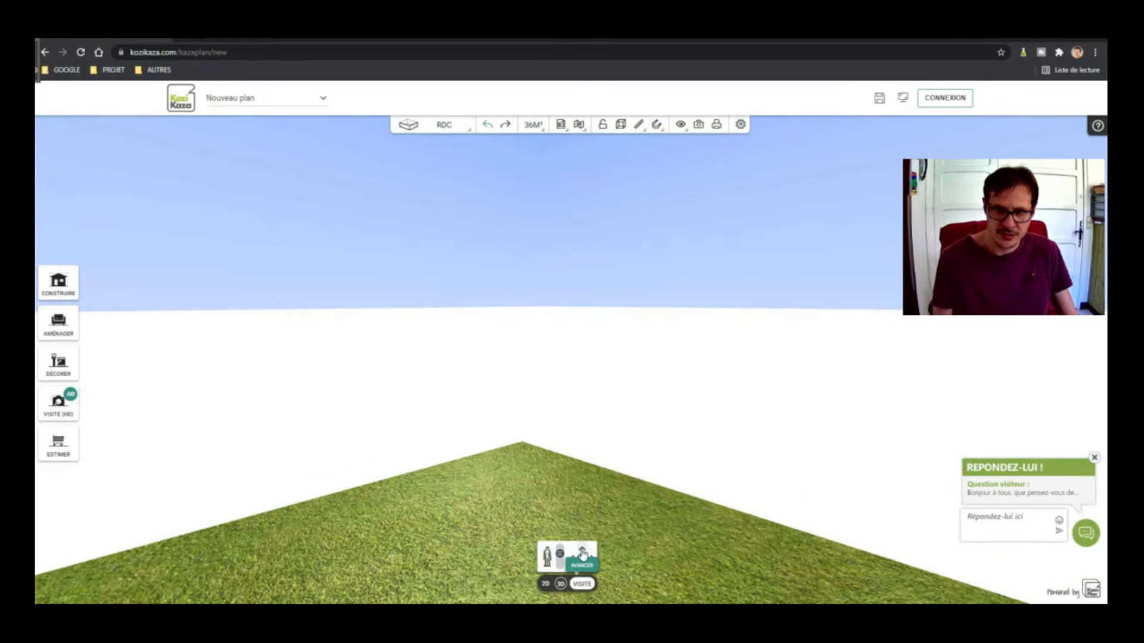
click(582, 567)
drag(579, 526, 776, 566)
drag(683, 552, 463, 373)
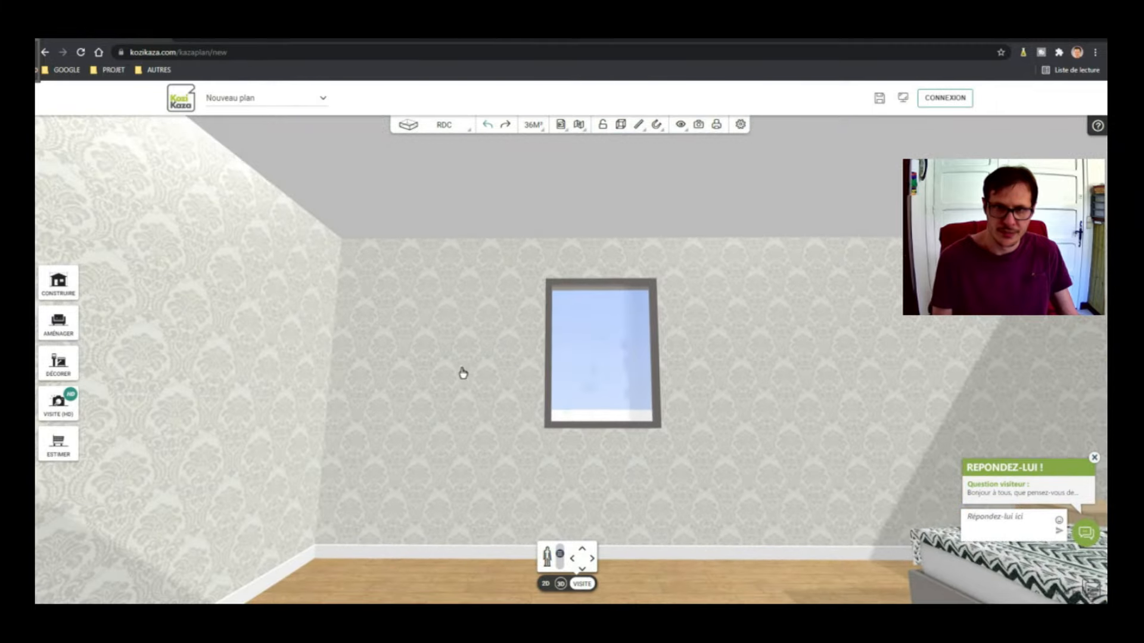
Leave the virtual visit for the 3D view and examine the furnished house and plot from several sides.
click(561, 584)
drag(584, 463, 552, 407)
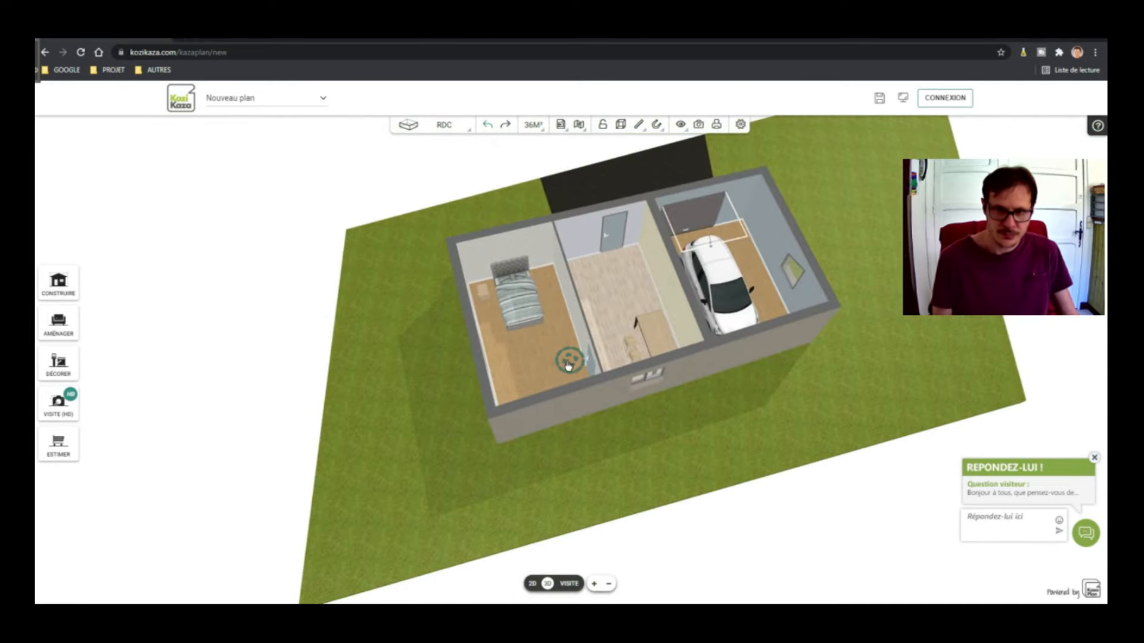
double_click(724, 285)
drag(647, 421, 255, 358)
scroll(569, 330, up, 5)
drag(711, 324, 259, 317)
drag(852, 307, 140, 356)
drag(560, 301, 470, 289)
Move the white car from the driveway into the garage, with its front towards the garage door.
scroll(470, 290, down, 10)
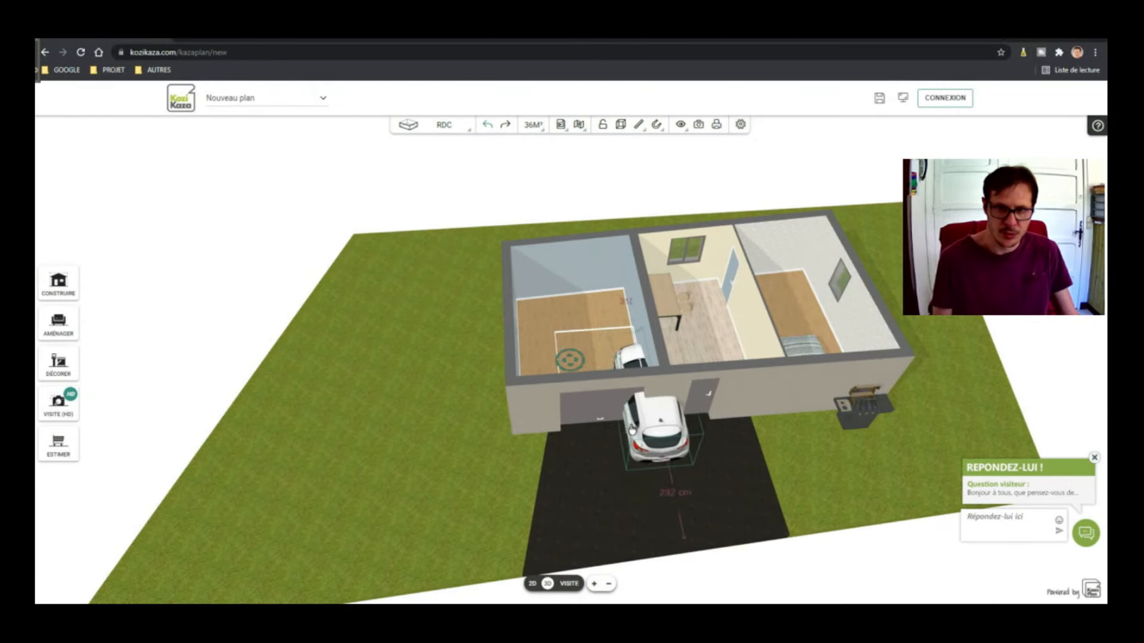
drag(632, 430, 574, 352)
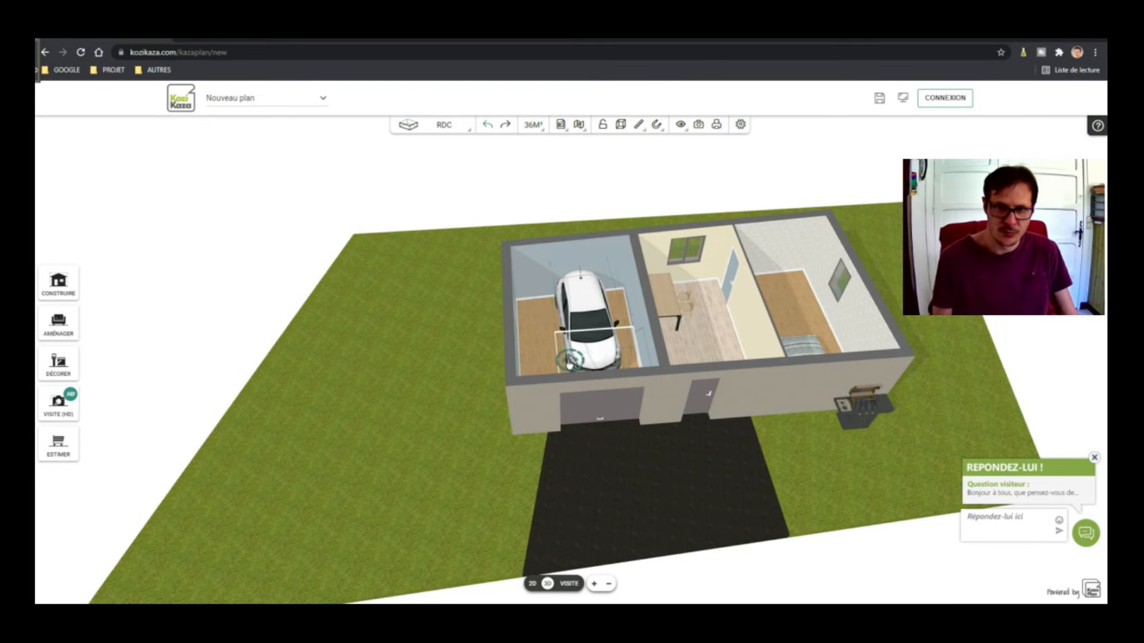
scroll(573, 390, up, 2)
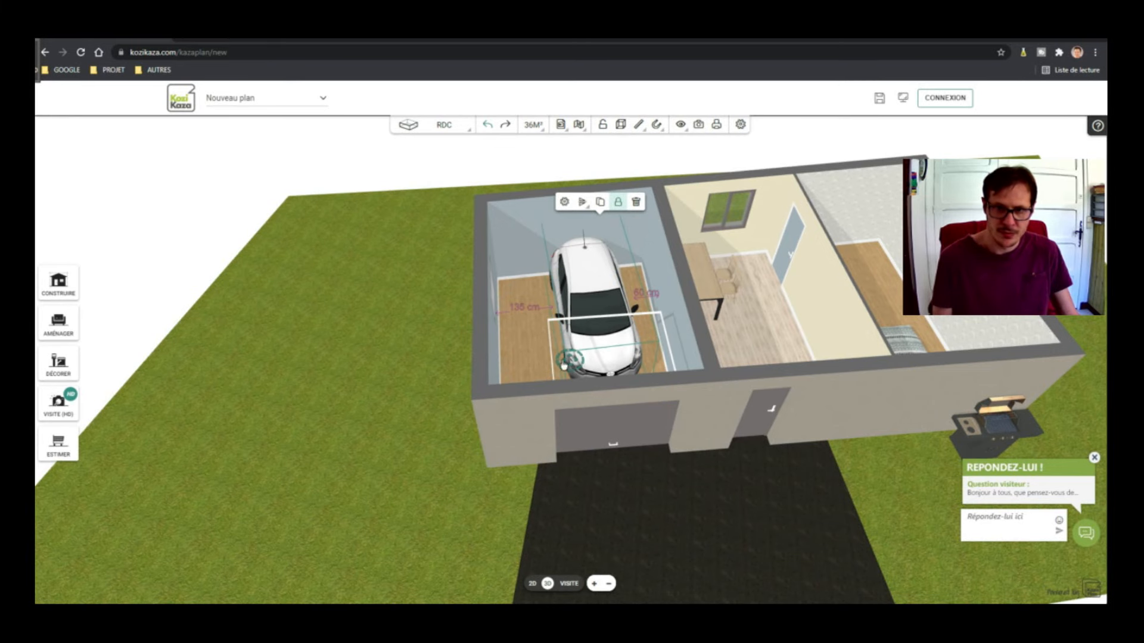
click(717, 492)
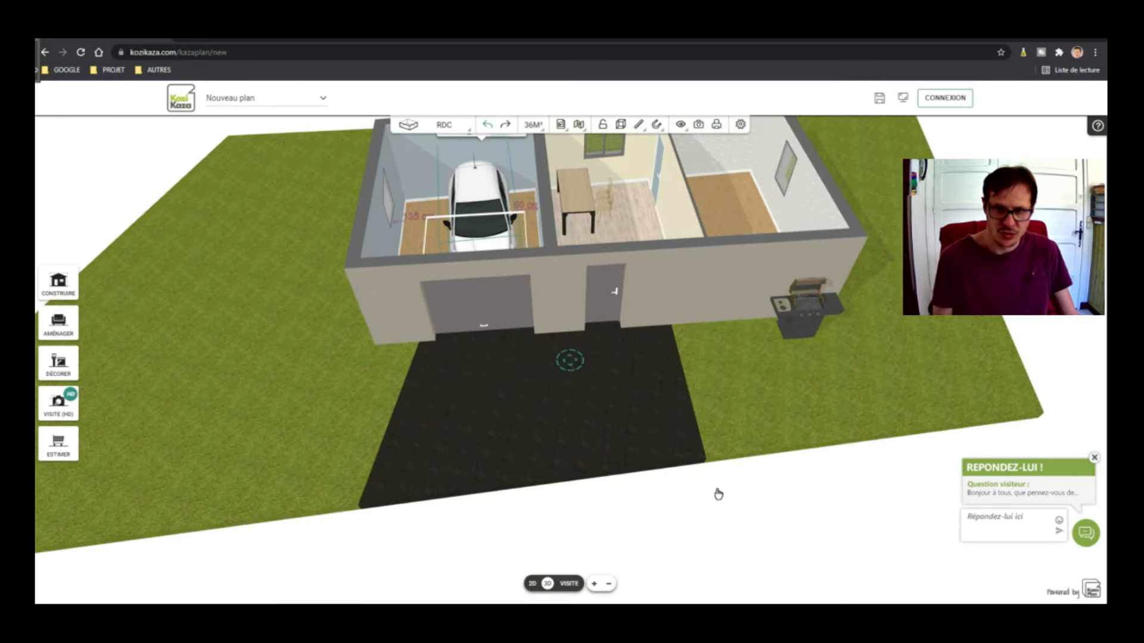
drag(752, 486, 393, 440)
drag(655, 376, 286, 366)
drag(674, 352, 479, 298)
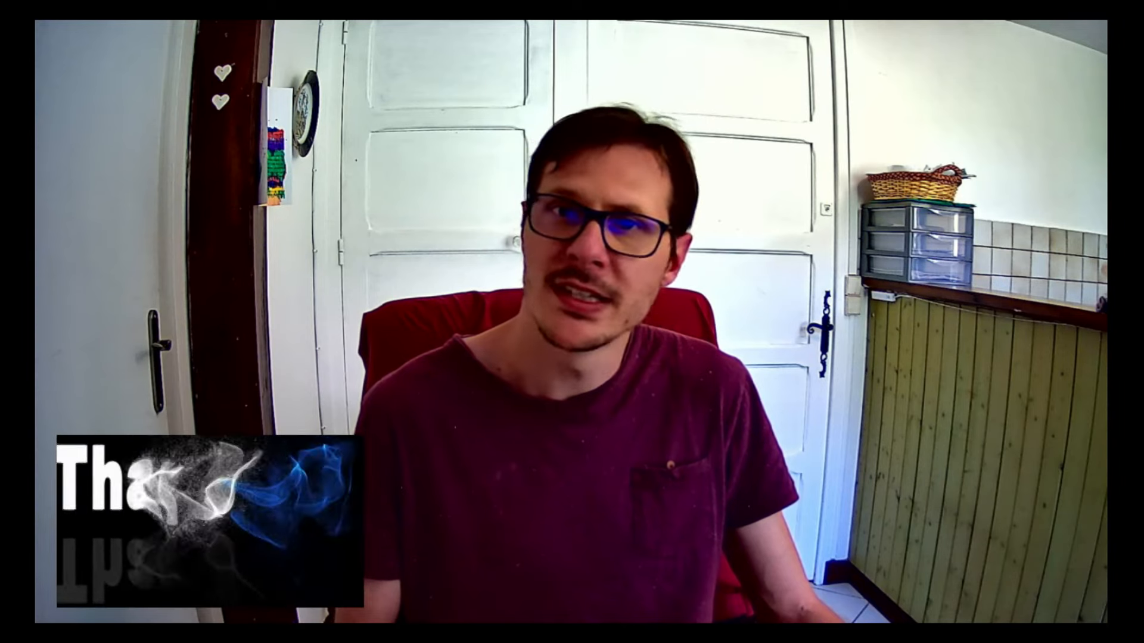